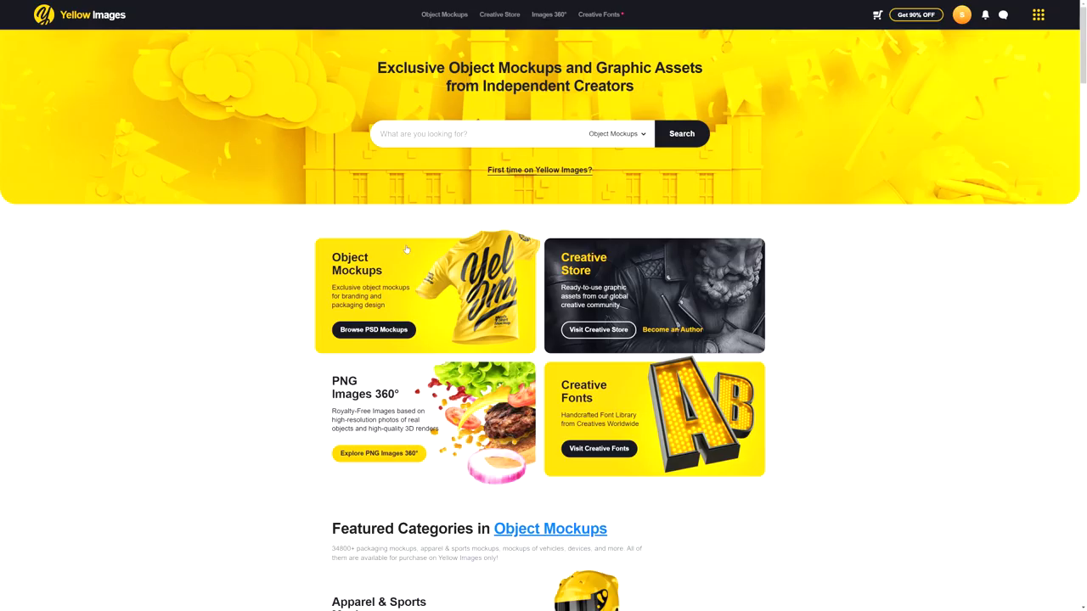
# Browse the Object Mockups catalogue on Yellow Images and return to the home page
pyautogui.click(406, 249)
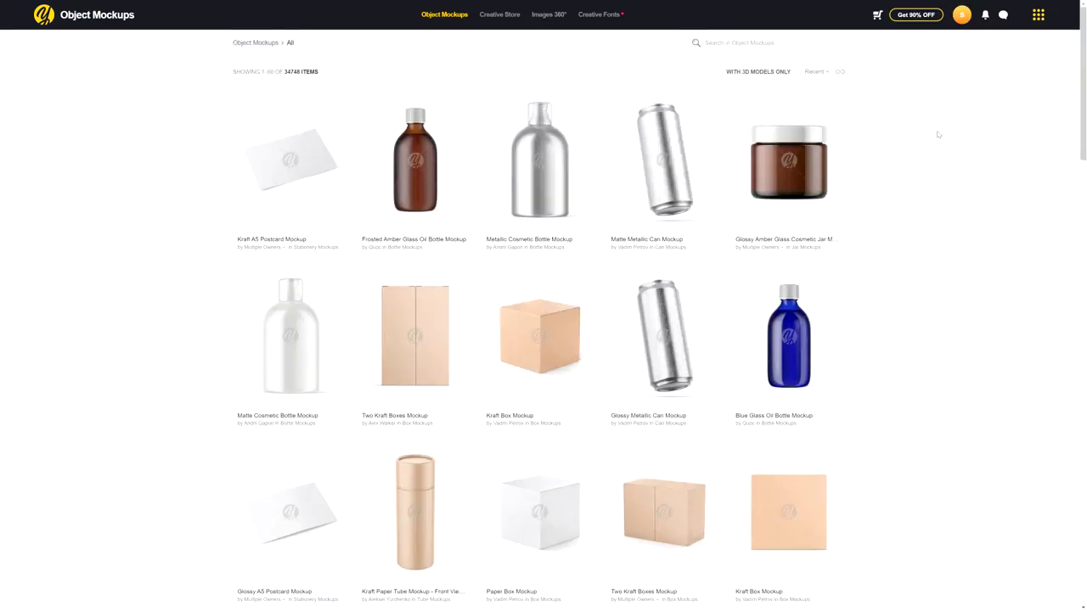
pyautogui.scroll(-5, 938, 134)
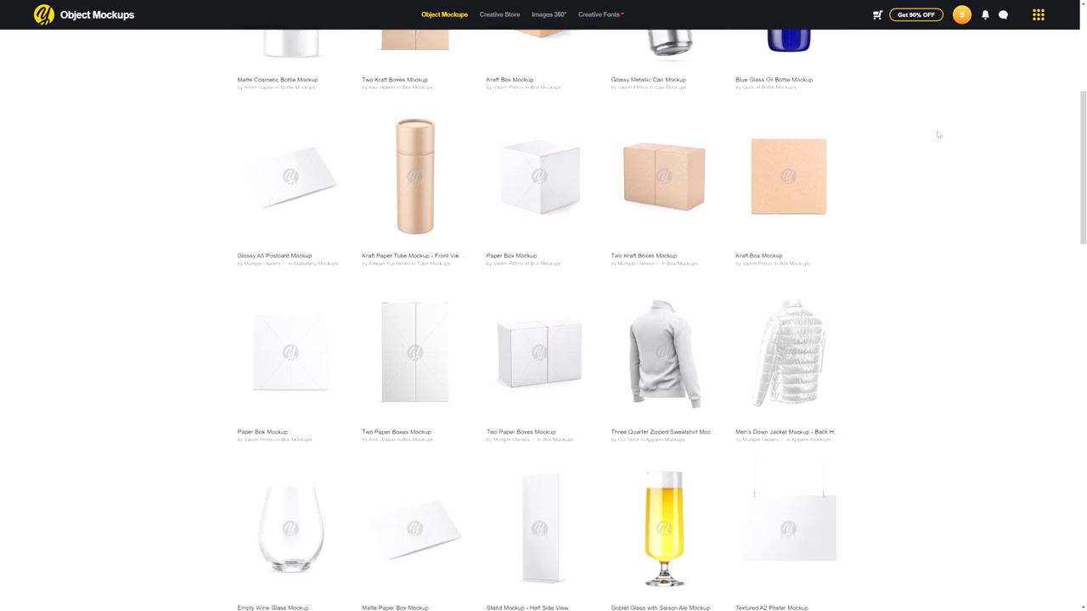
pyautogui.scroll(-2, 939, 134)
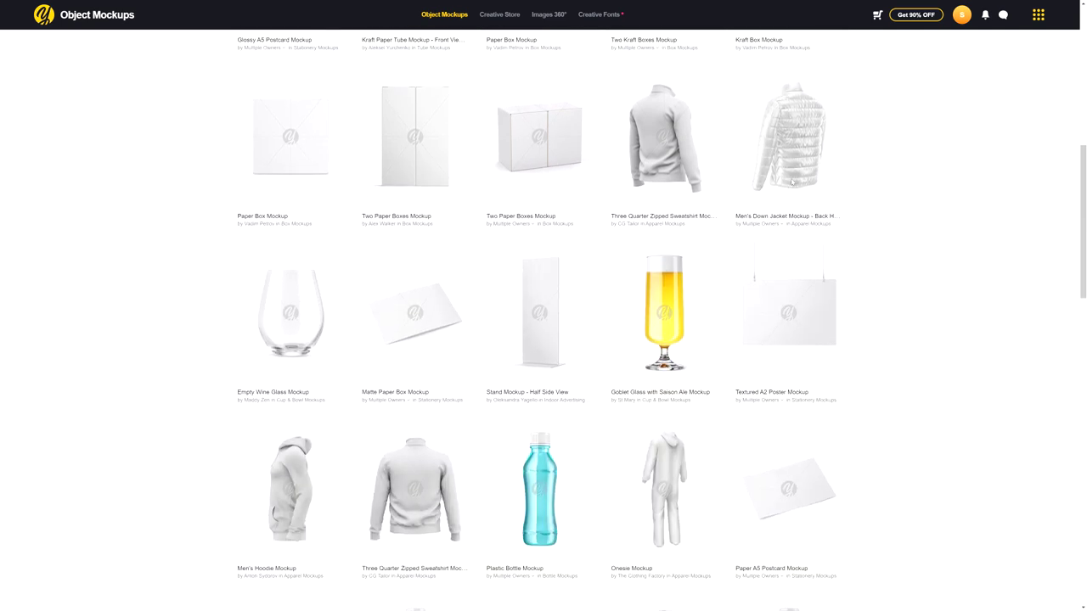
pyautogui.hotkey('alt', 'Left')
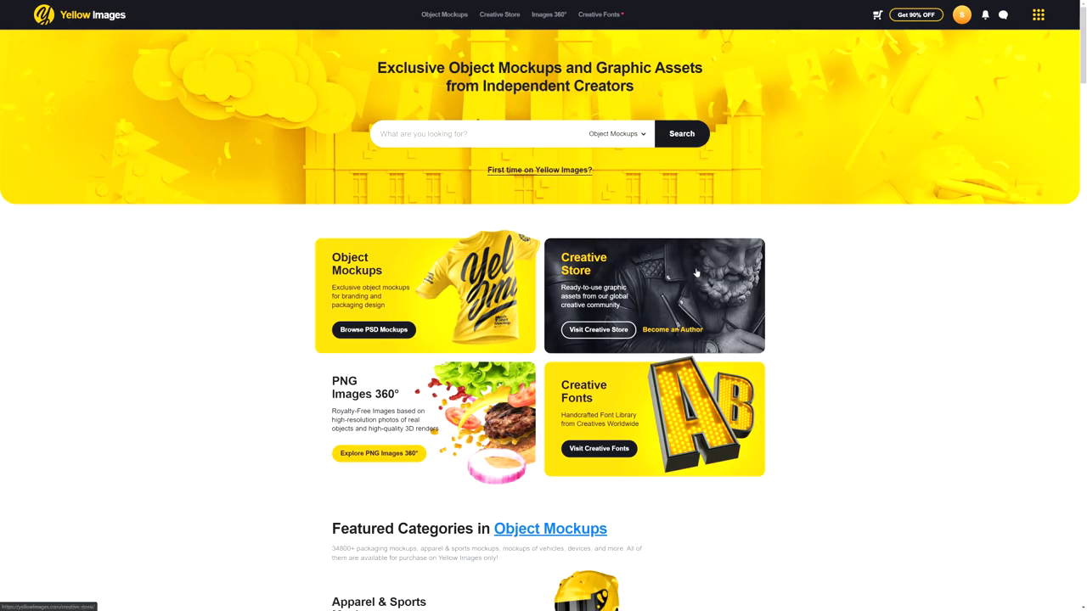
# Look through the features of the PNG Images 360° section and return to the home page
pyautogui.hotkey('alt', 'Left')
pyautogui.scroll(-4, 835, 263)
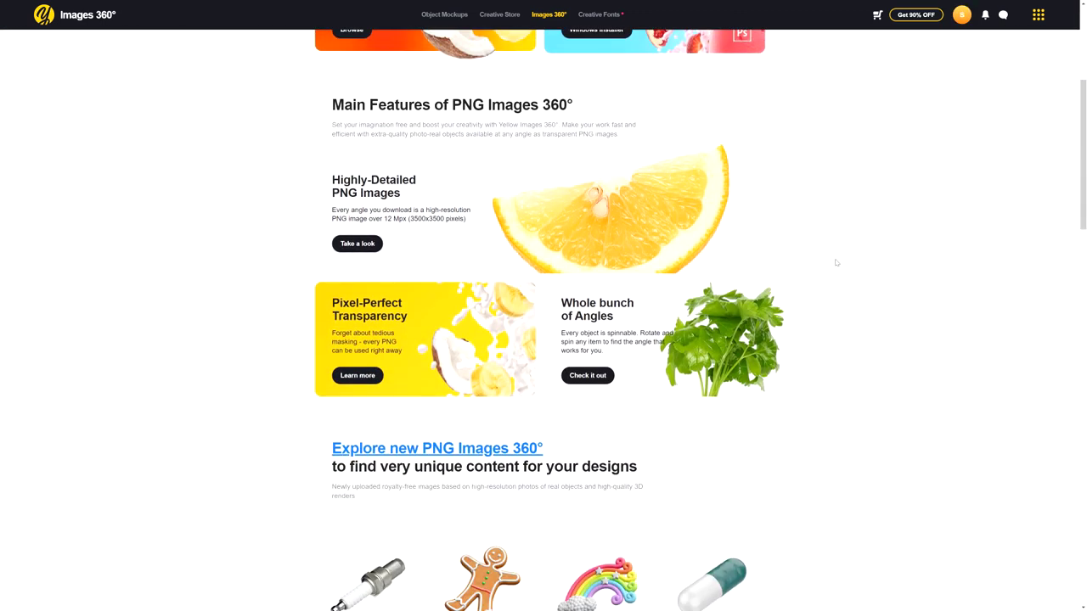
pyautogui.scroll(4, 835, 263)
pyautogui.hotkey('alt', 'Left')
# Open the Creative Fonts section and look through its handpicked fonts
pyautogui.click(608, 425)
pyautogui.scroll(-1, 951, 182)
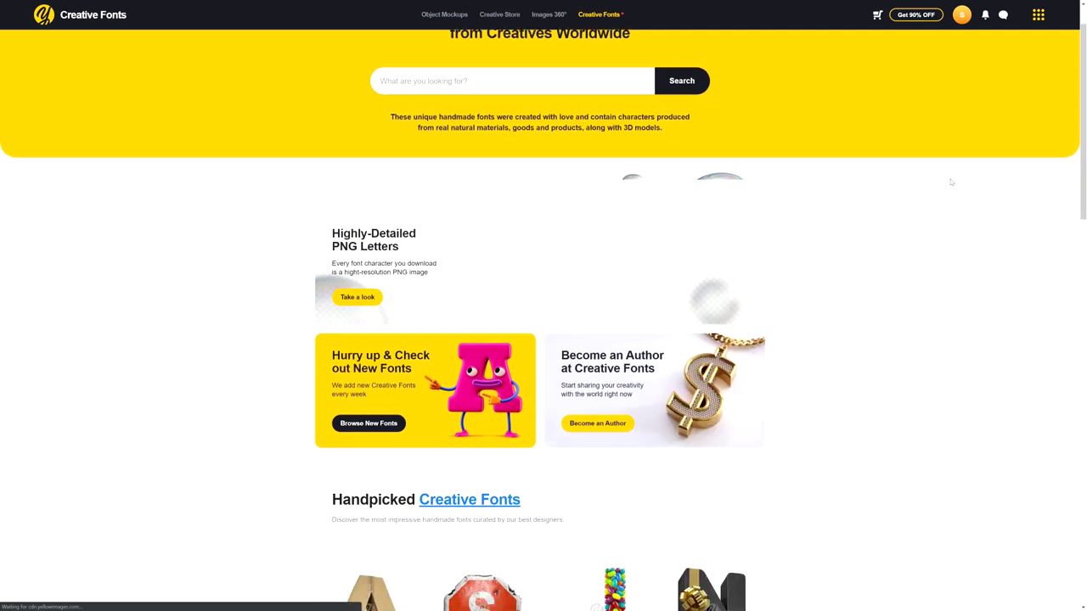
pyautogui.scroll(-5, 951, 181)
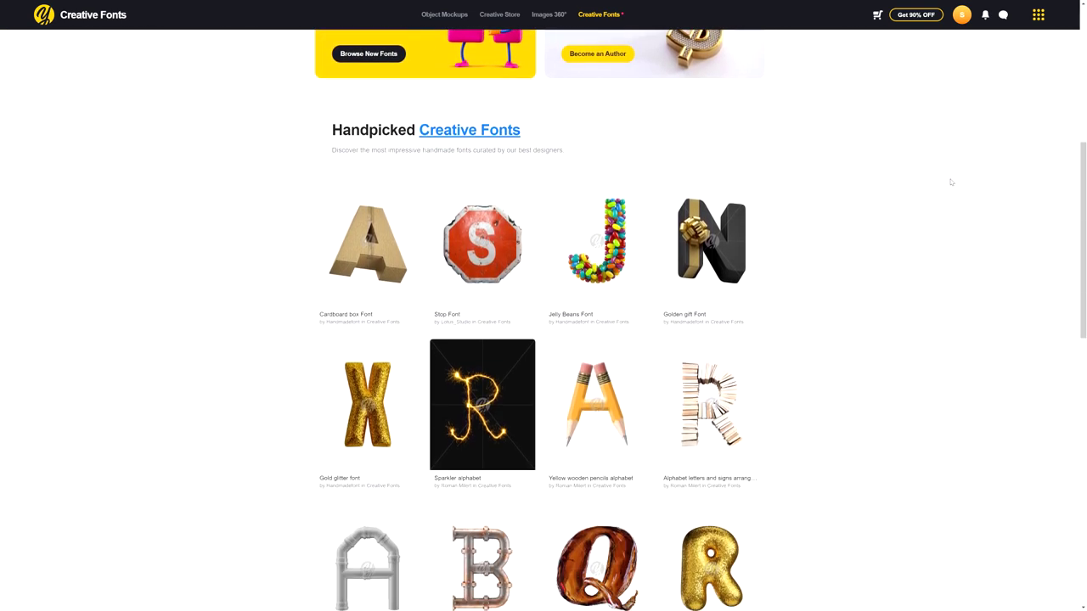
pyautogui.scroll(-4, 951, 181)
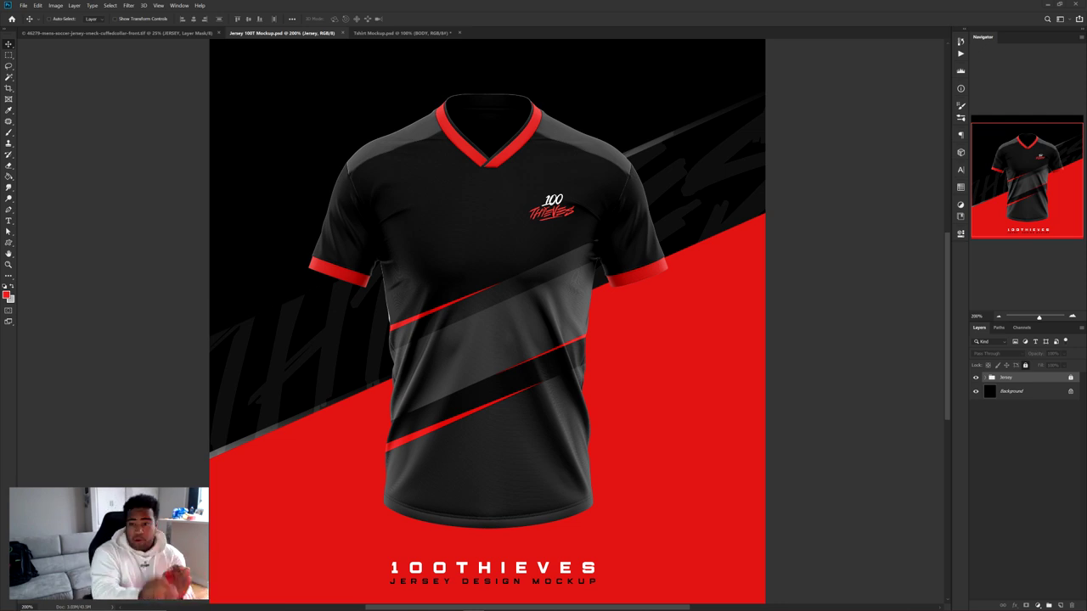
# In Photoshop, bring up the V-neck soccer jersey document, expand its JERSEY group and hide the SMARTS group
pyautogui.click(167, 35)
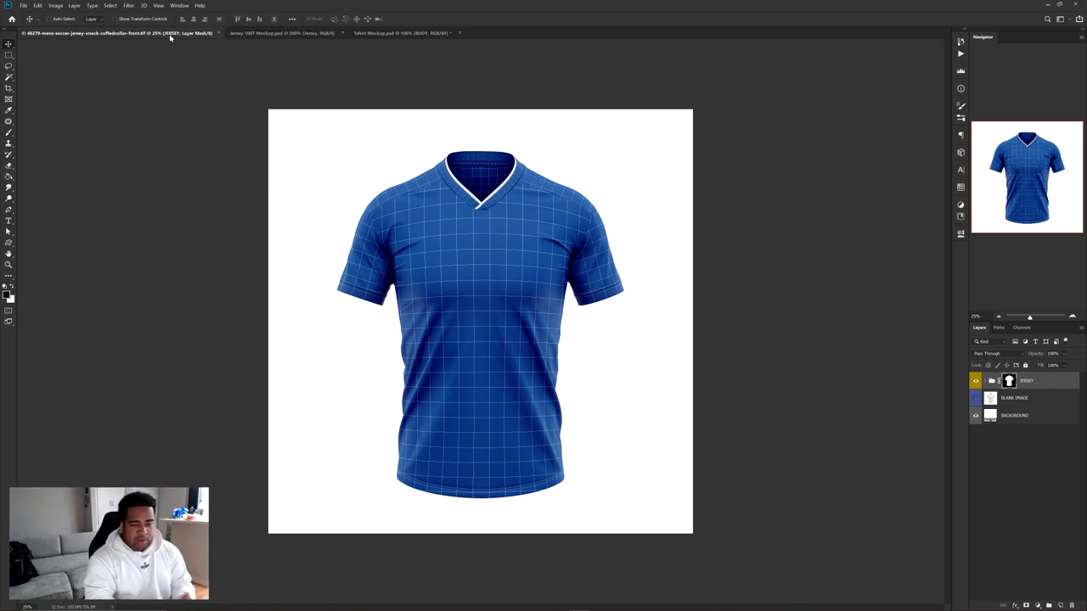
pyautogui.click(985, 381)
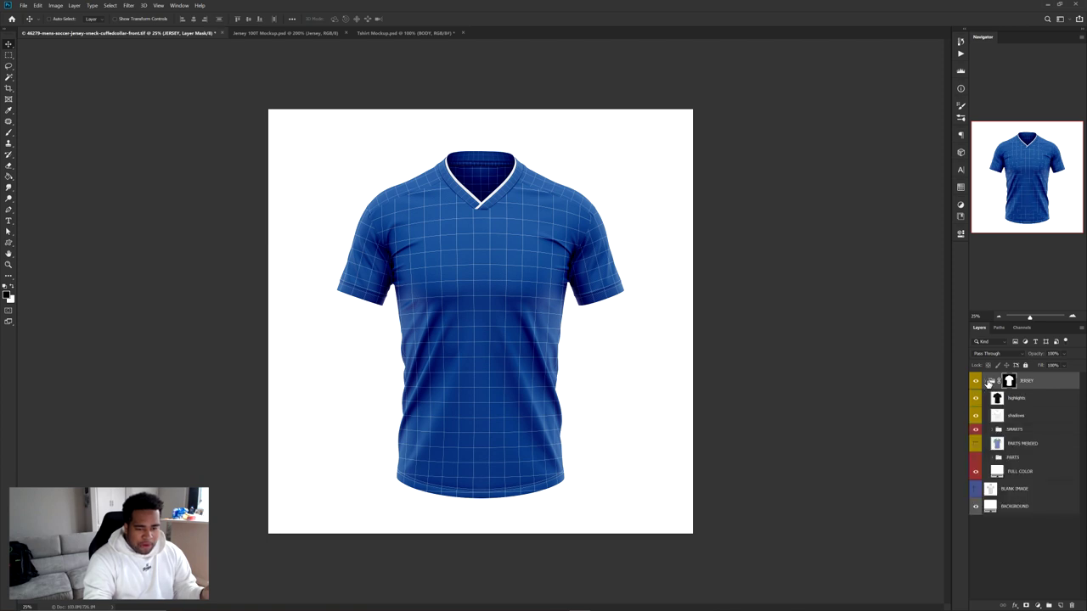
pyautogui.click(975, 430)
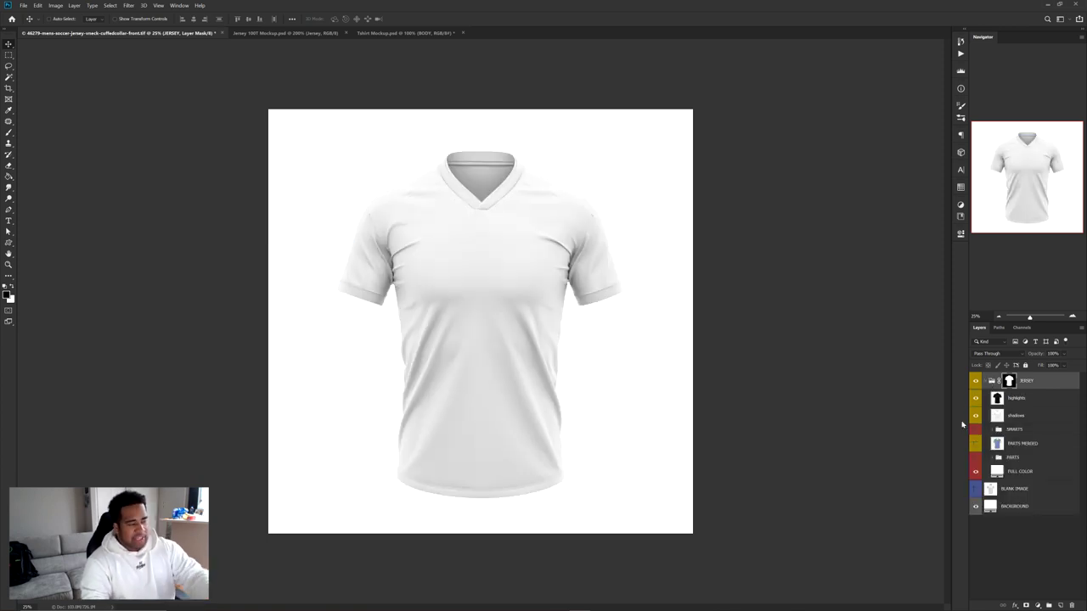
# Compare the plain T-shirt mockup with the V-neck soccer jersey mockup by alternating between the two documents
pyautogui.click(425, 33)
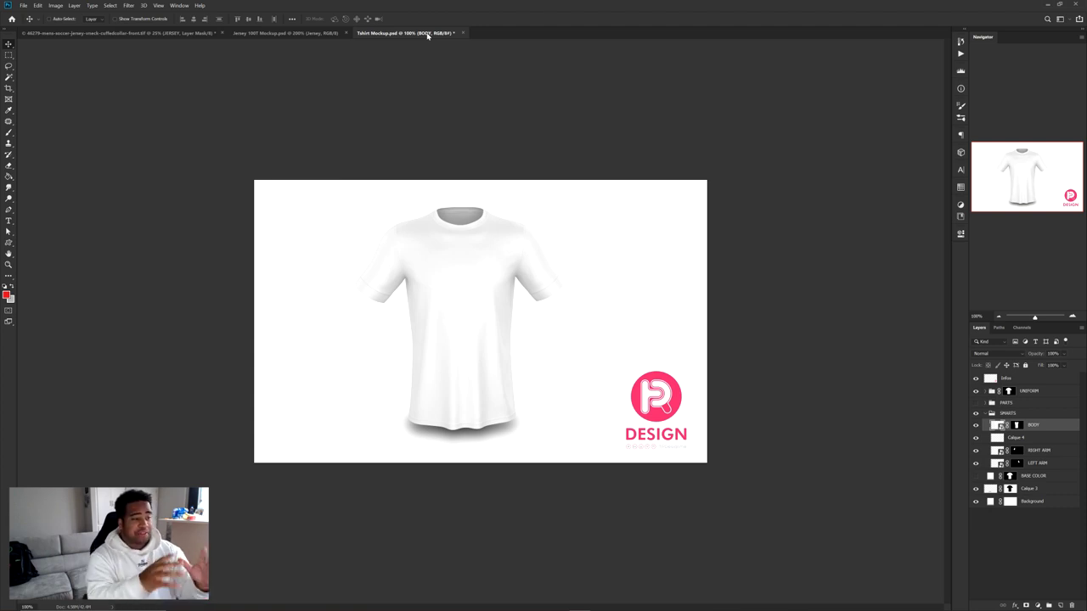
pyautogui.click(163, 33)
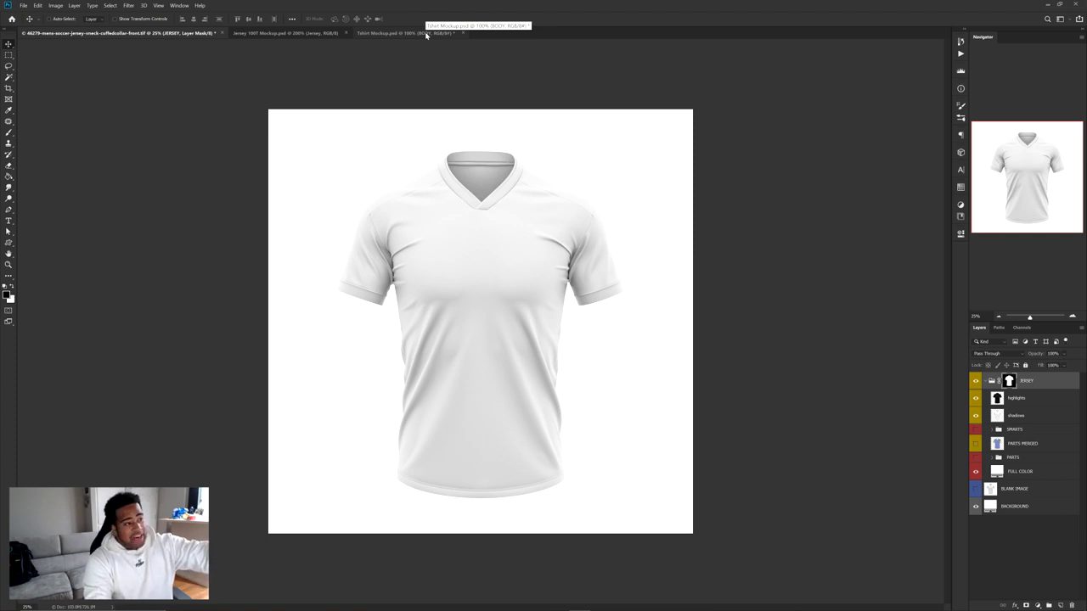
pyautogui.click(426, 34)
pyautogui.hotkey('ctrl', 'Tab')
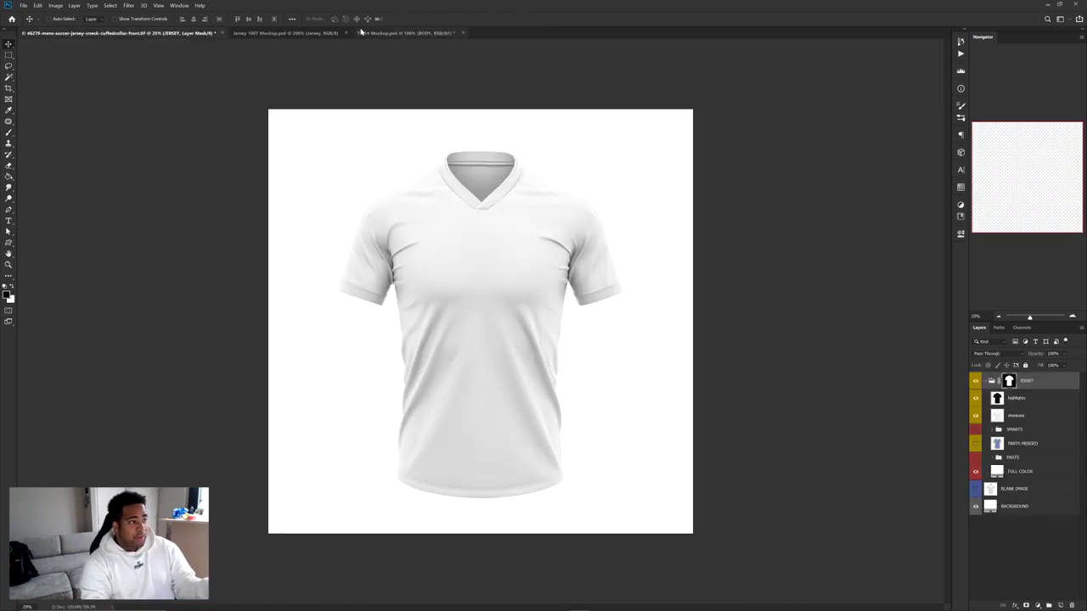
pyautogui.click(379, 34)
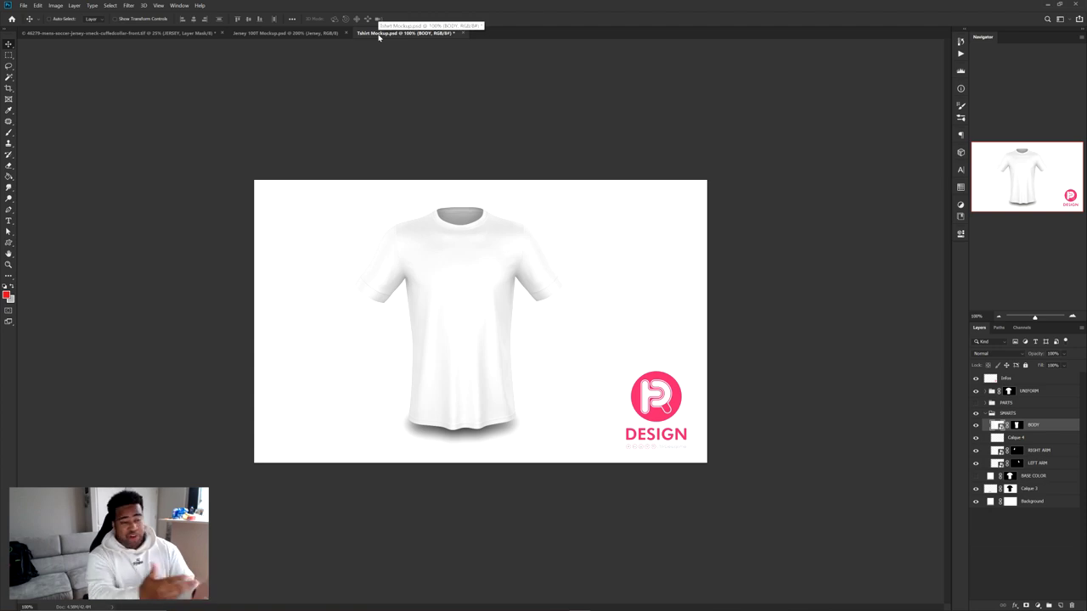
# Examine the designer's logo and social media credit on the T-shirt mockup up close
pyautogui.scroll(4, 704, 427)
pyautogui.moveTo(680, 569); pyautogui.dragTo(722, 395)
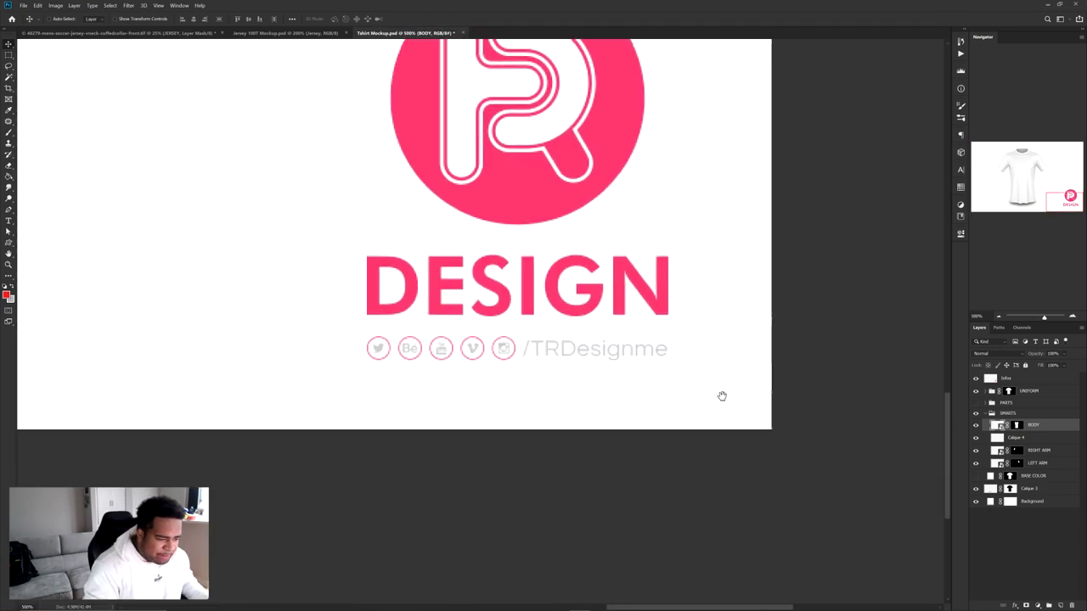
pyautogui.scroll(-4, 492, 369)
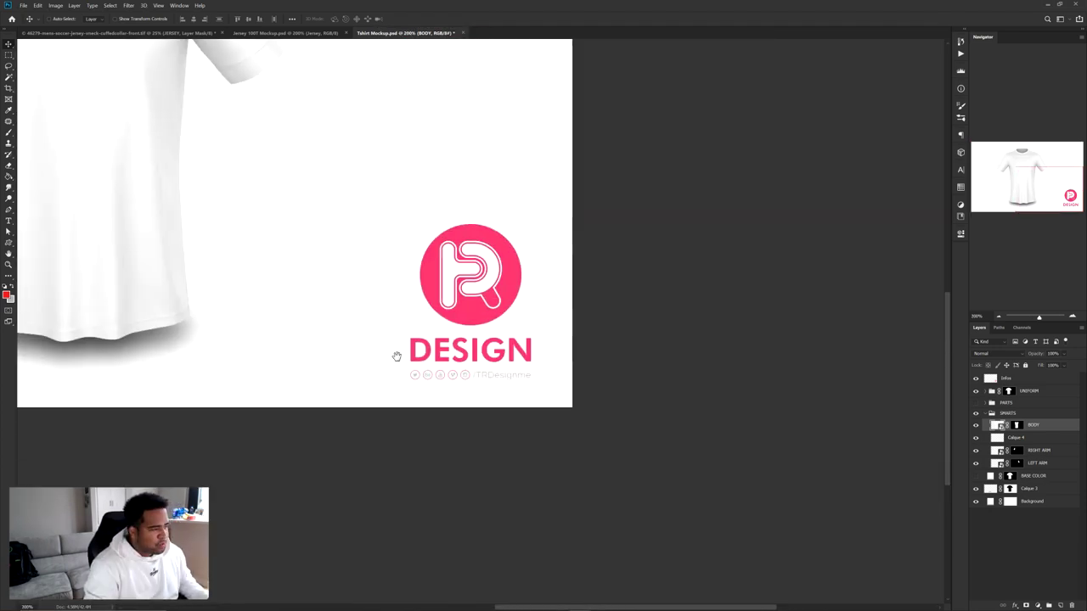
pyautogui.scroll(-1, 501, 415)
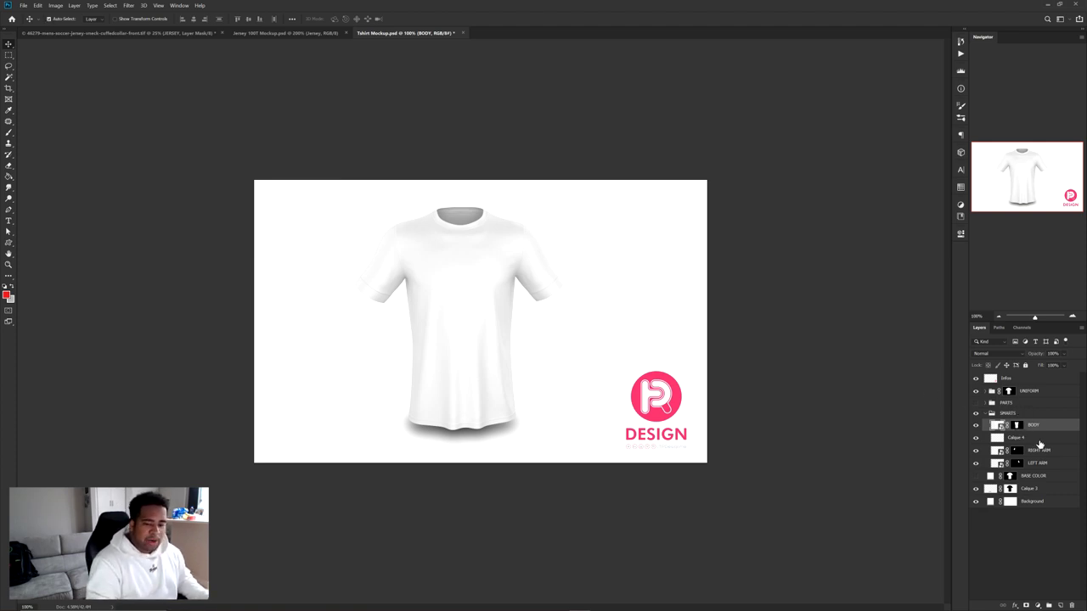
# Paint red over the lower torso on a new layer within the BODY mask's outline, deselect, and hide that layer
pyautogui.keyDown('ctrl'); pyautogui.click(1017, 424); pyautogui.keyUp('ctrl')
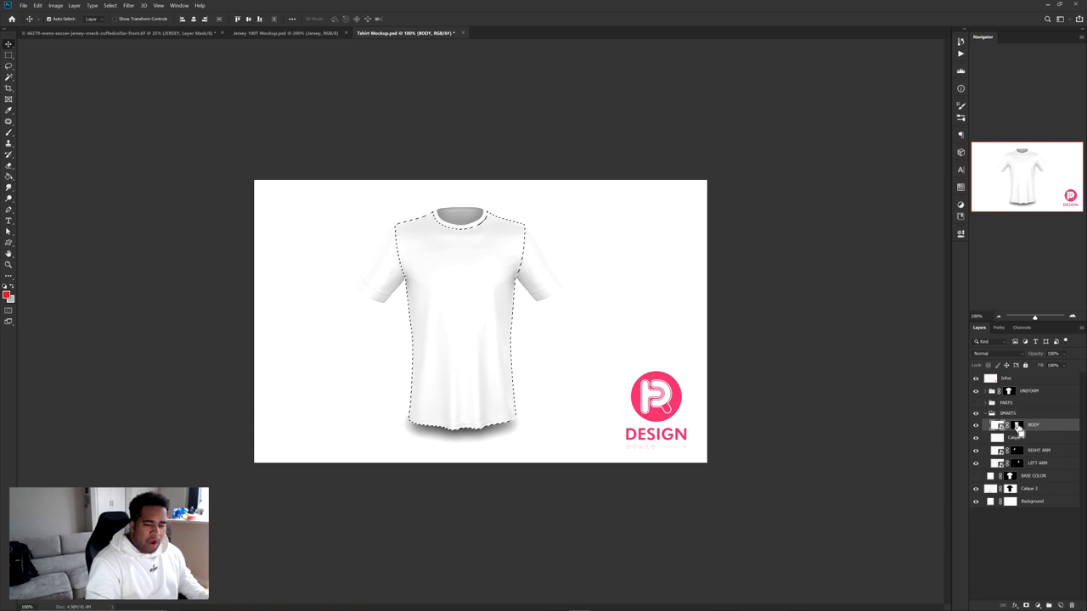
pyautogui.click(1070, 604)
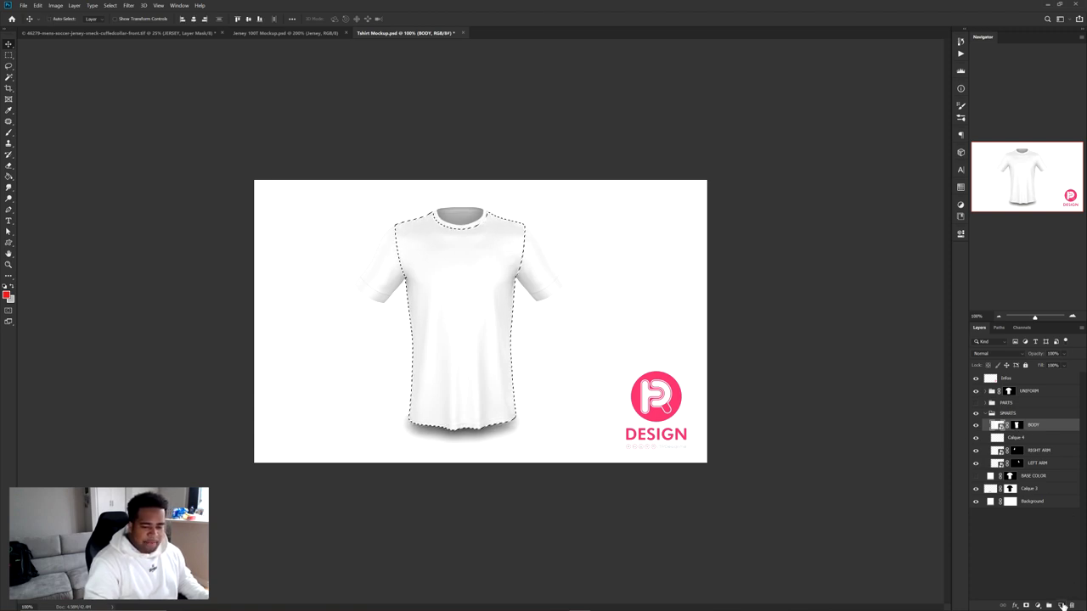
pyautogui.press('b')
pyautogui.moveTo(255, 350); pyautogui.dragTo(170, 349)
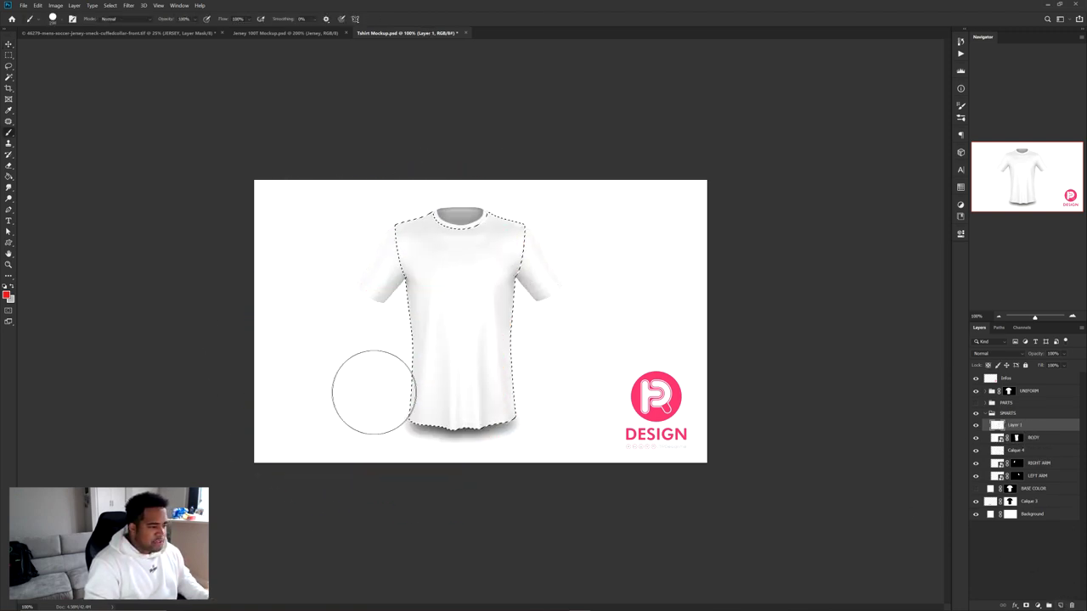
pyautogui.moveTo(395, 383); pyautogui.dragTo(506, 333)
pyautogui.moveTo(374, 439); pyautogui.dragTo(582, 372)
pyautogui.hotkey('ctrl', 'd')
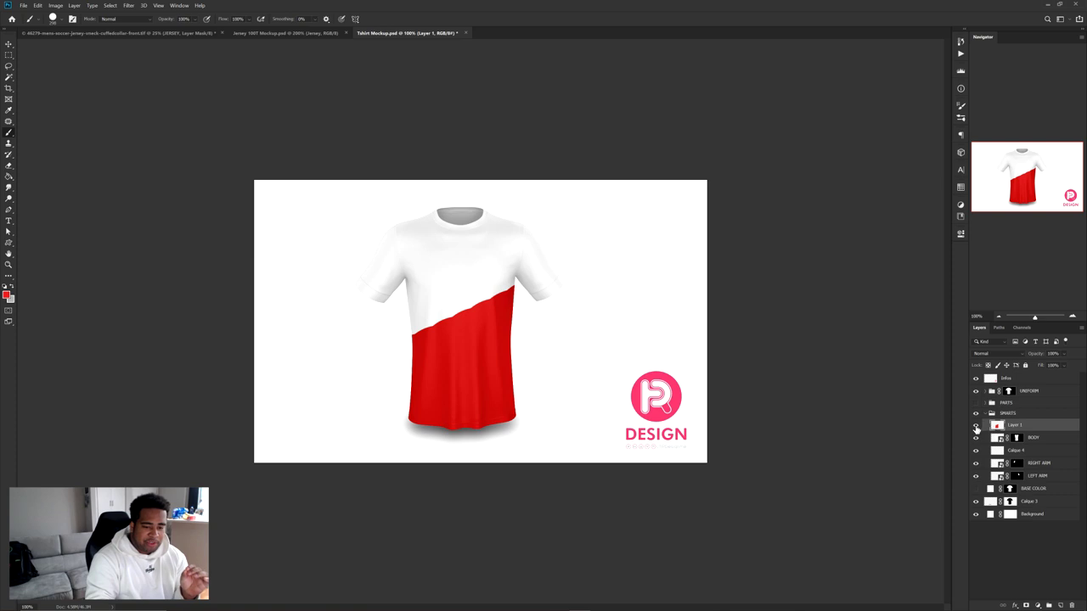
pyautogui.click(975, 424)
# Try a Color Overlay in red ff0000 on the T-shirt's BODY layer and discard it
pyautogui.doubleClick(1051, 440)
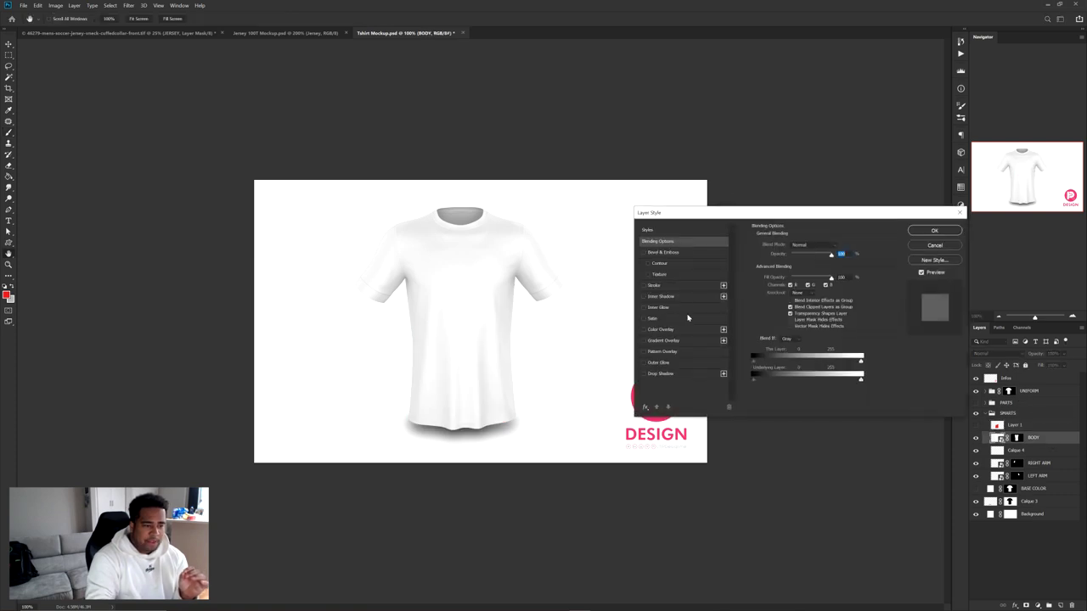
pyautogui.click(667, 331)
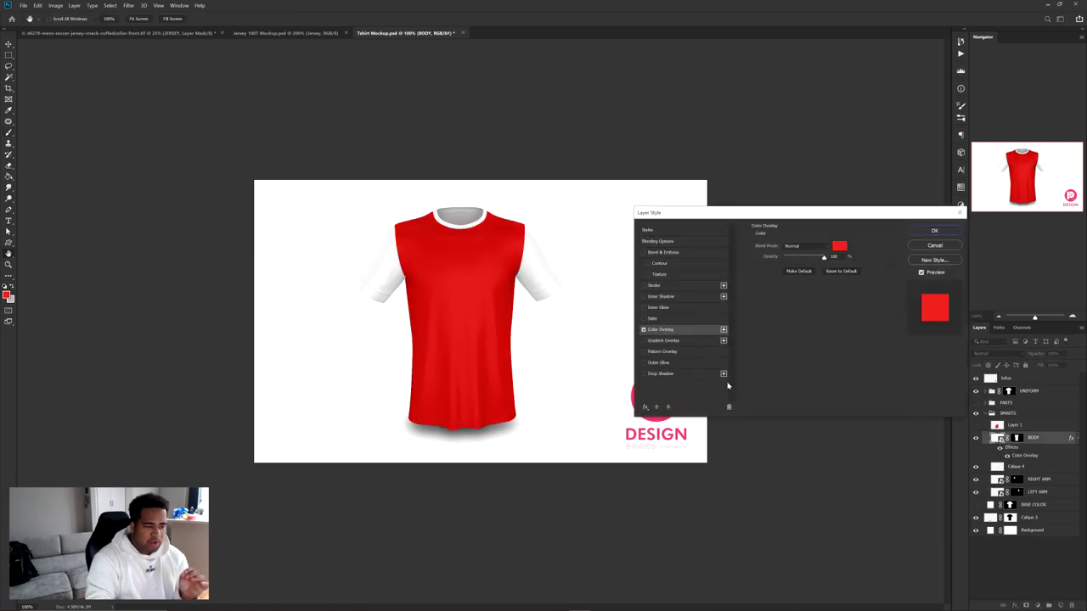
pyautogui.click(840, 253)
pyautogui.click(743, 439)
pyautogui.moveTo(744, 439); pyautogui.dragTo(856, 334)
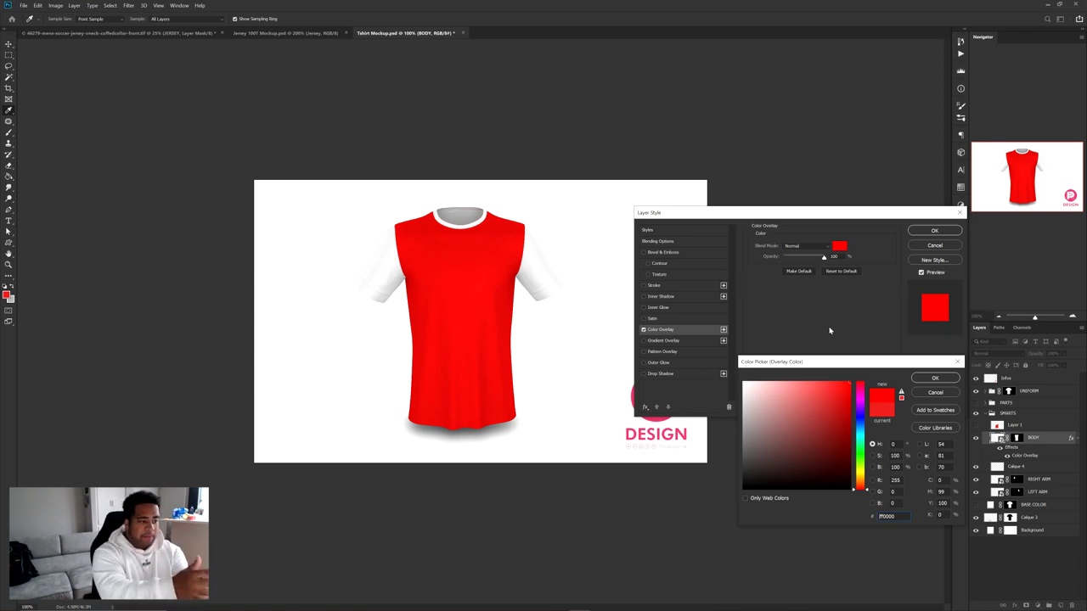
pyautogui.click(941, 394)
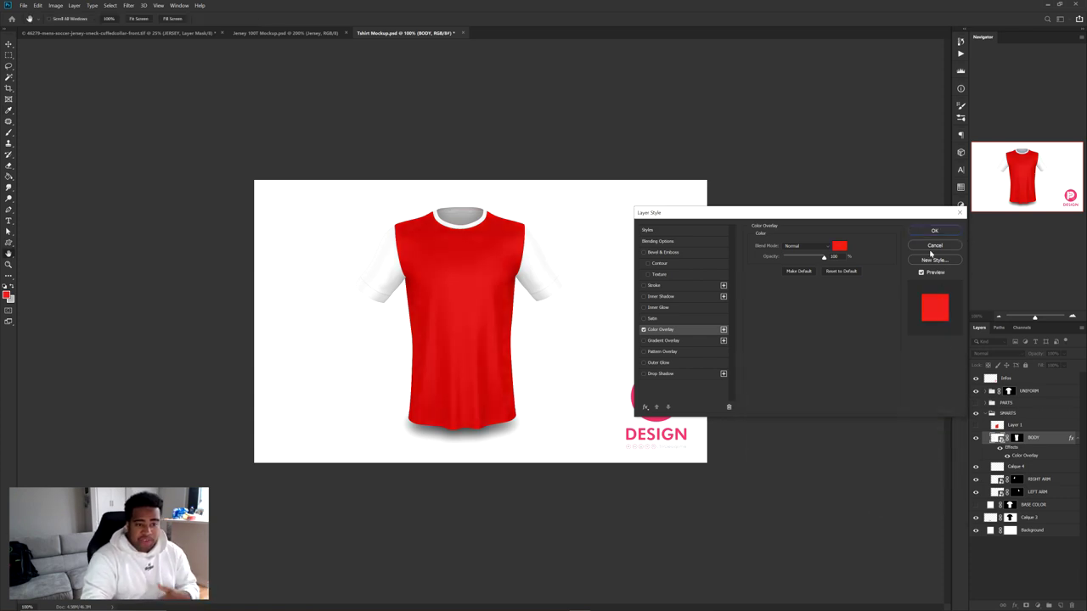
pyautogui.click(930, 245)
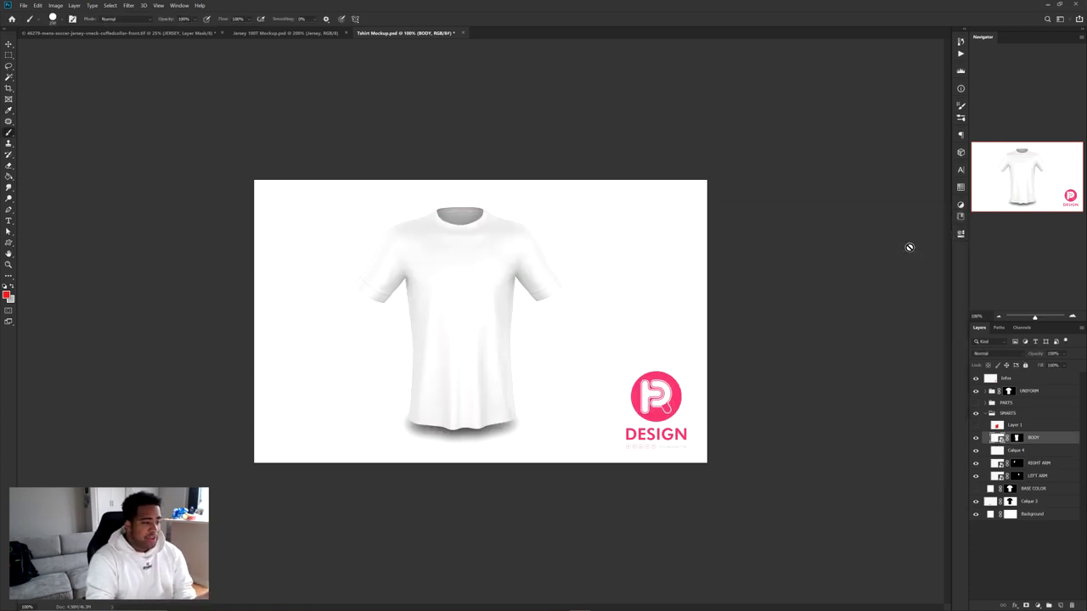
# Return to the V-neck soccer jersey document, then expand and show its PARTS group
pyautogui.click(132, 34)
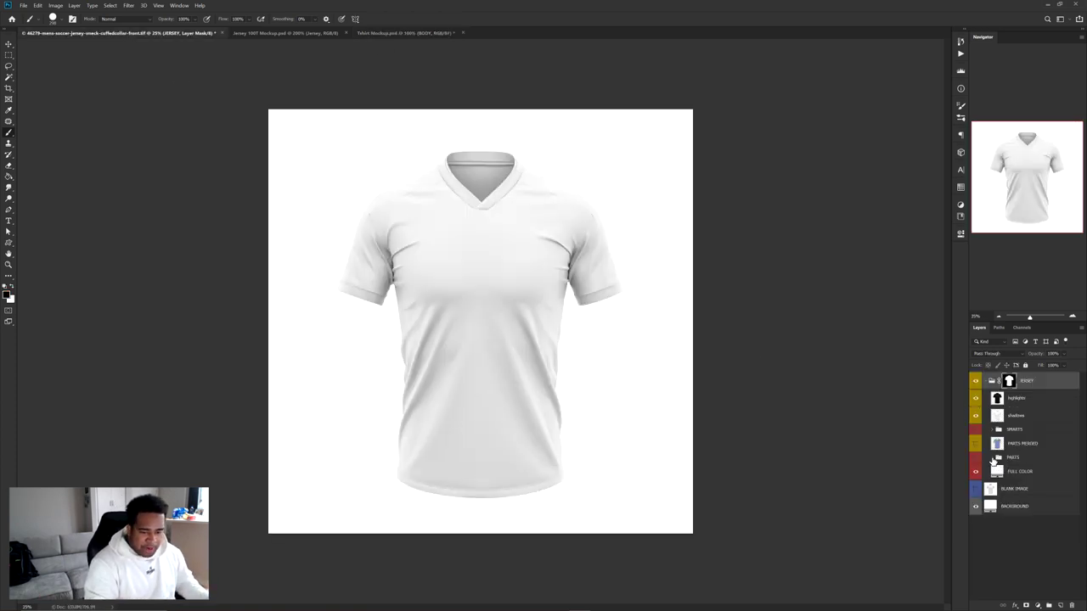
pyautogui.click(992, 457)
pyautogui.click(975, 458)
pyautogui.press('v')
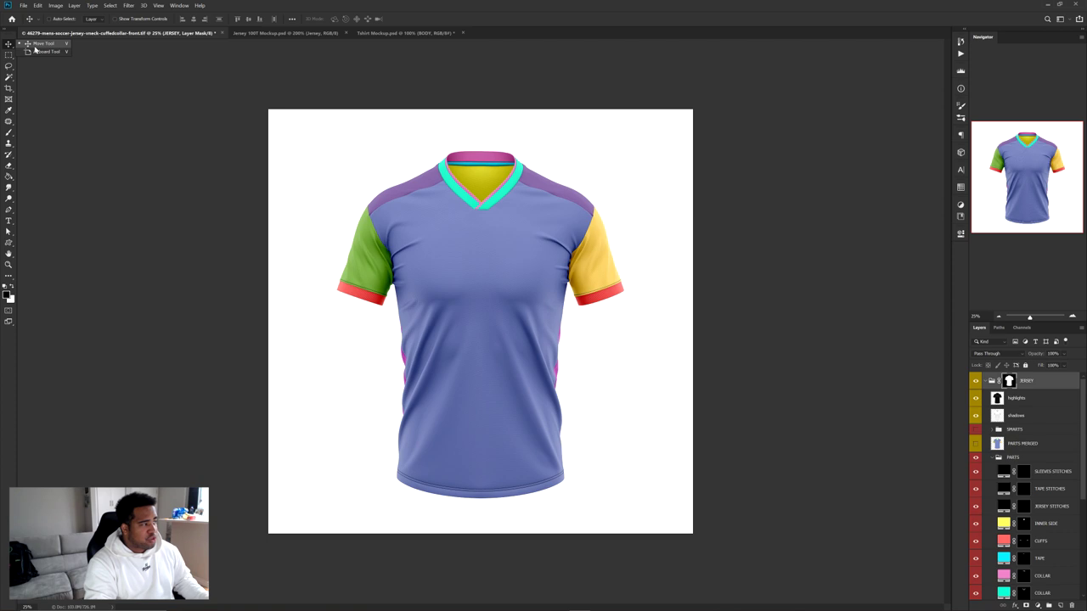
# Check the effect of the highlights and shadows layers by toggling their visibility, and fully lock both layers
pyautogui.click(468, 225)
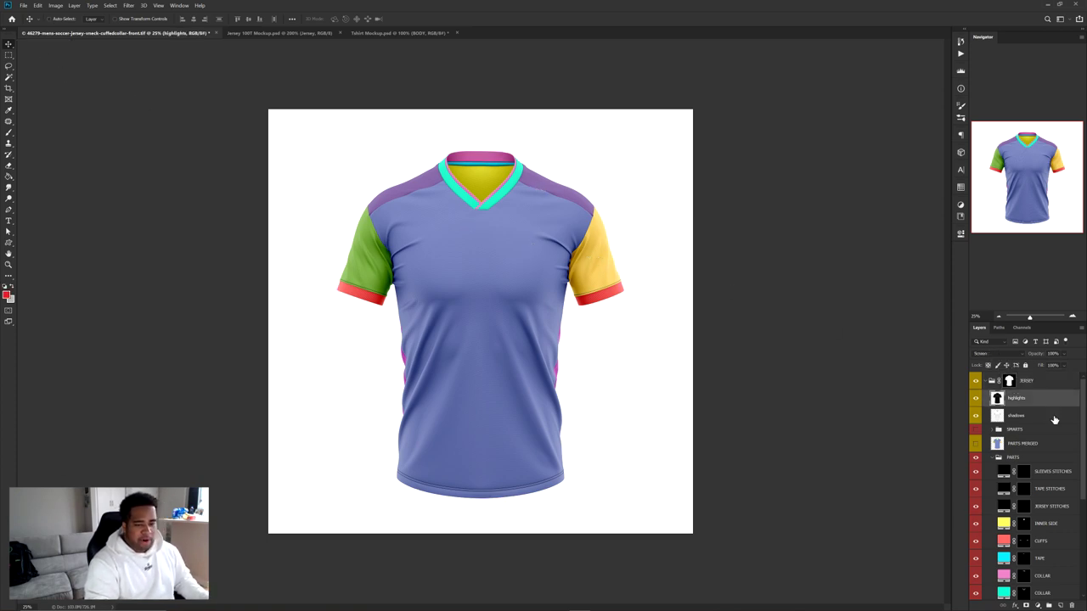
pyautogui.click(974, 397)
pyautogui.click(975, 398)
pyautogui.click(1024, 365)
pyautogui.click(974, 415)
pyautogui.click(974, 415)
pyautogui.click(1017, 415)
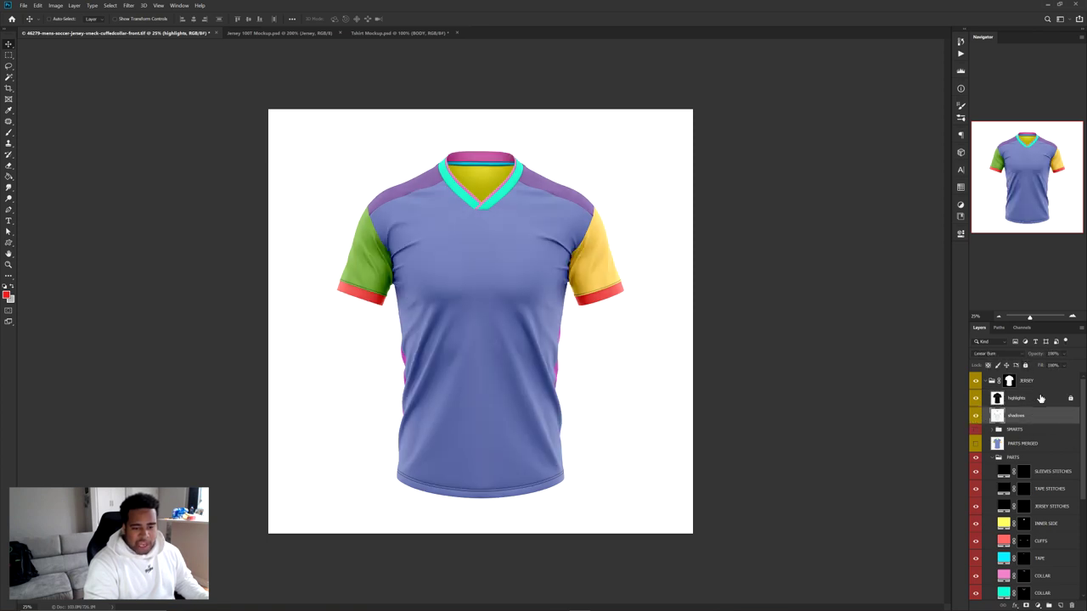
pyautogui.click(1024, 365)
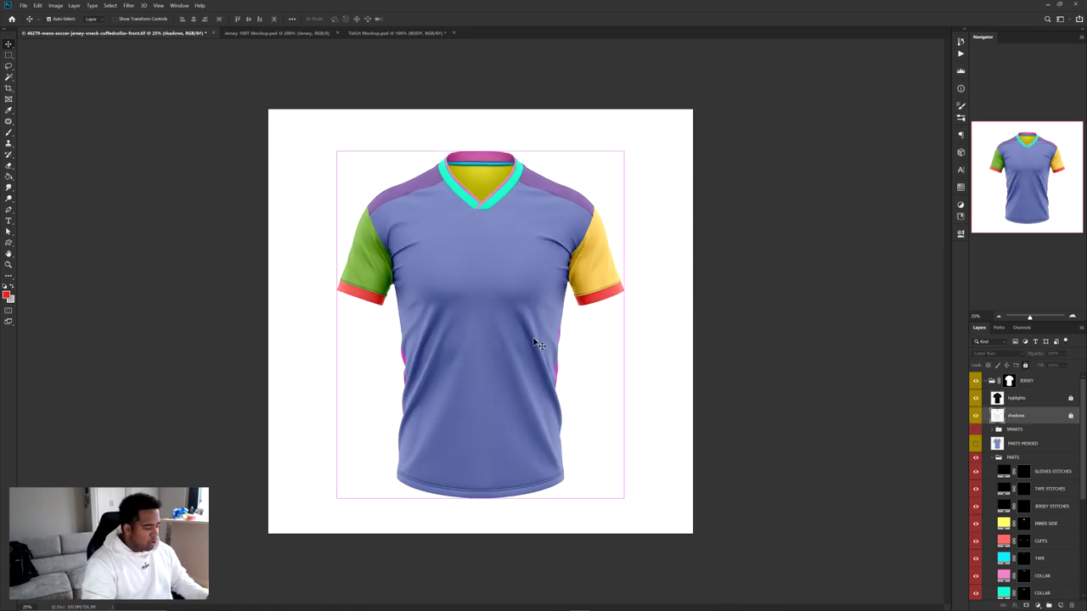
# Select the layers of the jersey's front, yellow sleeve, shoulders and inner side one by one directly from the artwork
pyautogui.click(493, 256)
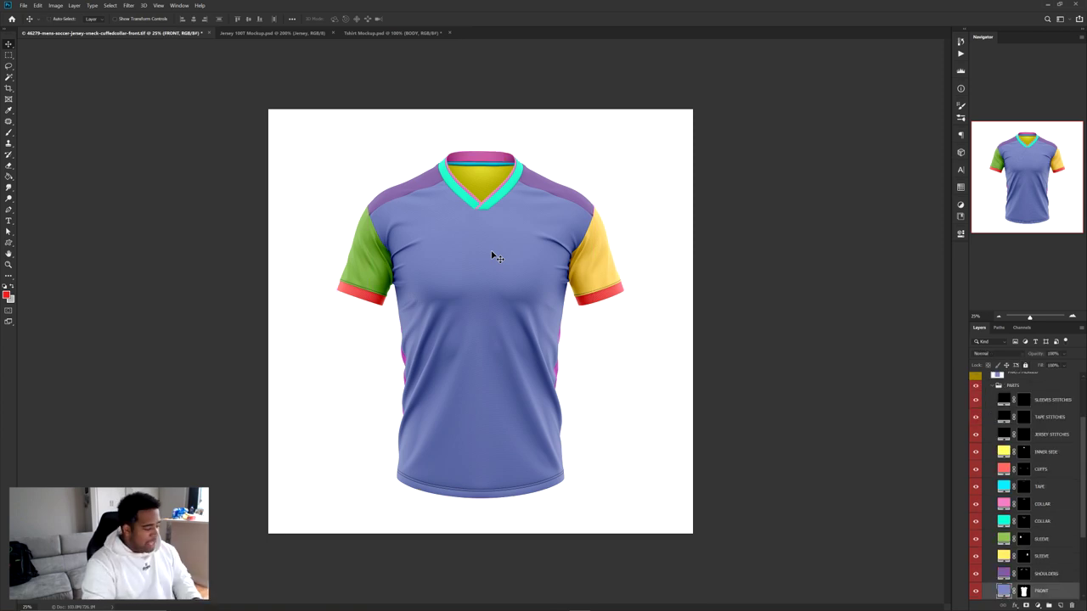
pyautogui.click(593, 248)
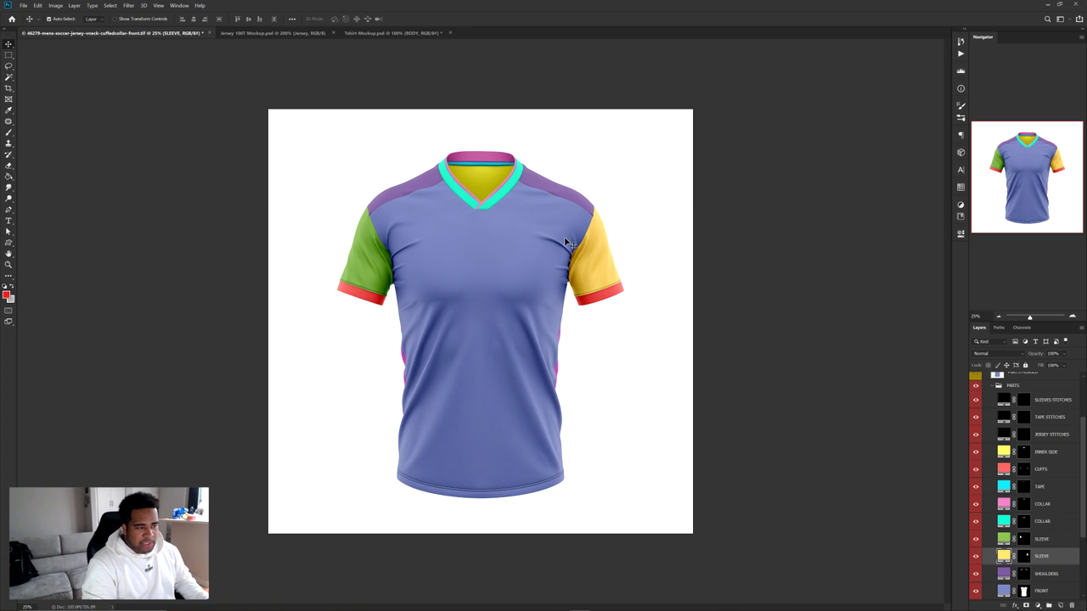
pyautogui.keyDown('ctrl'); pyautogui.click(555, 188); pyautogui.keyUp('ctrl')
pyautogui.keyDown('ctrl'); pyautogui.click(478, 180); pyautogui.keyUp('ctrl')
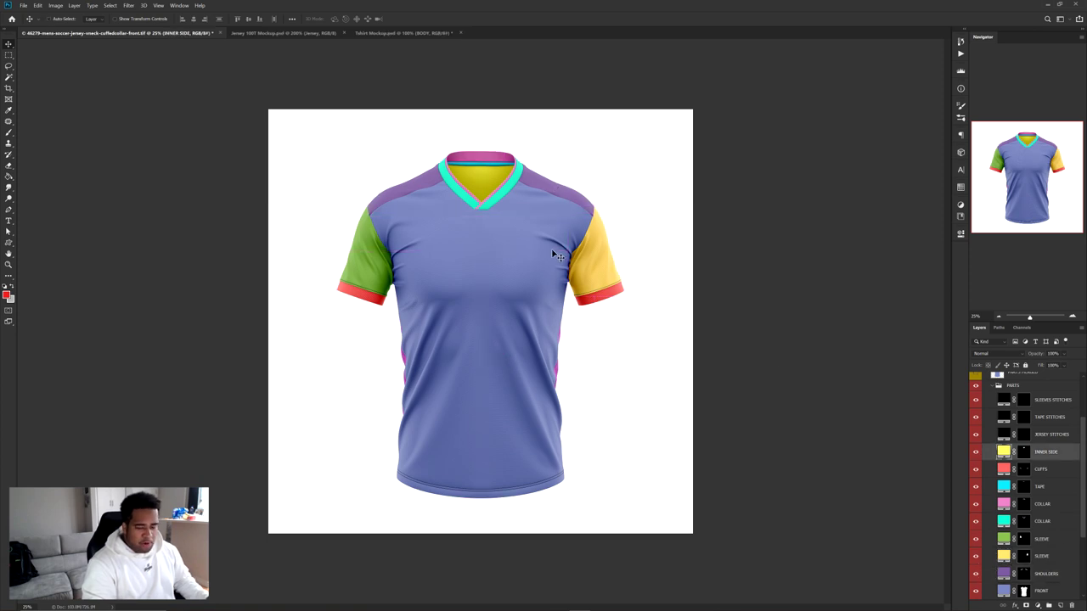
# Try red ff0000 and dark blue 203a45 as the fill colour of the jersey's FRONT layer
pyautogui.click(506, 245)
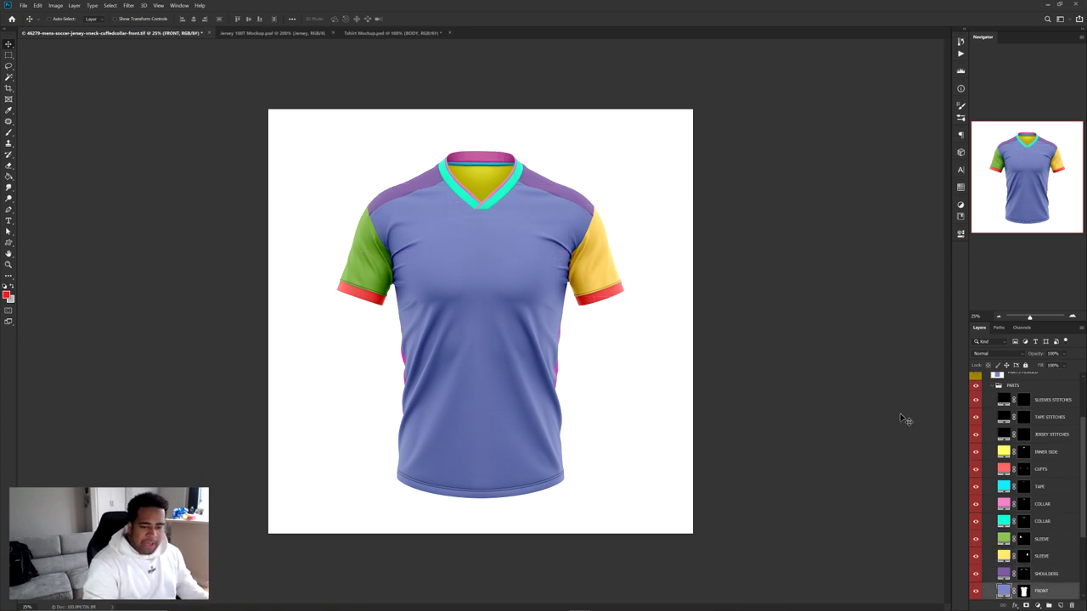
pyautogui.doubleClick(1004, 590)
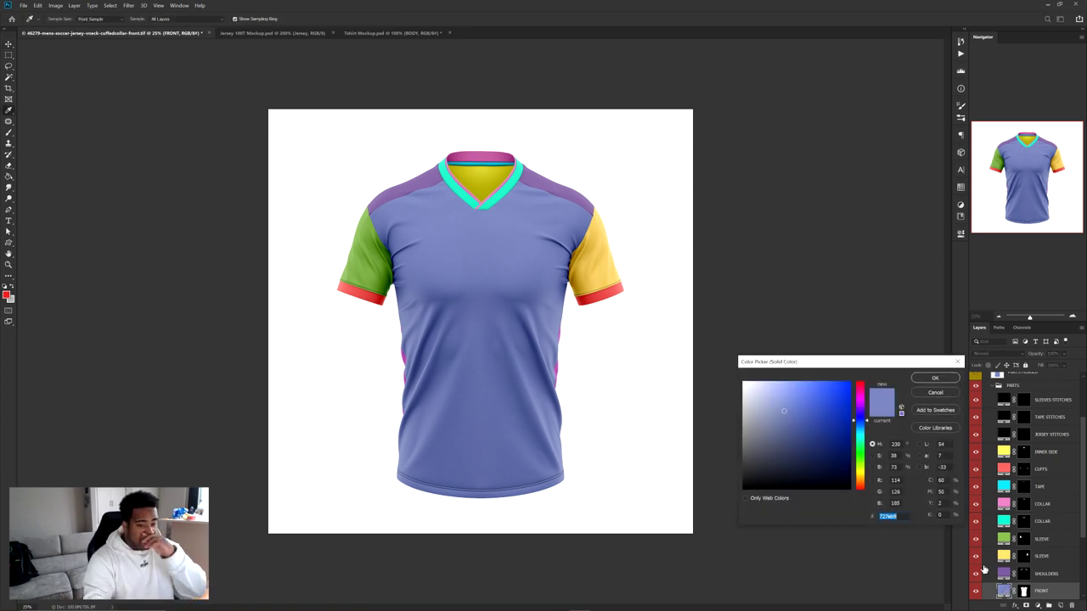
pyautogui.click(859, 387)
pyautogui.moveTo(845, 389); pyautogui.dragTo(851, 382)
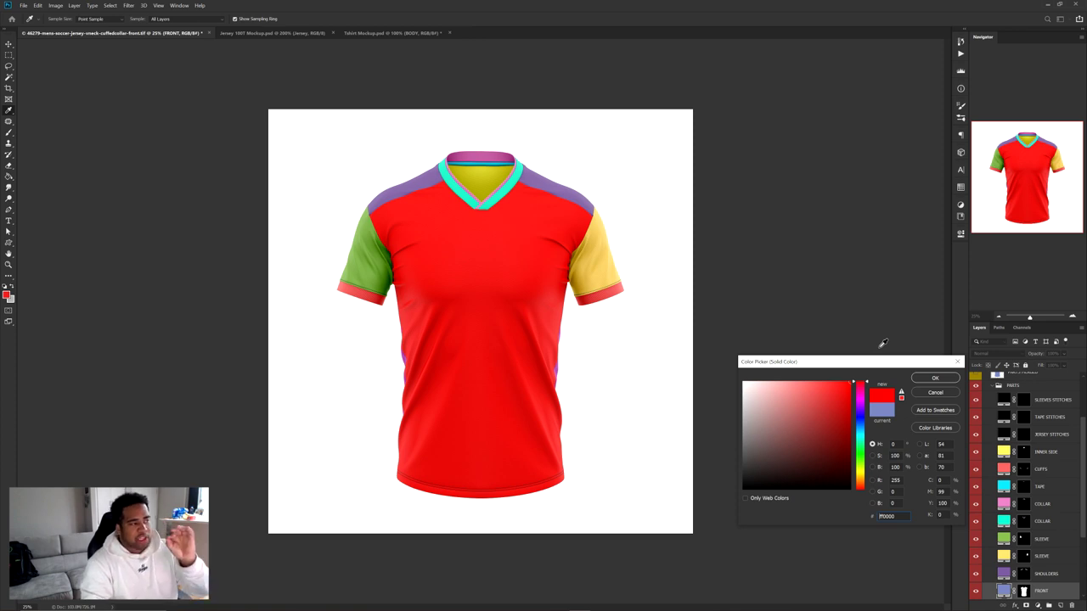
pyautogui.moveTo(859, 391)
pyautogui.mouseDown()
pyautogui.moveTo(841, 487)
pyautogui.moveTo(851, 478)
pyautogui.moveTo(853, 384)
pyautogui.moveTo(797, 405)
pyautogui.moveTo(818, 435)
pyautogui.moveTo(774, 465)
pyautogui.moveTo(800, 461)
pyautogui.mouseUp()
pyautogui.click(836, 405)
pyautogui.click(860, 404)
pyautogui.moveTo(861, 405); pyautogui.dragTo(859, 429)
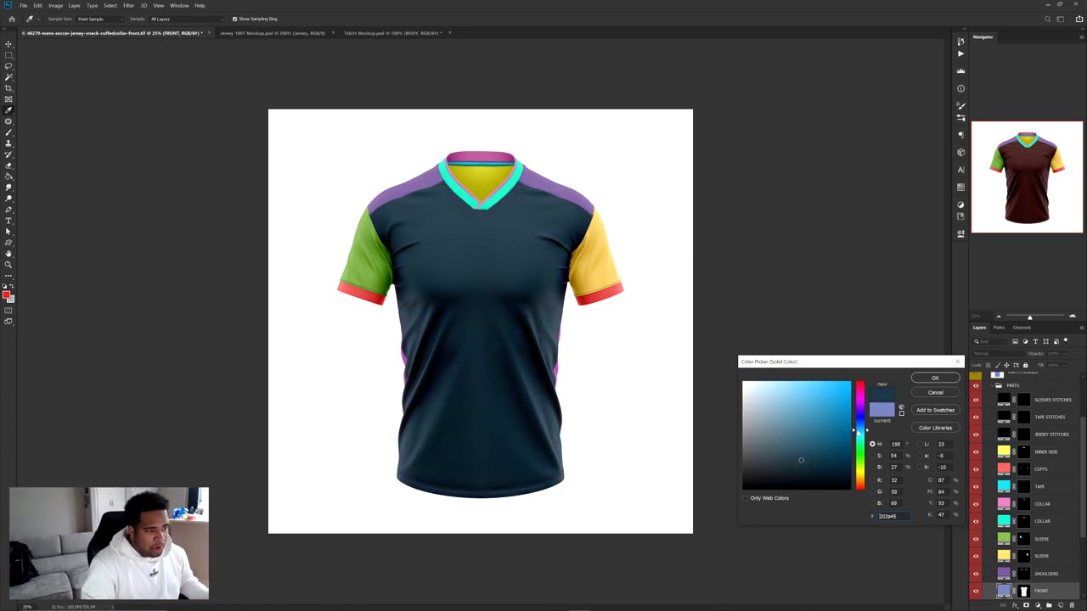
pyautogui.click(935, 378)
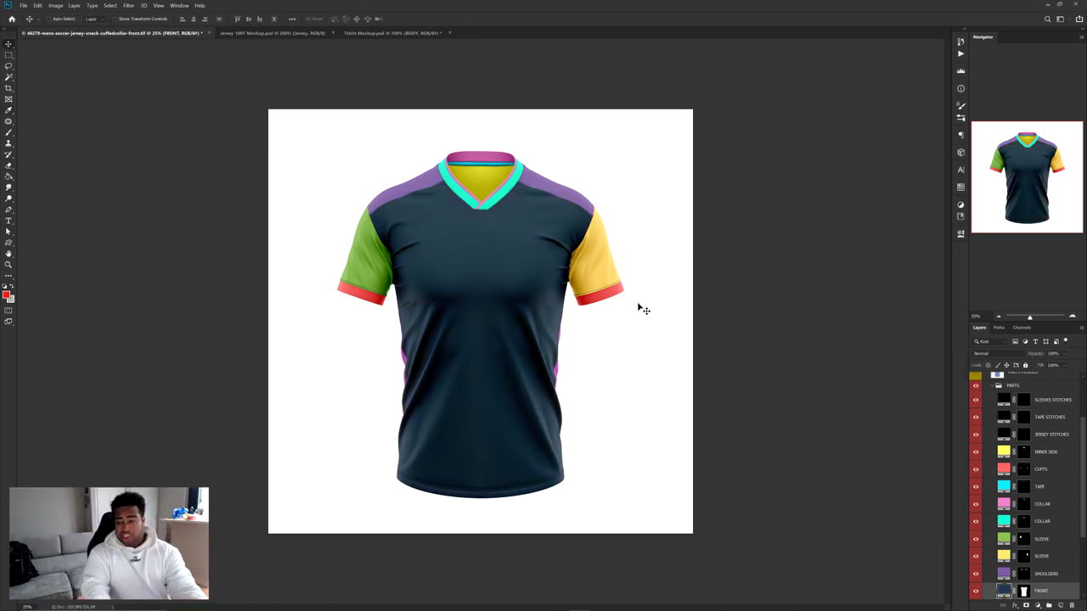
# Check the Jersey 100T mockup for reference and recolour the V-neck jersey's FRONT layer dark grey
pyautogui.click(255, 32)
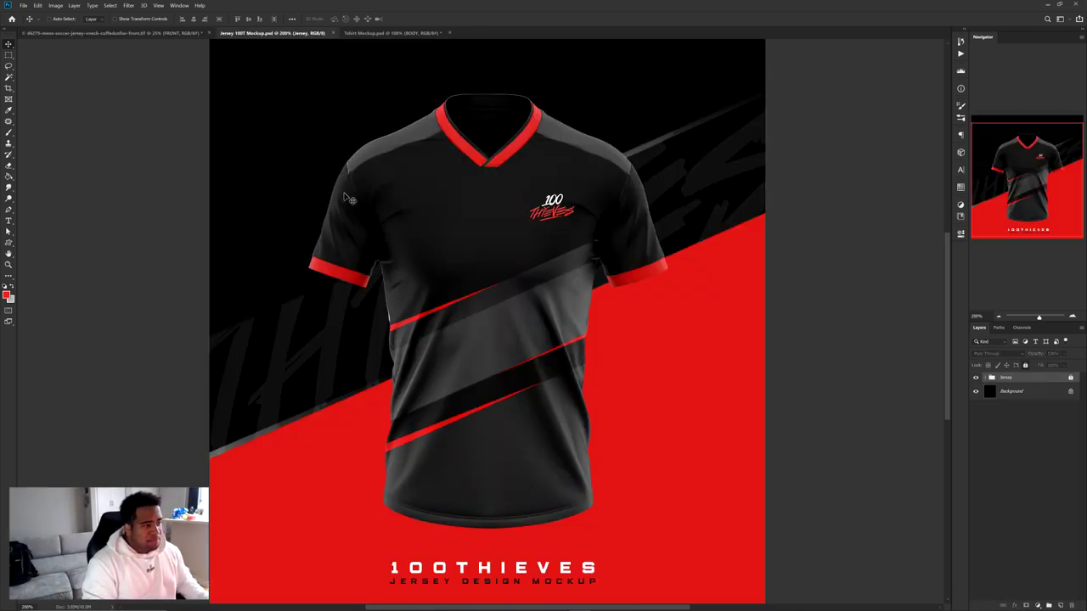
pyautogui.click(146, 33)
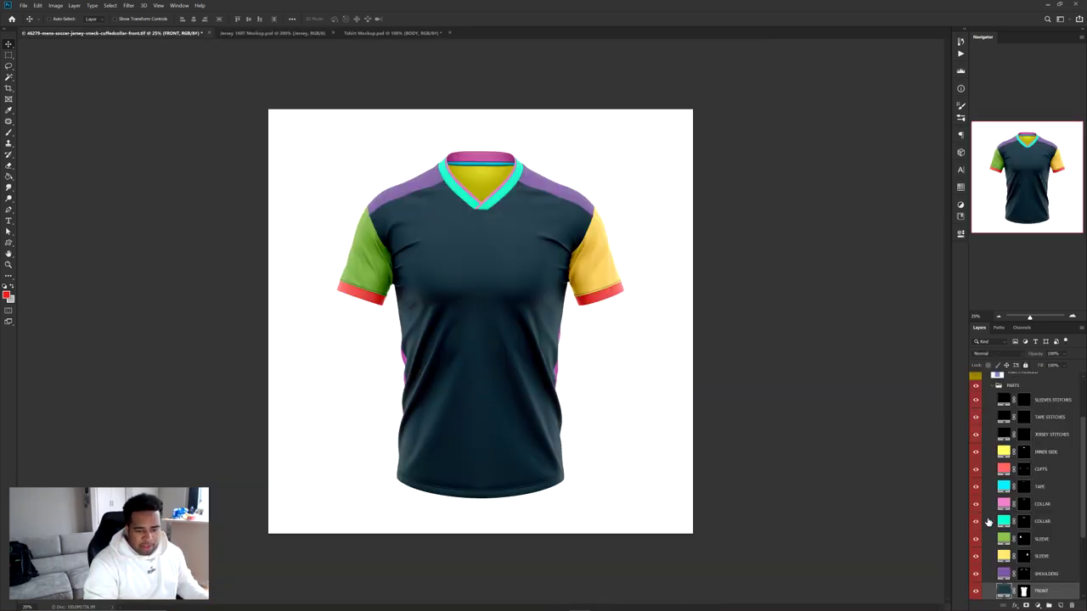
pyautogui.doubleClick(1003, 591)
pyautogui.click(796, 456)
pyautogui.click(934, 379)
pyautogui.doubleClick(1004, 593)
pyautogui.click(934, 245)
pyautogui.doubleClick(1003, 591)
pyautogui.click(934, 379)
# Give both SLEEVE layers the same copied dark grey as the jersey's front
pyautogui.doubleClick(1004, 556)
pyautogui.hotkey('ctrl', 'v')
pyautogui.click(934, 378)
pyautogui.doubleClick(1003, 540)
pyautogui.press('Escape')
pyautogui.doubleClick(1003, 541)
pyautogui.hotkey('ctrl', 'v')
pyautogui.click(934, 378)
# Recolour the CUFFS layer with the copied bright red
pyautogui.keyDown('ctrl'); pyautogui.click(378, 288); pyautogui.keyUp('ctrl')
pyautogui.doubleClick(1004, 381)
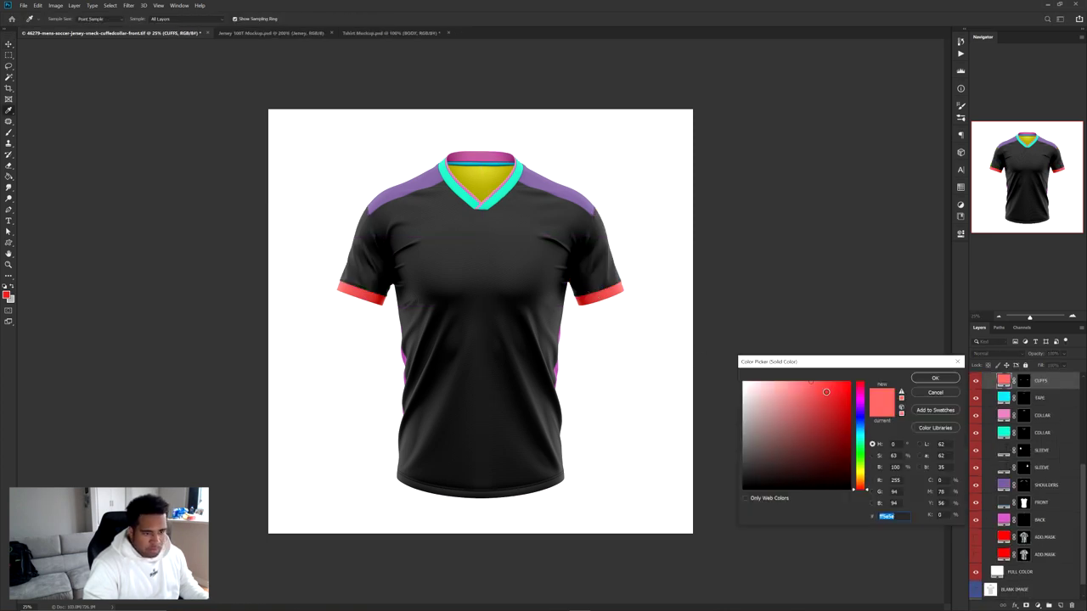
pyautogui.hotkey('ctrl', 'v')
pyautogui.click(934, 379)
# Apply the cuffs' red to both COLLAR layers so the whole neckline matches
pyautogui.keyDown('ctrl'); pyautogui.click(509, 189); pyautogui.keyUp('ctrl')
pyautogui.doubleClick(1004, 433)
pyautogui.hotkey('ctrl', 'v')
pyautogui.click(929, 381)
pyautogui.keyDown('ctrl'); pyautogui.click(480, 158); pyautogui.keyUp('ctrl')
pyautogui.doubleClick(1004, 415)
pyautogui.hotkey('ctrl', 'v')
pyautogui.click(933, 378)
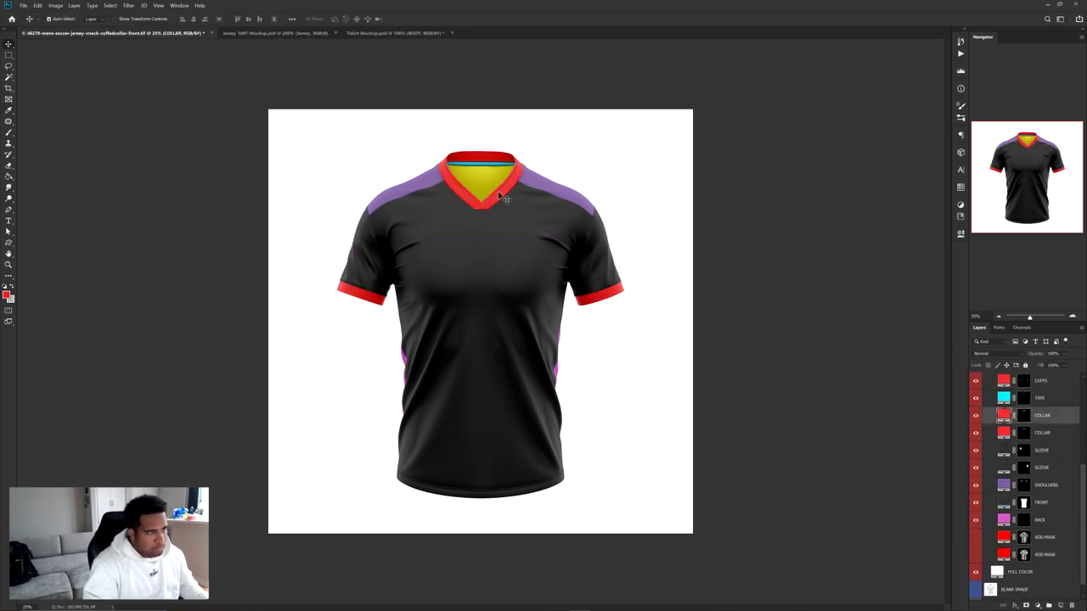
# Recolour the jersey's inner side in a mid grey and the neck tape in a light grey
pyautogui.keyDown('ctrl'); pyautogui.click(514, 207); pyautogui.keyUp('ctrl')
pyautogui.doubleClick(1003, 380)
pyautogui.click(934, 379)
pyautogui.doubleClick(1003, 398)
pyautogui.click(743, 450)
pyautogui.click(944, 382)
pyautogui.scroll(1, 481, 163)
pyautogui.keyDown('ctrl'); pyautogui.click(497, 192); pyautogui.keyUp('ctrl')
pyautogui.doubleClick(1003, 433)
pyautogui.click(744, 416)
pyautogui.click(933, 379)
# Recolour the SHOULDERS and BACK layers in neutral greys
pyautogui.keyDown('ctrl'); pyautogui.click(595, 230); pyautogui.keyUp('ctrl')
pyautogui.doubleClick(1004, 520)
pyautogui.moveTo(787, 427)
pyautogui.mouseDown()
pyautogui.moveTo(696, 456)
pyautogui.moveTo(714, 440)
pyautogui.mouseUp()
pyautogui.click(934, 378)
pyautogui.scroll(1, 709, 490)
pyautogui.keyDown('ctrl'); pyautogui.click(546, 450); pyautogui.keyUp('ctrl')
pyautogui.doubleClick(1003, 554)
pyautogui.moveTo(764, 467); pyautogui.dragTo(722, 520)
pyautogui.press('Return')
pyautogui.scroll(-1, 616, 310)
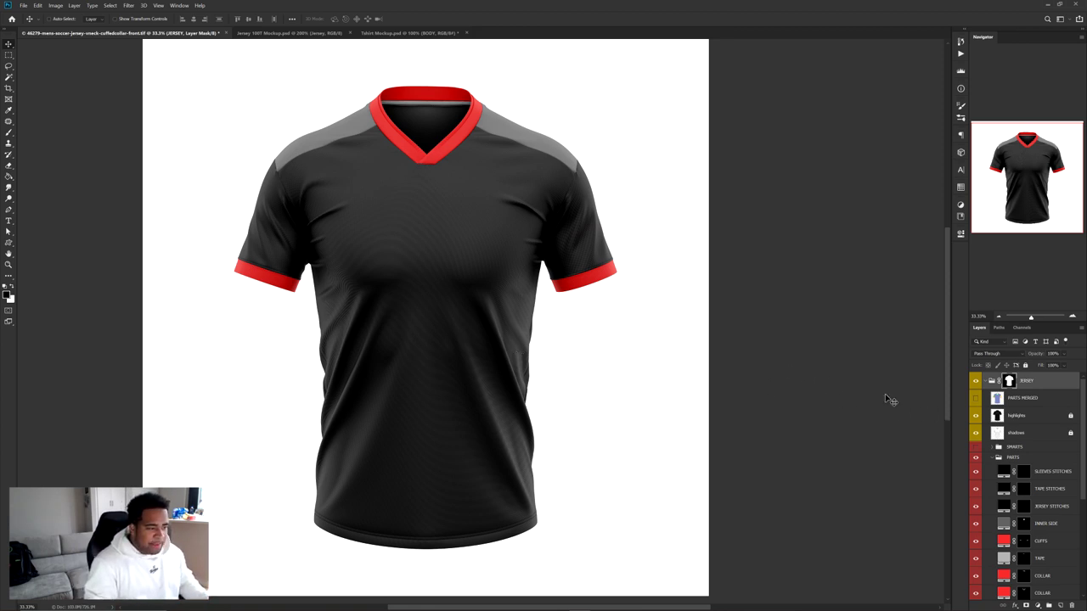
# Show the PARTS MERGED layer temporarily, select its blue front panel with the Magic Wand and inspect the selection's side edges
pyautogui.click(1053, 398)
pyautogui.click(974, 397)
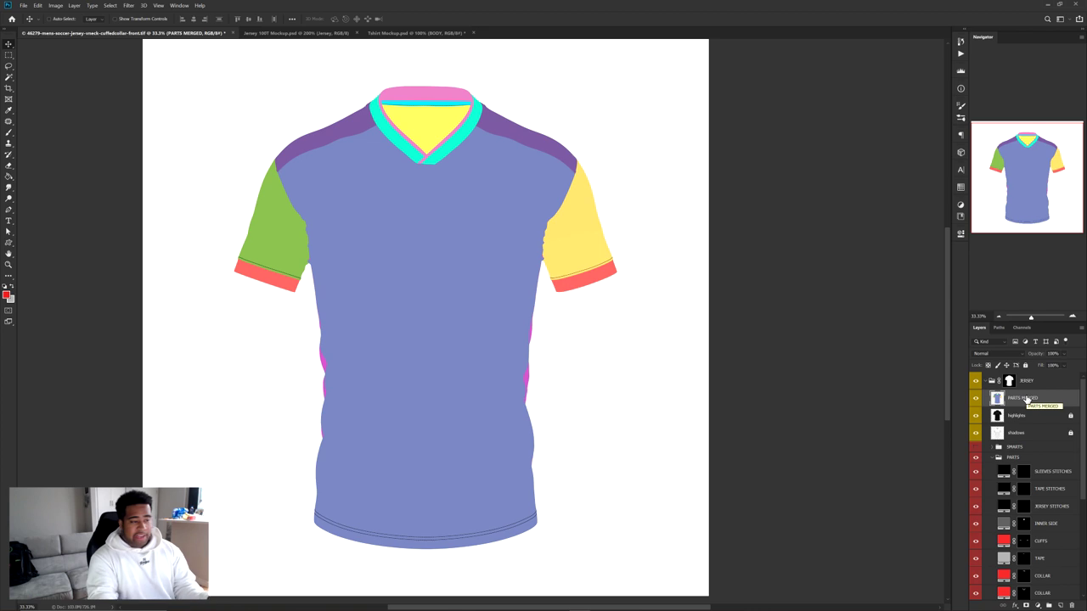
pyautogui.rightClick(7, 77)
pyautogui.click(53, 86)
pyautogui.click(392, 186)
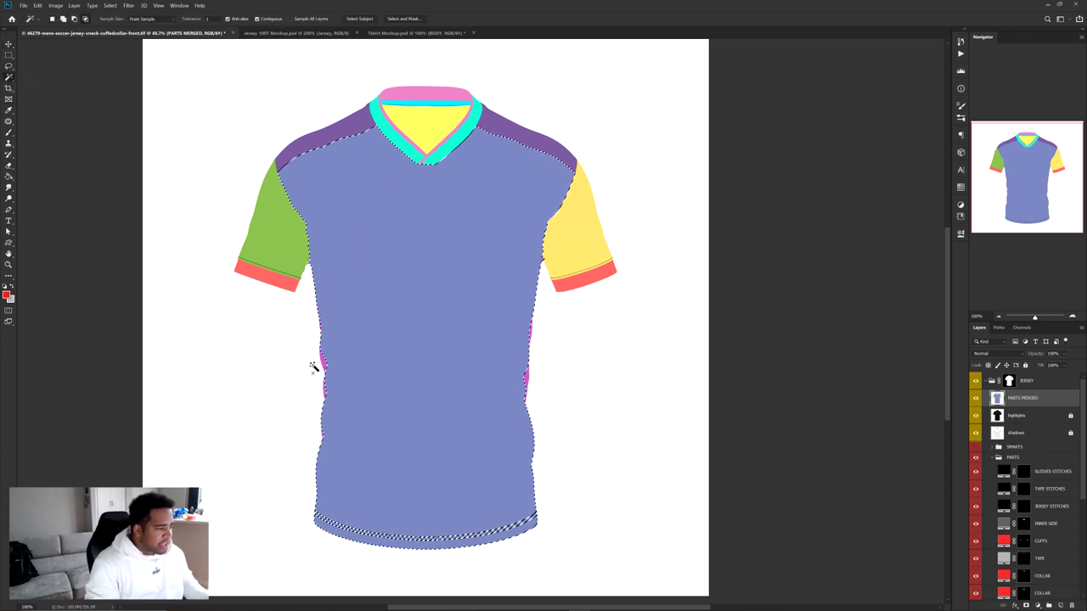
pyautogui.scroll(3, 314, 367)
pyautogui.scroll(-5, 344, 399)
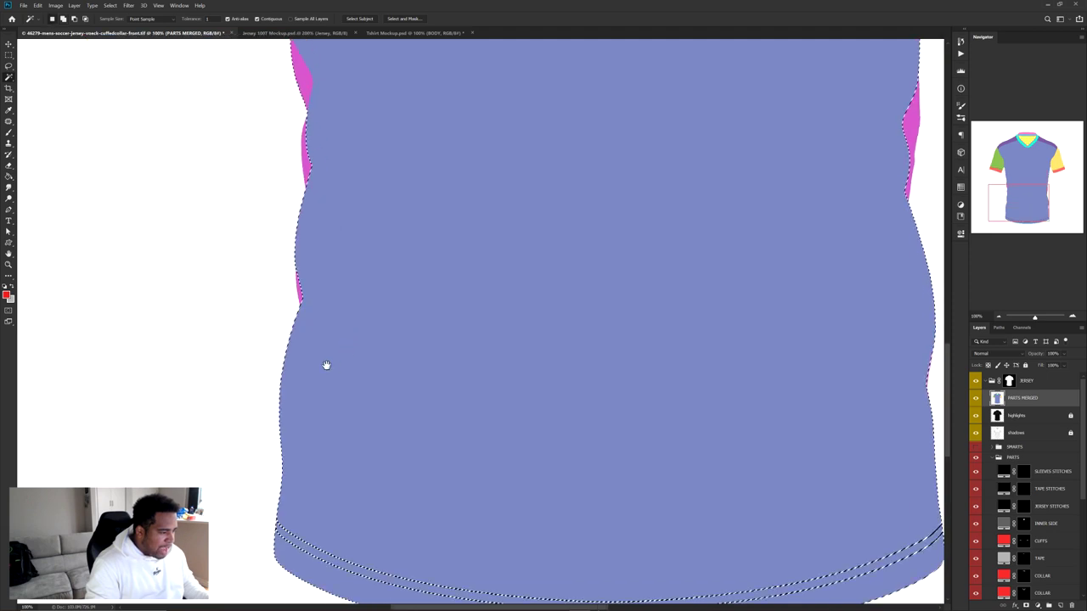
pyautogui.scroll(5, 311, 164)
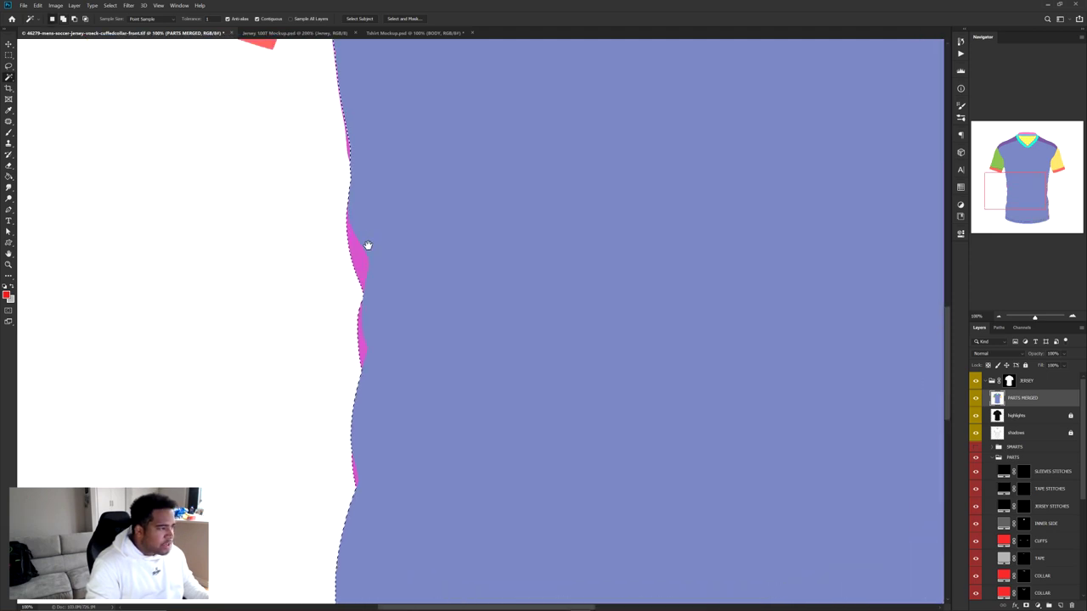
pyautogui.hscroll(10, 582, 240)
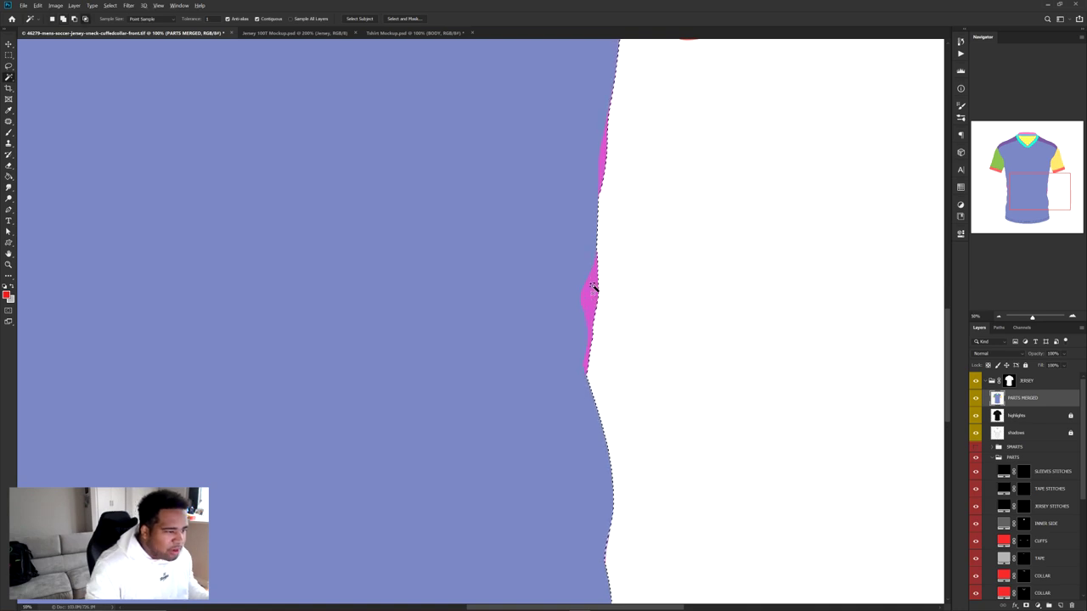
pyautogui.scroll(-3, 586, 289)
pyautogui.click(974, 397)
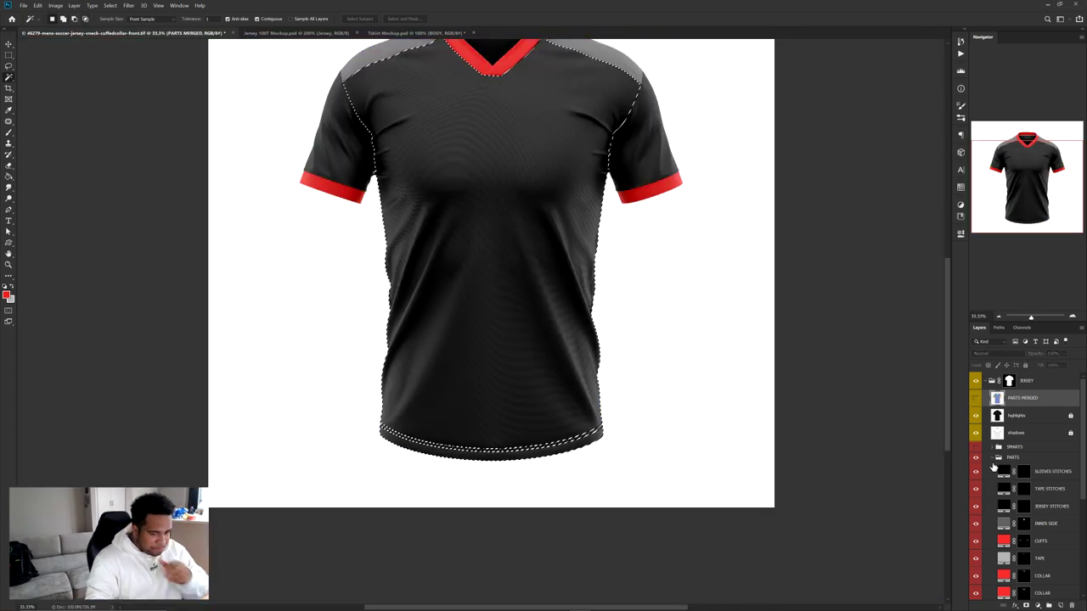
# Add a new layer above the SMARTS group and draw a closed four-corner Pen path with a slanted top edge over the jersey's lower part
pyautogui.click(998, 457)
pyautogui.click(1030, 447)
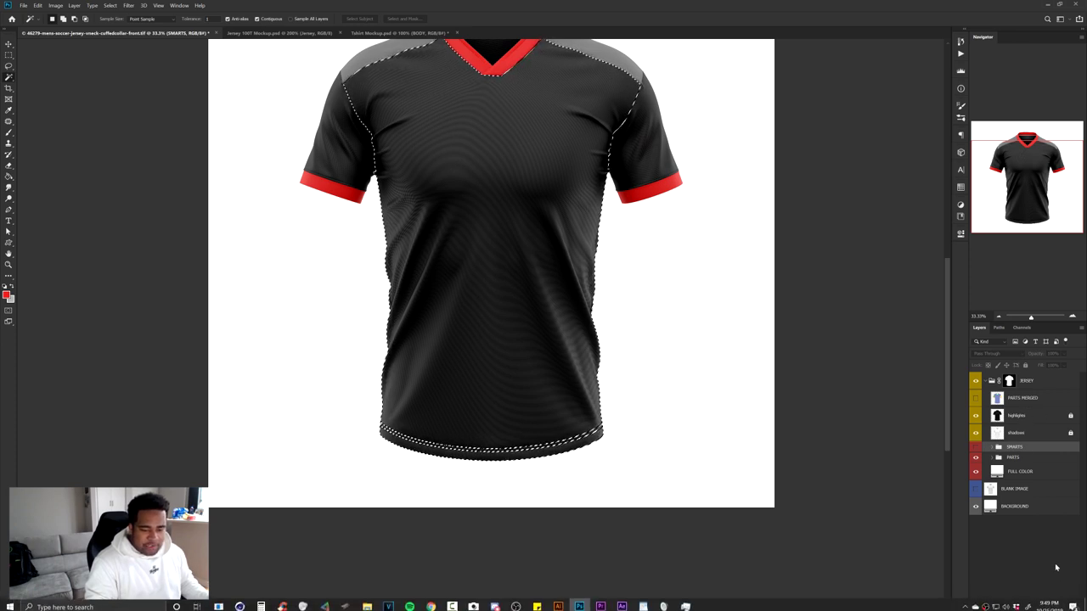
pyautogui.click(1060, 605)
pyautogui.press('p')
pyautogui.click(371, 379)
pyautogui.click(642, 253)
pyautogui.click(642, 507)
pyautogui.click(359, 511)
pyautogui.click(371, 381)
# Fill the slanted path with black at 100% opacity and delete the path
pyautogui.rightClick(726, 248)
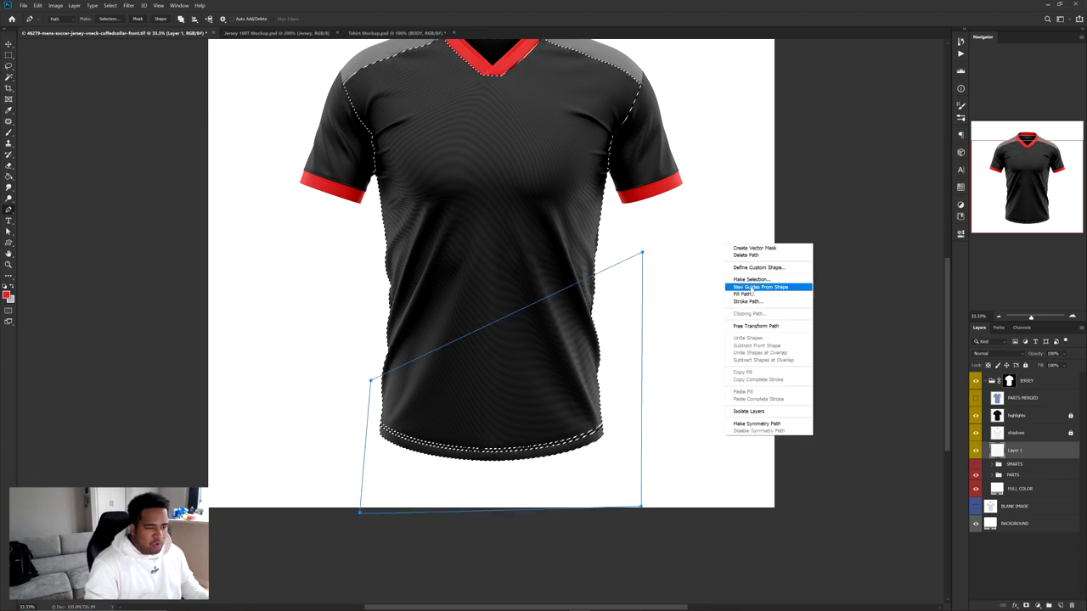
pyautogui.click(744, 294)
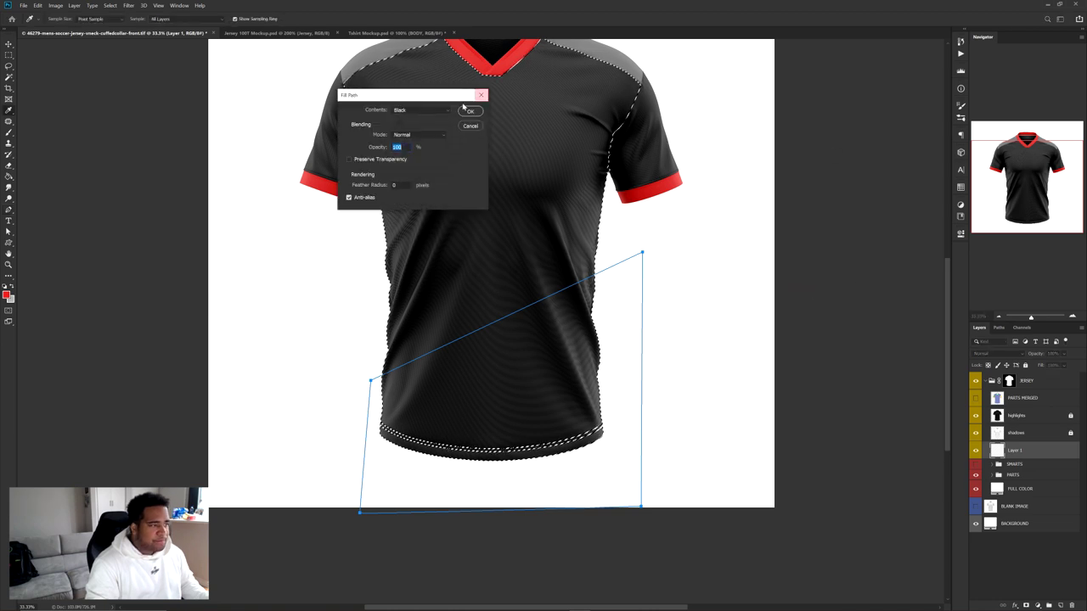
pyautogui.click(420, 110)
pyautogui.click(401, 176)
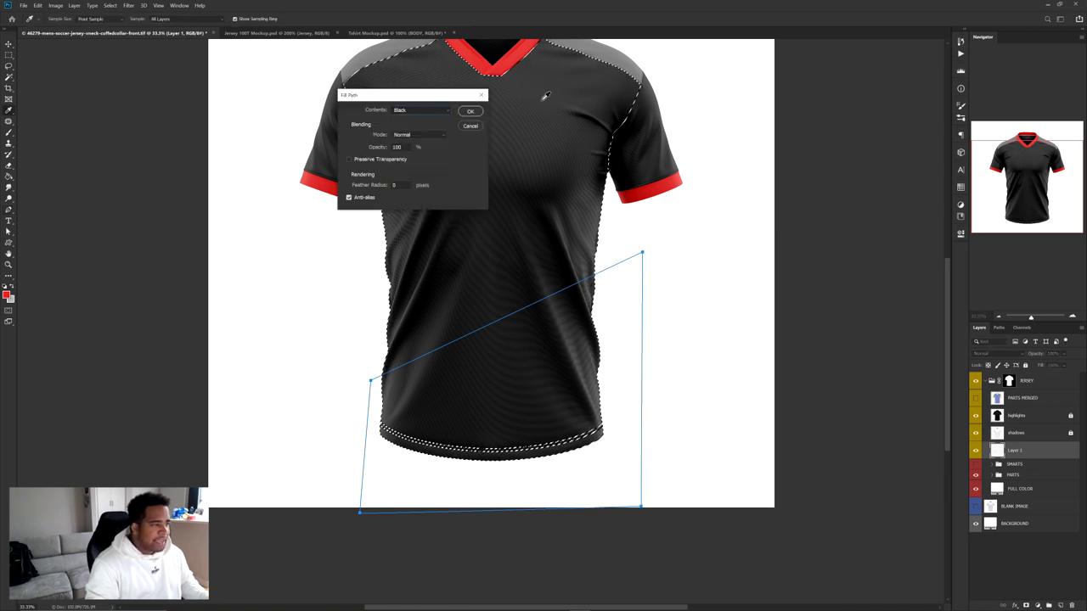
pyautogui.click(469, 112)
pyautogui.rightClick(511, 116)
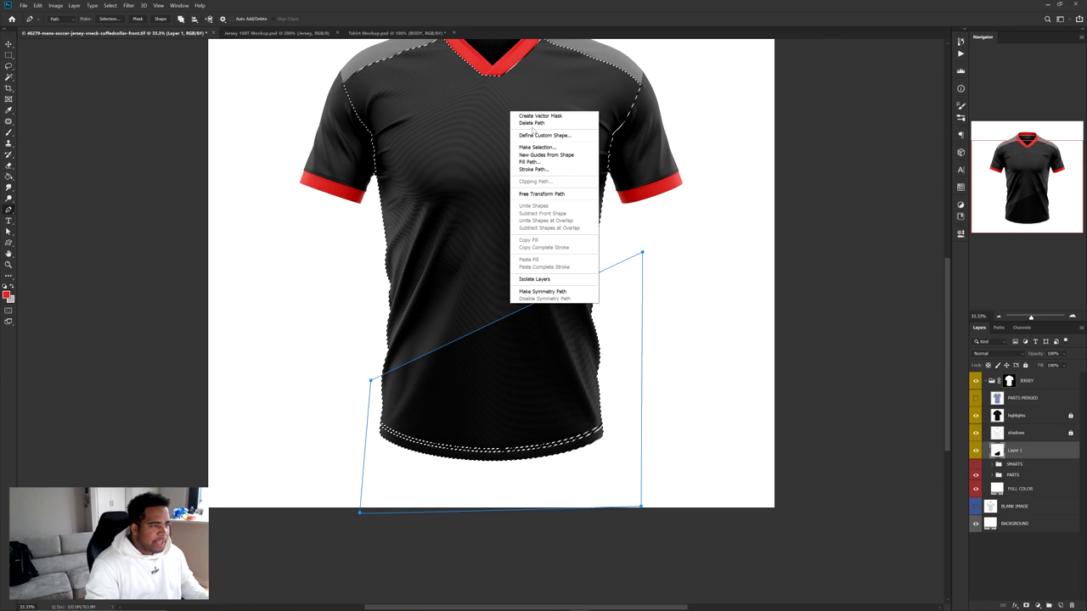
pyautogui.click(549, 124)
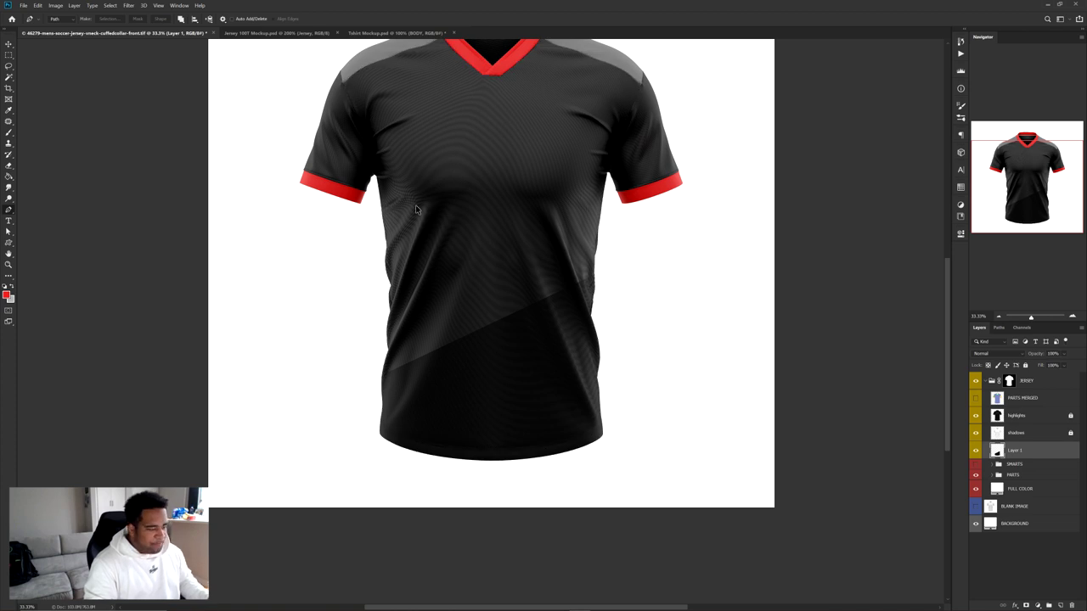
# Deselect the front panel with the Rectangular Marquee tool and undo the deselection
pyautogui.click(9, 55)
pyautogui.click(44, 56)
pyautogui.rightClick(481, 163)
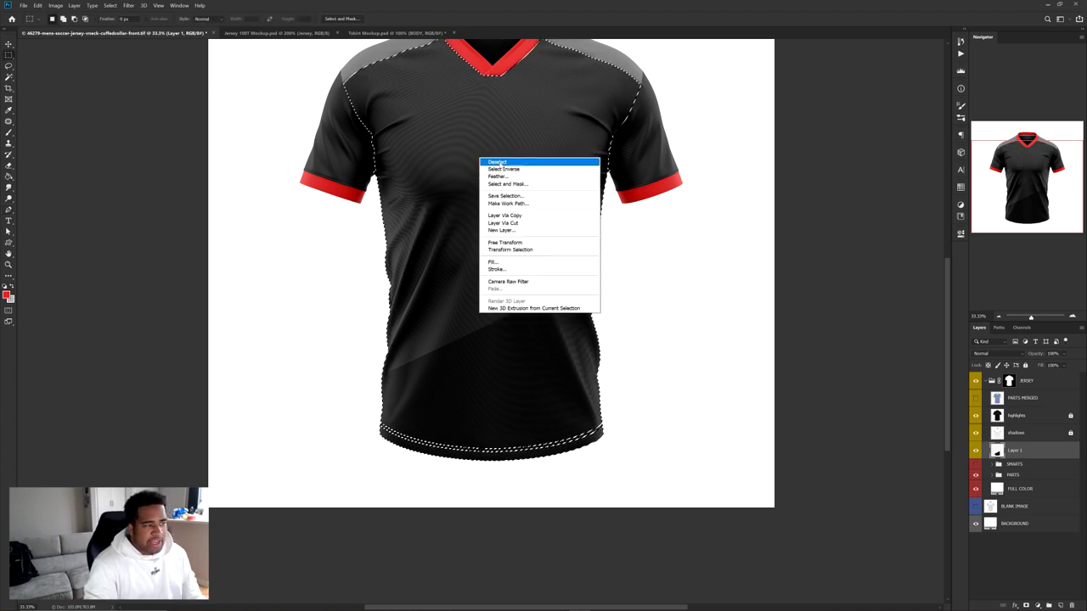
pyautogui.click(505, 162)
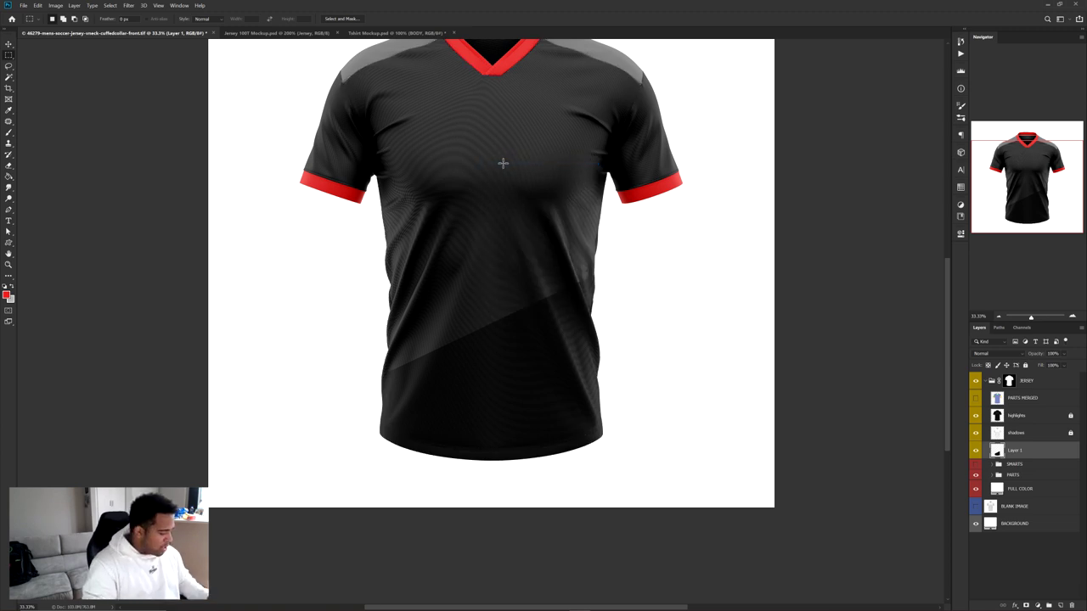
pyautogui.hotkey('ctrl', 'z')
# Clear the selection around the jersey's front panel and bring the whole jersey back into view
pyautogui.press('p')
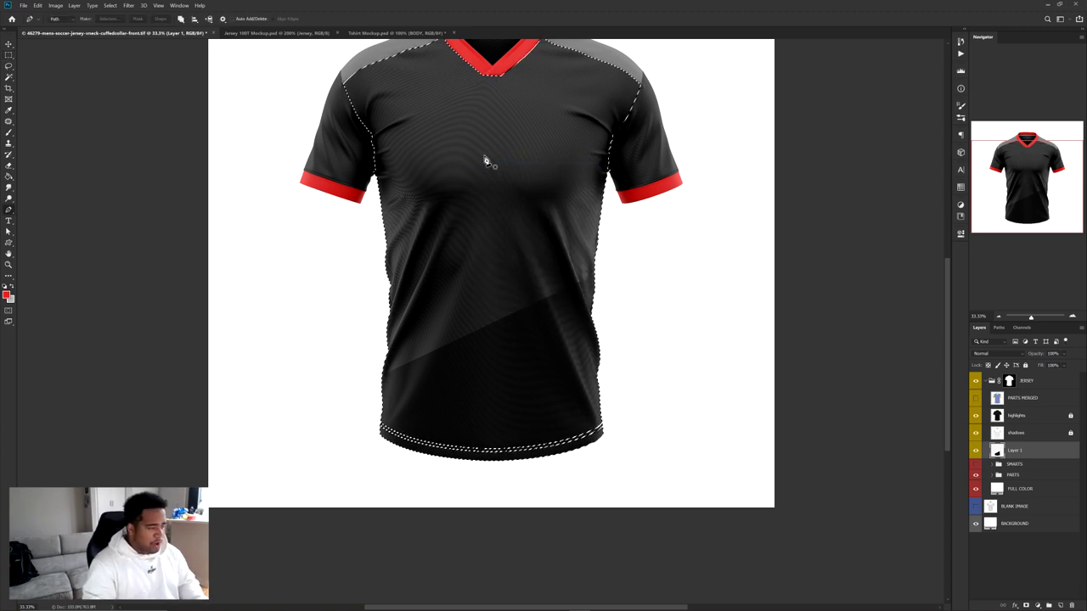
pyautogui.rightClick(485, 157)
pyautogui.click(460, 174)
pyautogui.press('m')
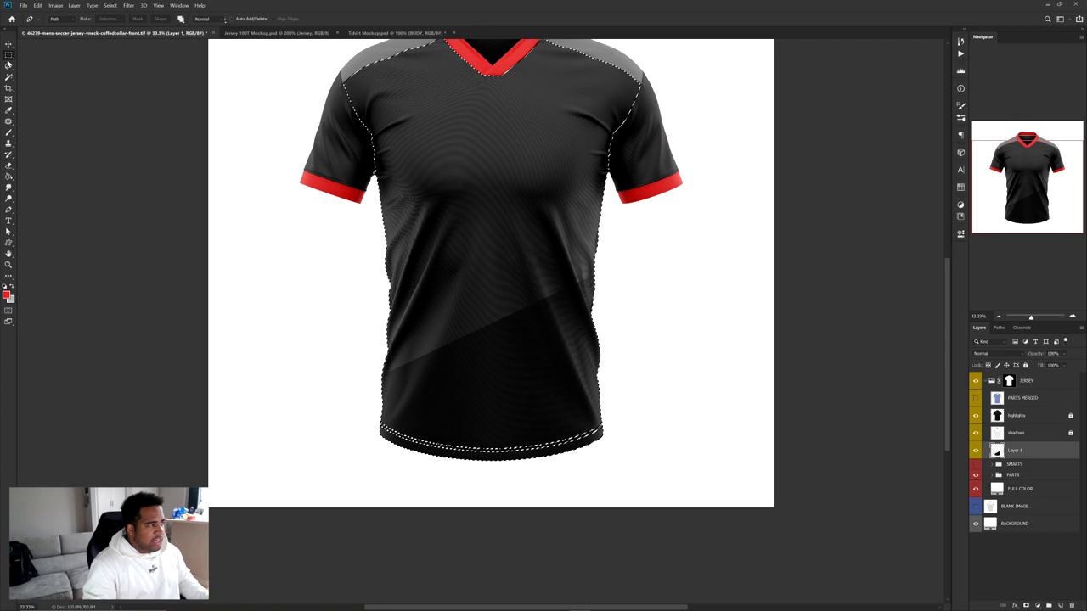
pyautogui.rightClick(513, 187)
pyautogui.click(524, 193)
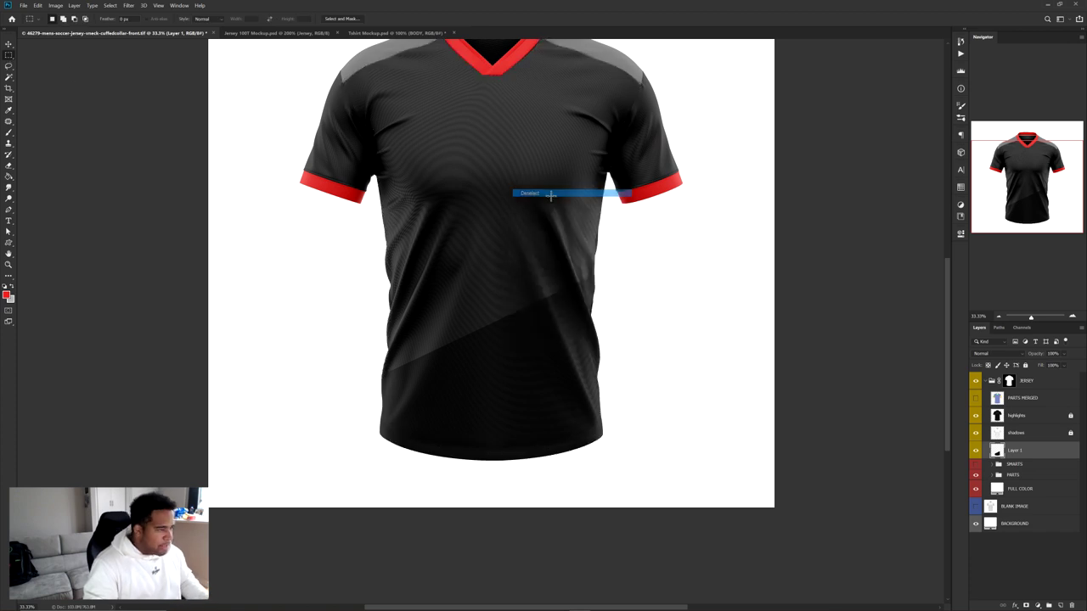
pyautogui.press('v')
pyautogui.hotkey('ctrl', '-')
pyautogui.hotkey('ctrl', '-')
pyautogui.hotkey('ctrl', '+')
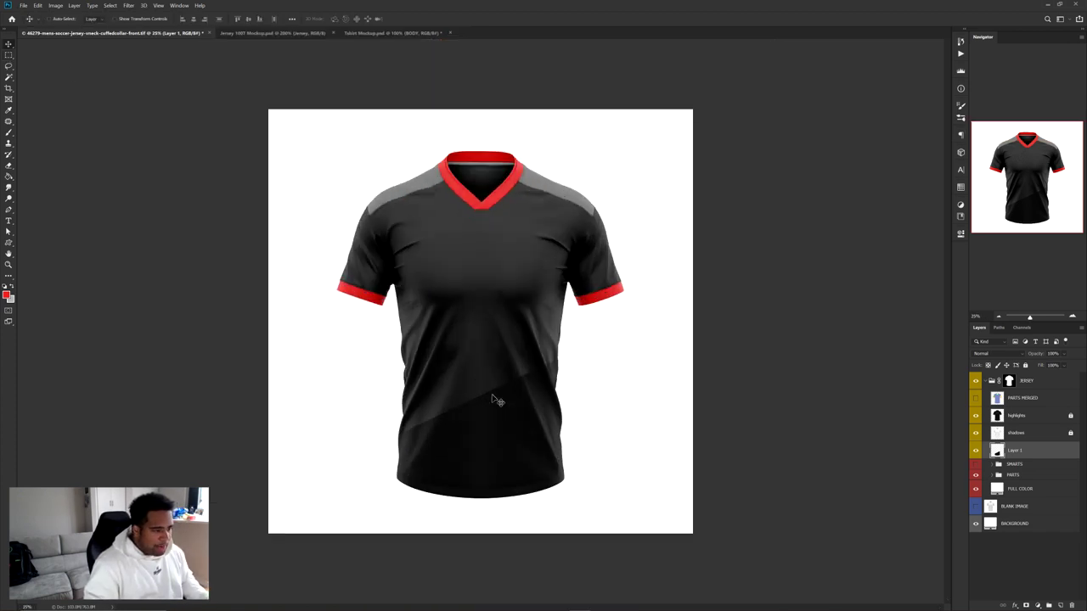
# Set the FRONT layer's fill colour to 2a2929
pyautogui.click(476, 316)
pyautogui.doubleClick(1004, 592)
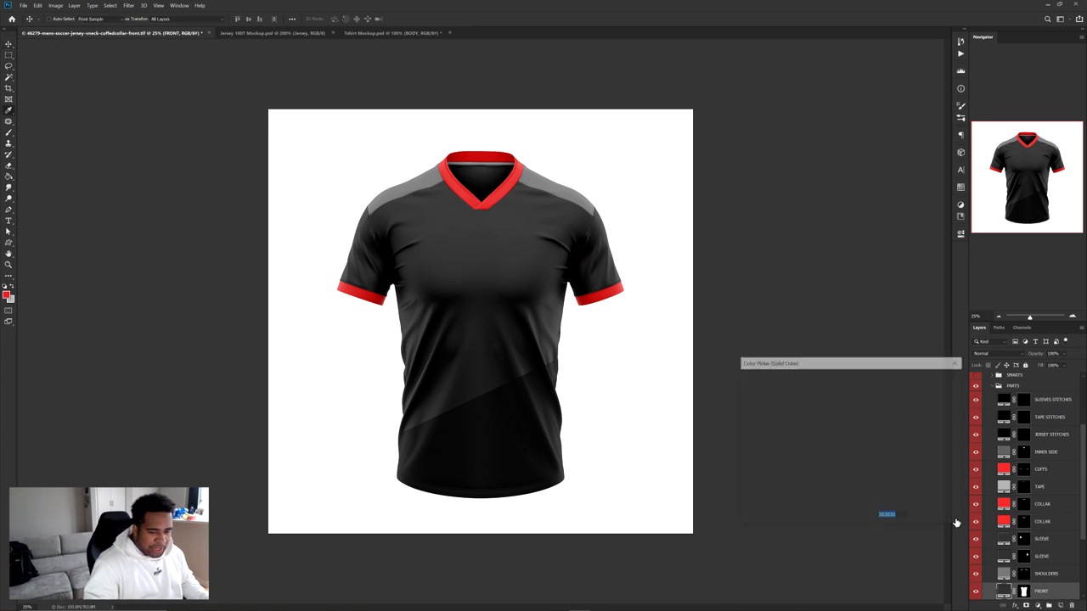
pyautogui.click(742, 470)
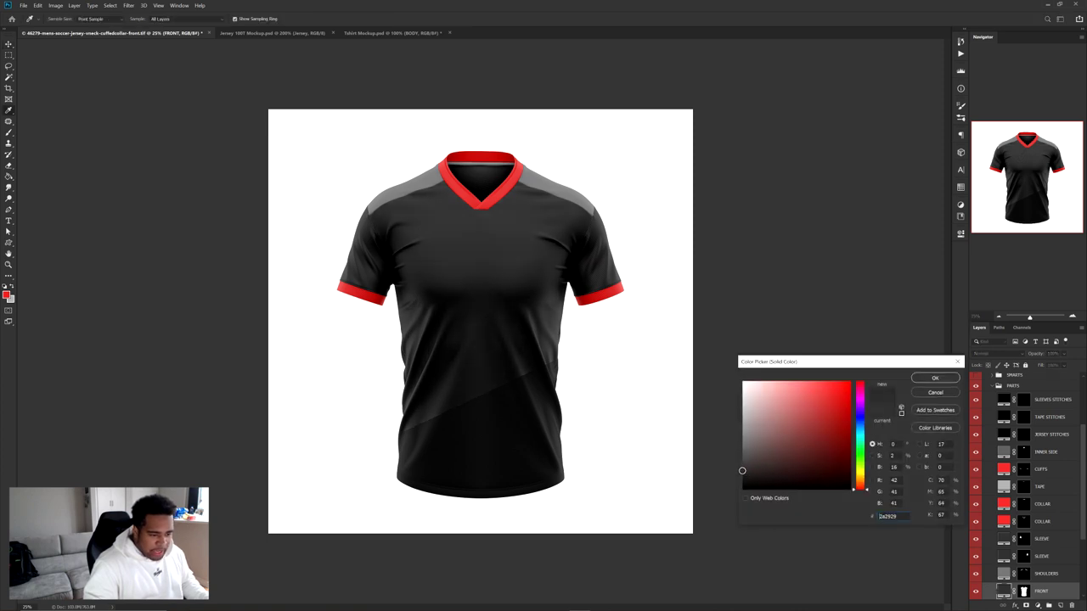
pyautogui.click(934, 379)
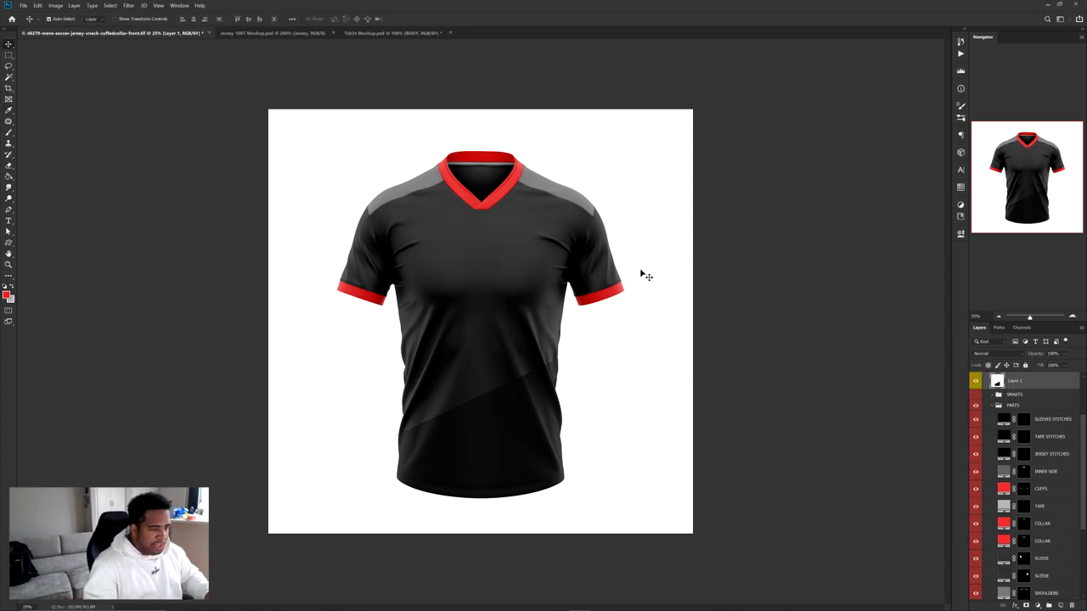
# Raise Layer 1's lightness to +22 with Hue/Saturation and place a duplicate of it above the shadows layer
pyautogui.hotkey('ctrl', 'u')
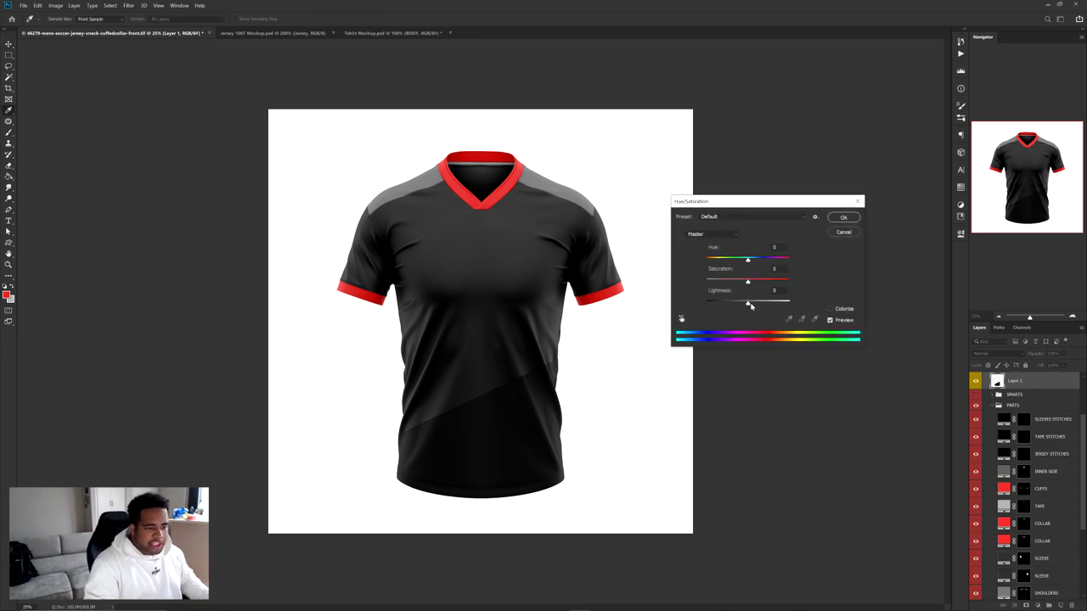
pyautogui.moveTo(752, 305); pyautogui.dragTo(757, 305)
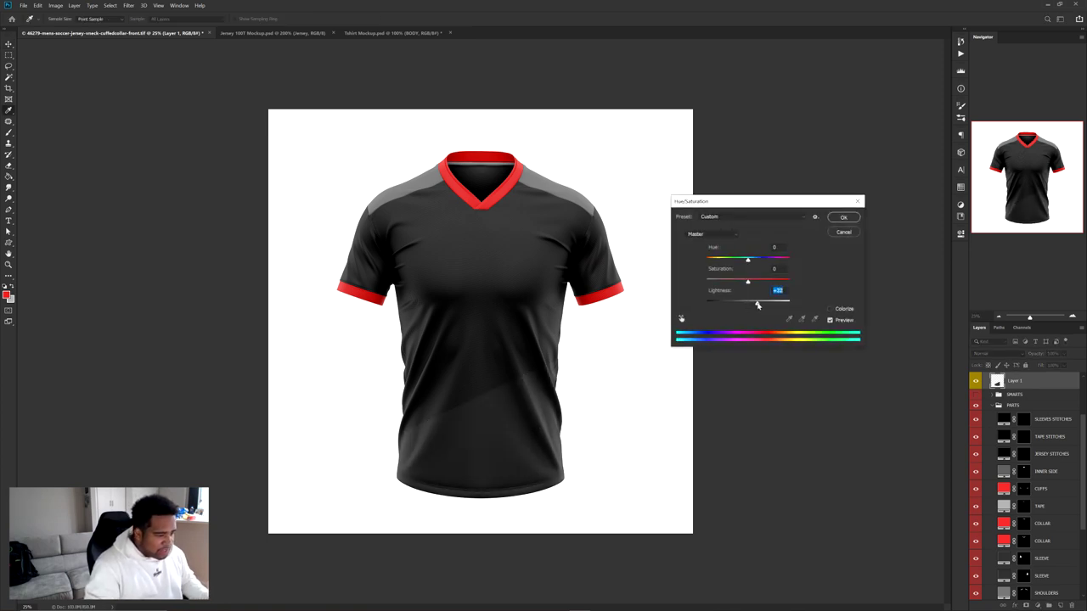
pyautogui.press('Return')
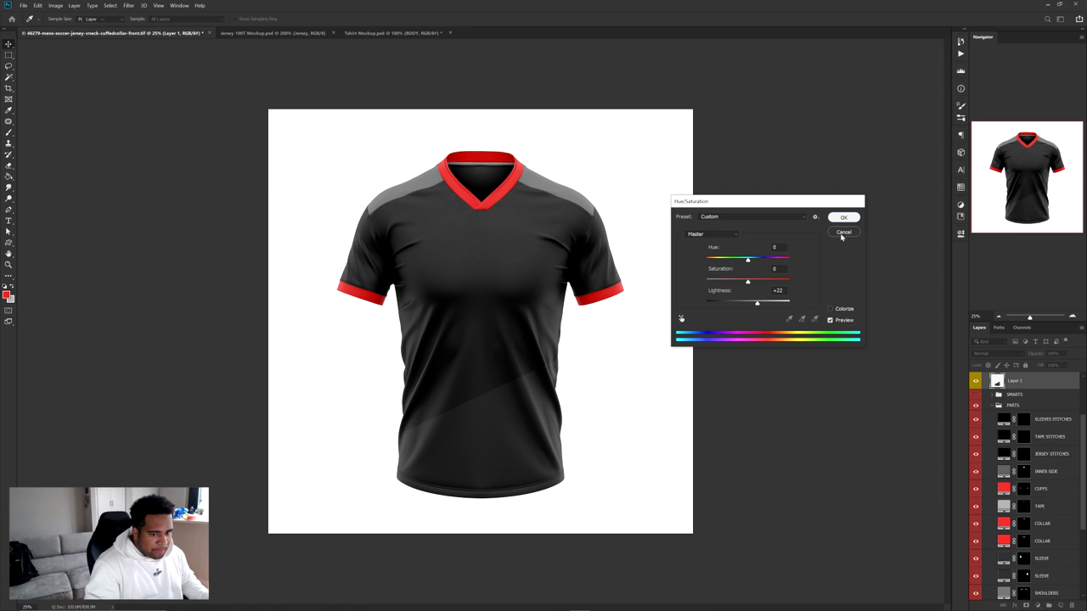
pyautogui.moveTo(1042, 383); pyautogui.dragTo(1040, 378)
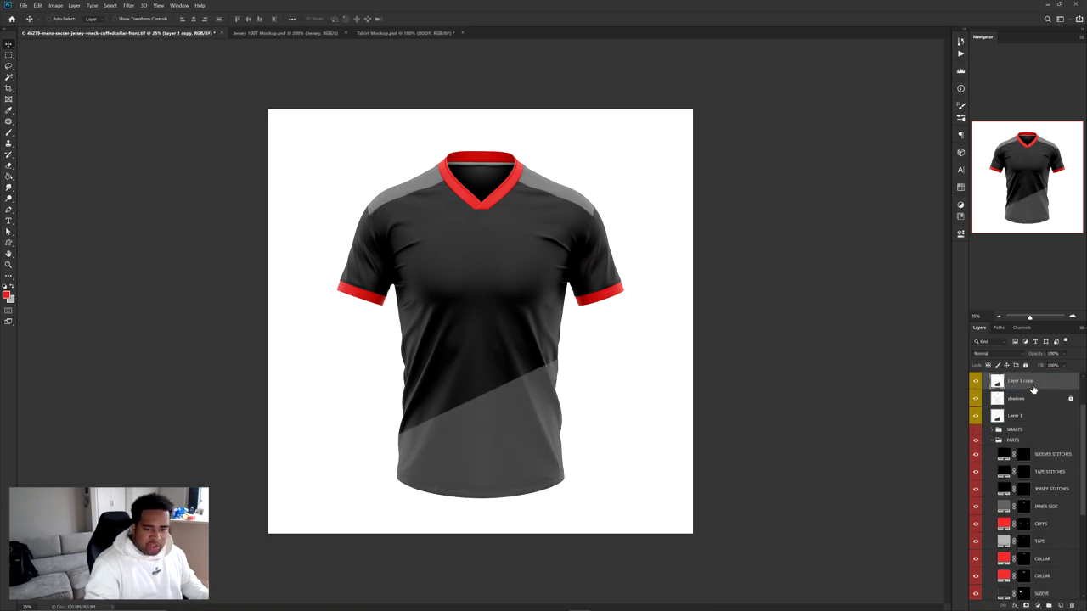
# Undo the Layer 1 duplicate above the shadows layer and place a duplicate of Layer 1 directly beneath the original
pyautogui.hotkey('ctrl', 'z')
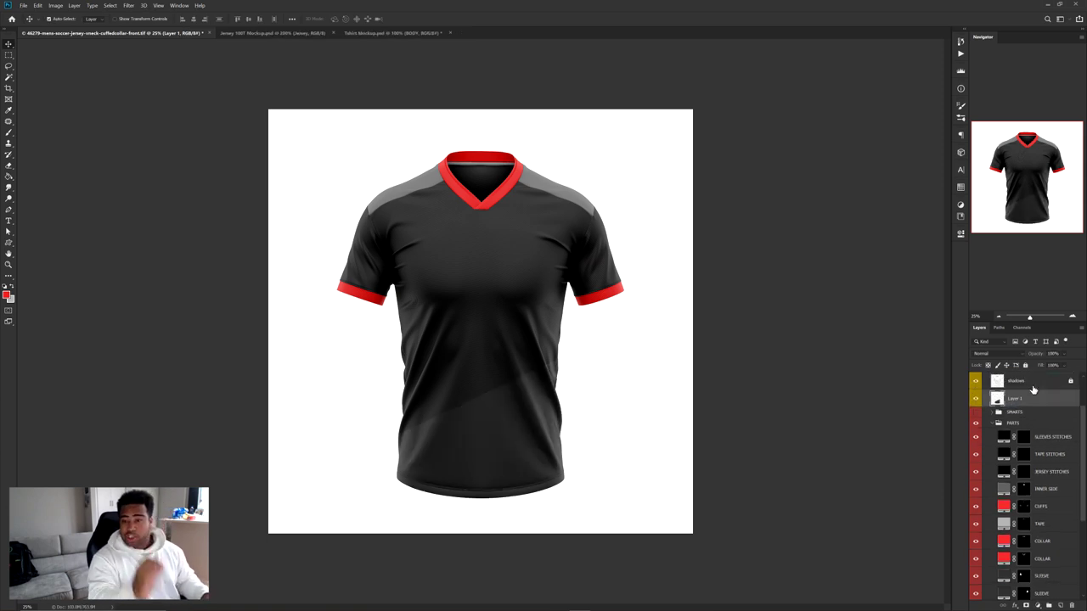
pyautogui.hotkey('ctrl', 'j')
pyautogui.hotkey('ctrl', 'e')
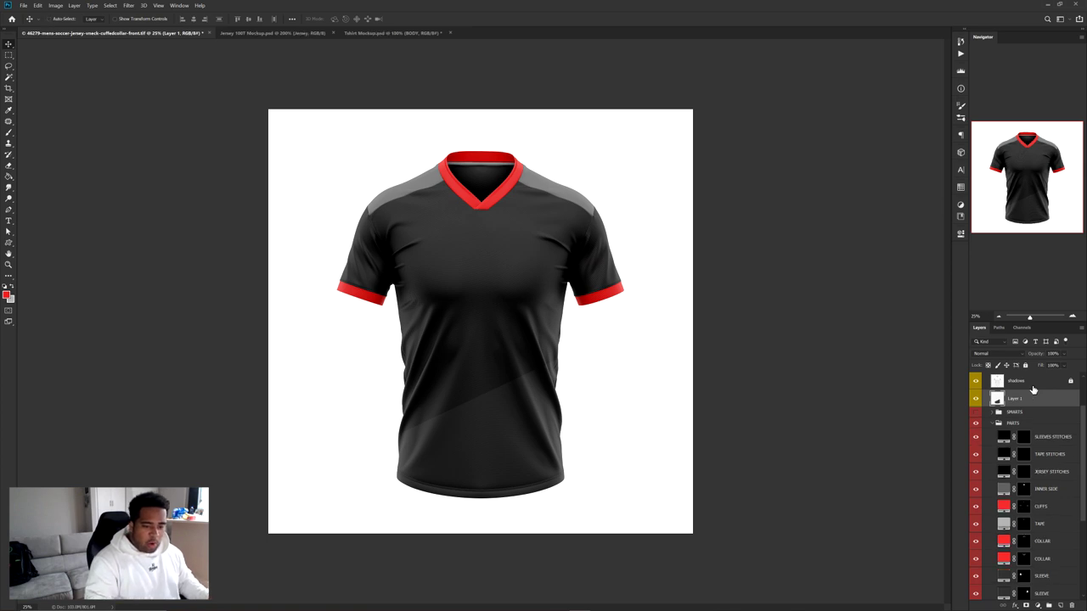
pyautogui.moveTo(1023, 399); pyautogui.dragTo(1038, 409)
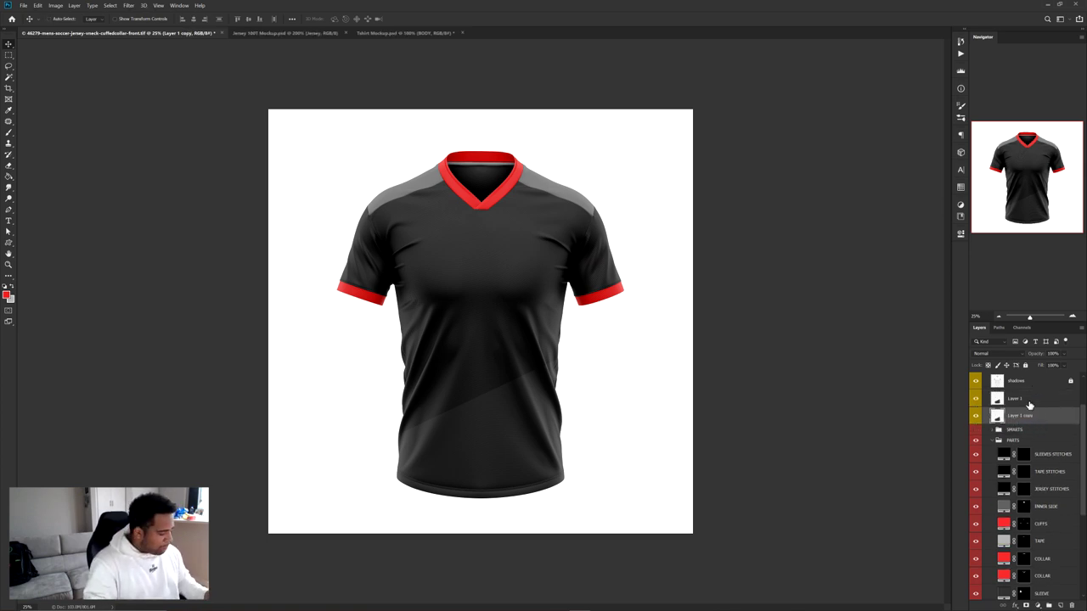
# Enlarge Layer 1 copy with Free Transform so it extends past Layer 1's diagonal edge, and darken it with Hue/Saturation
pyautogui.hotkey('ctrl', 't')
pyautogui.moveTo(562, 427); pyautogui.dragTo(611, 427)
pyautogui.press('Return')
pyautogui.hotkey('ctrl', 'u')
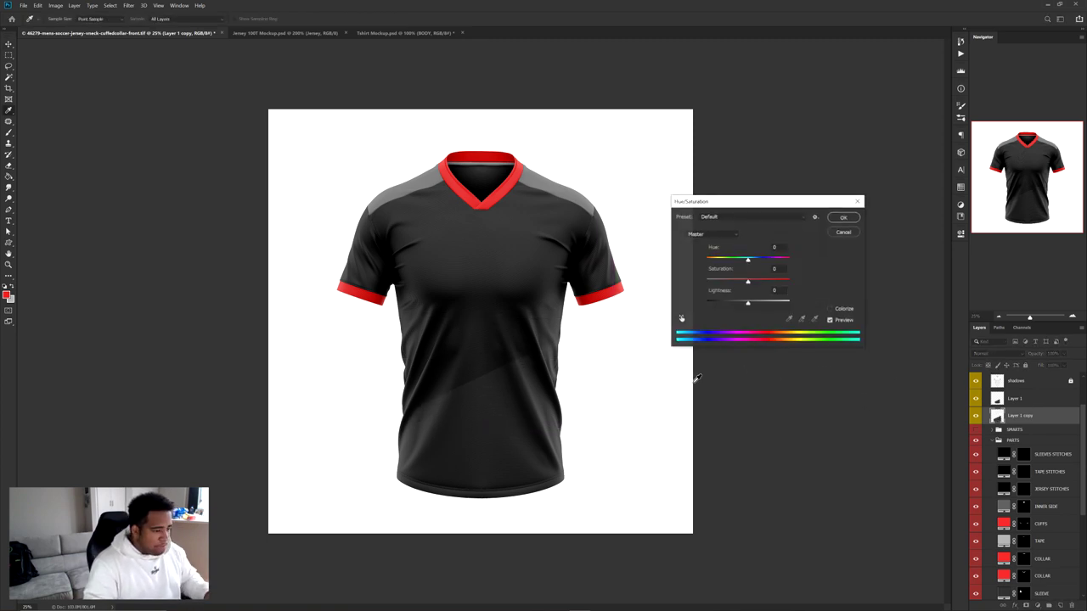
pyautogui.moveTo(719, 305); pyautogui.dragTo(637, 301)
pyautogui.click(842, 218)
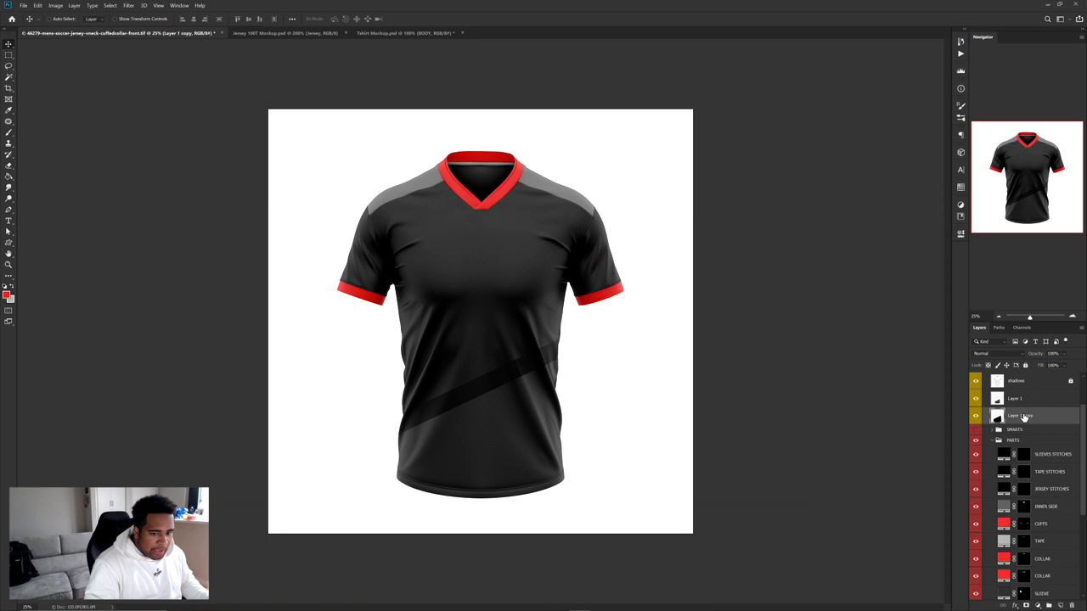
# Duplicate Layer 1 copy beneath itself, enlarge the duplicate into a wider diagonal band and raise its lightness to +27 with Hue/Saturation
pyautogui.hotkey('ctrl', 'j')
pyautogui.hotkey('ctrl', 't')
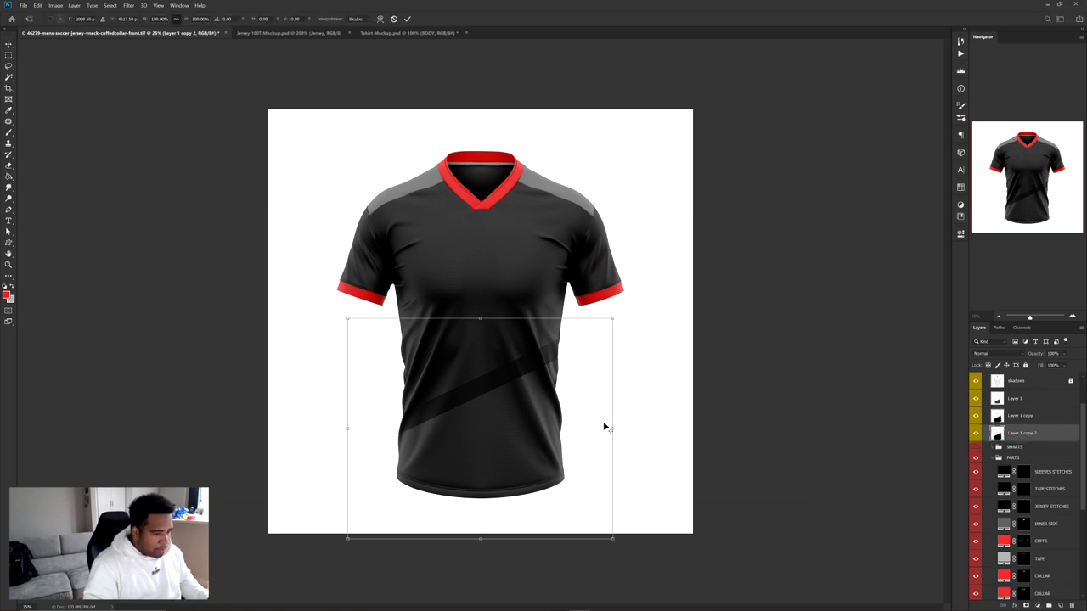
pyautogui.moveTo(614, 428); pyautogui.dragTo(746, 429)
pyautogui.press('Return')
pyautogui.hotkey('ctrl', 'u')
pyautogui.moveTo(748, 303); pyautogui.dragTo(760, 308)
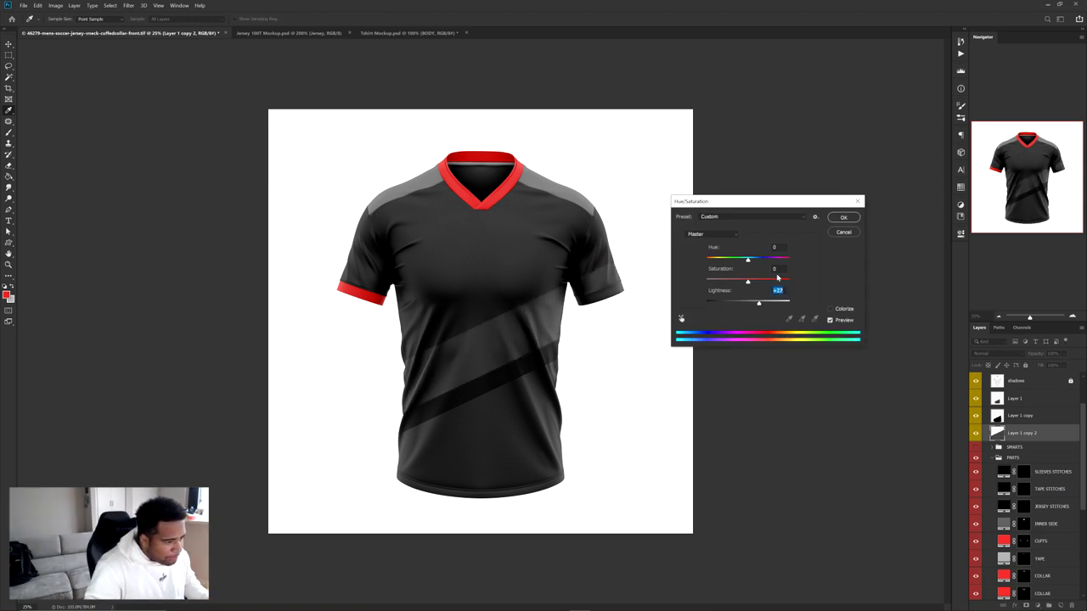
pyautogui.click(839, 217)
# Try to erase the part of Layer 1 copy 2 that covers the sleeve and its cuff
pyautogui.press('b')
pyautogui.scroll(1, 598, 294)
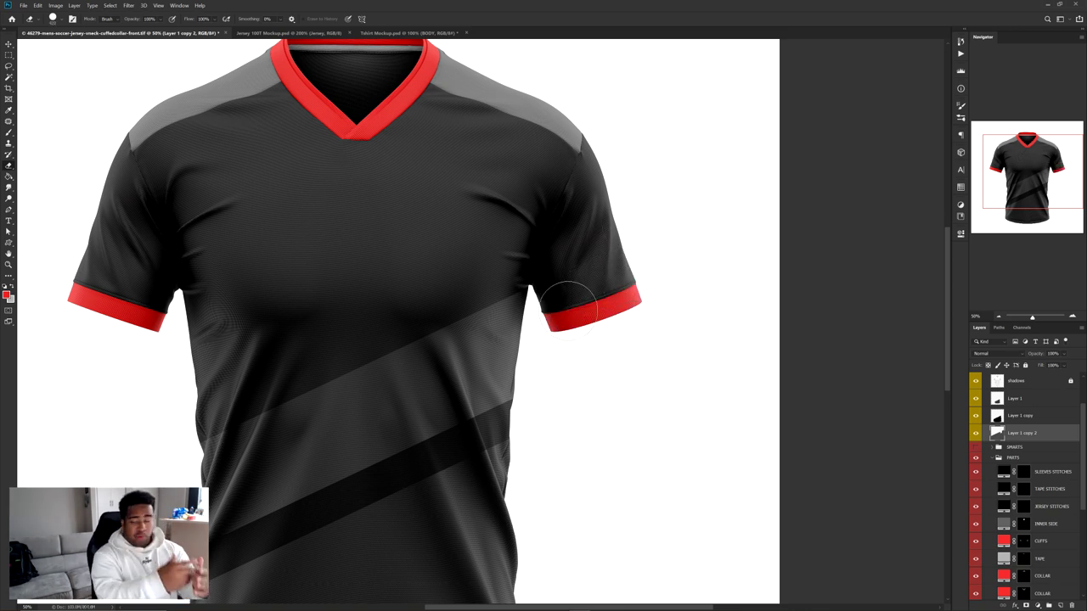
pyautogui.moveTo(628, 280); pyautogui.dragTo(583, 311)
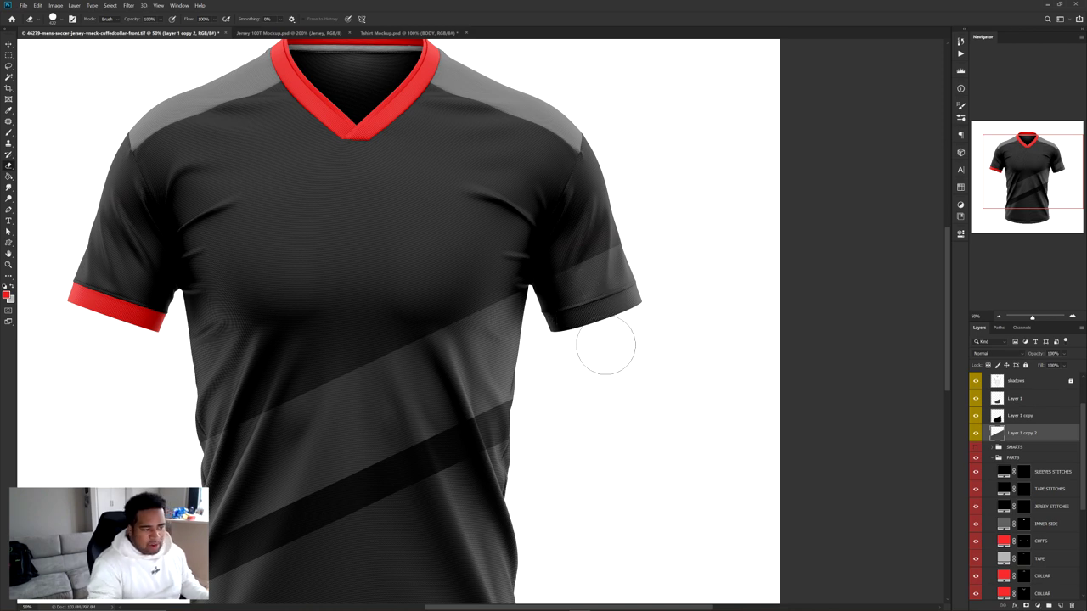
pyautogui.scroll(-1, 604, 345)
pyautogui.scroll(1, 1022, 434)
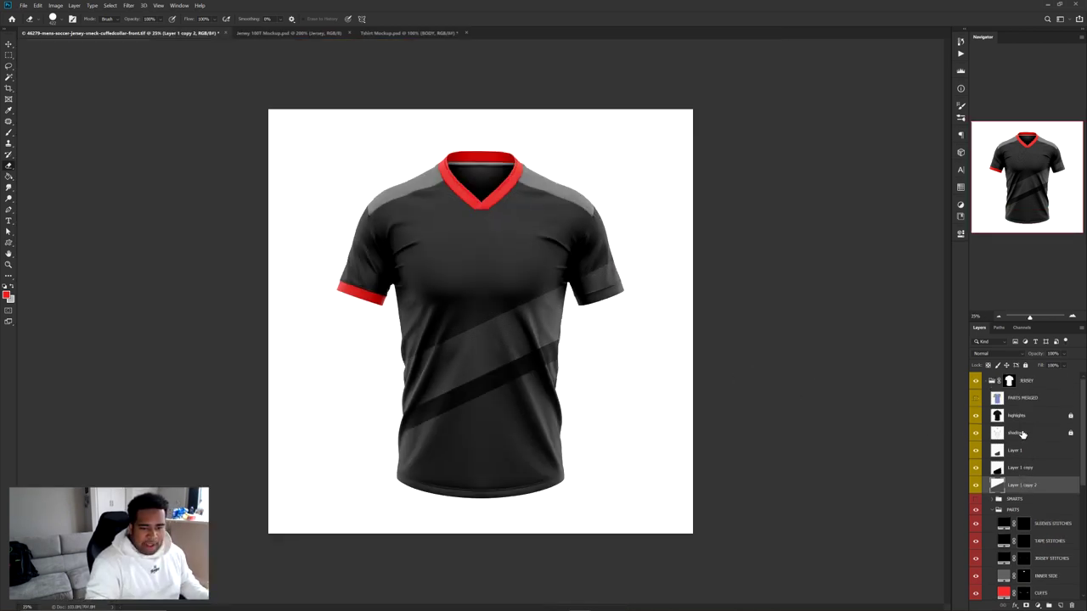
# Select the jersey's front panel with the Magic Wand on the PARTS MERGED layer and hide that layer again
pyautogui.click(976, 398)
pyautogui.click(1019, 398)
pyautogui.press('w')
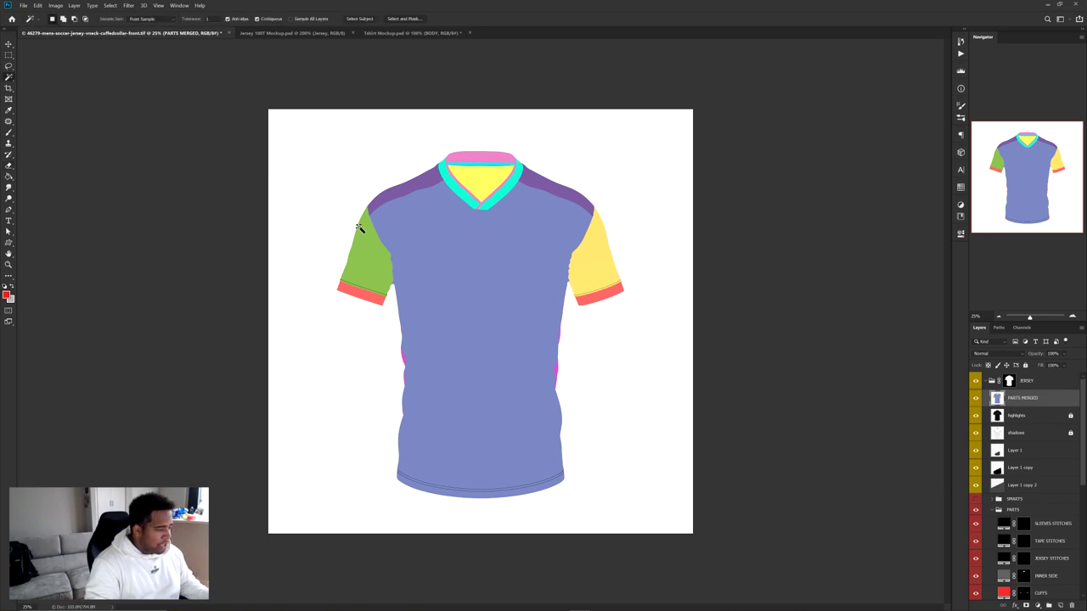
pyautogui.click(464, 251)
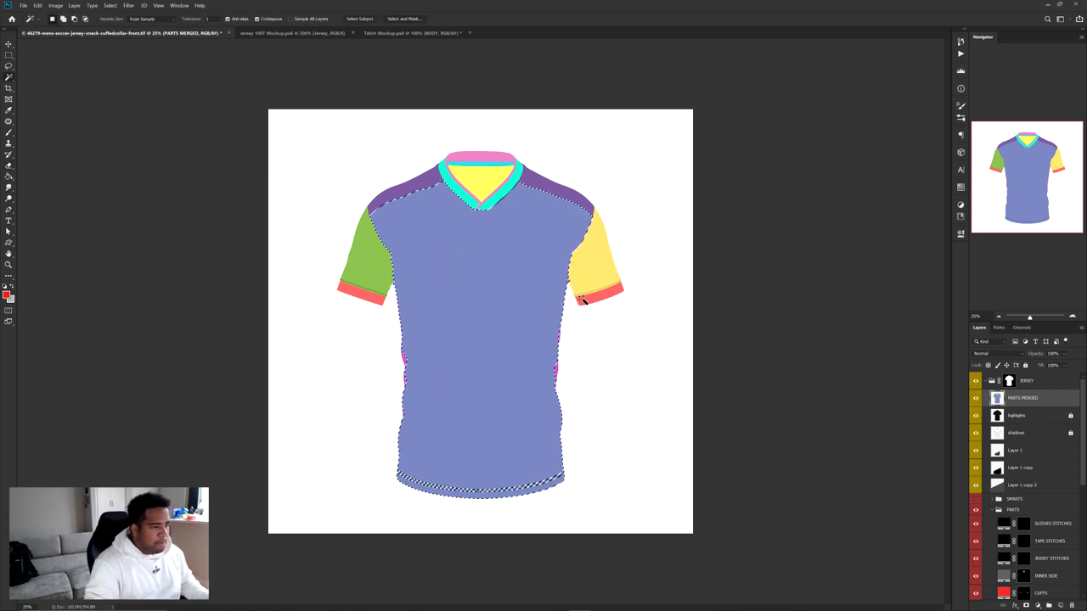
pyautogui.click(975, 397)
# Delete everything on Layer 1 copy 2 outside the front panel selection, using the inverse selection, and deselect
pyautogui.click(1000, 485)
pyautogui.click(975, 484)
pyautogui.click(975, 485)
pyautogui.scroll(3, 595, 315)
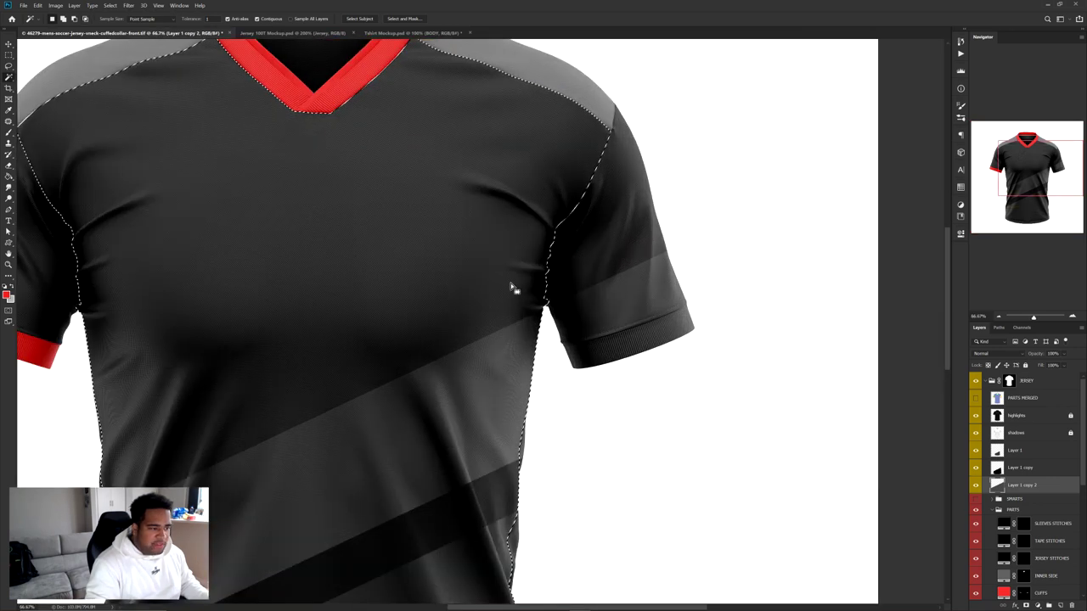
pyautogui.rightClick(512, 285)
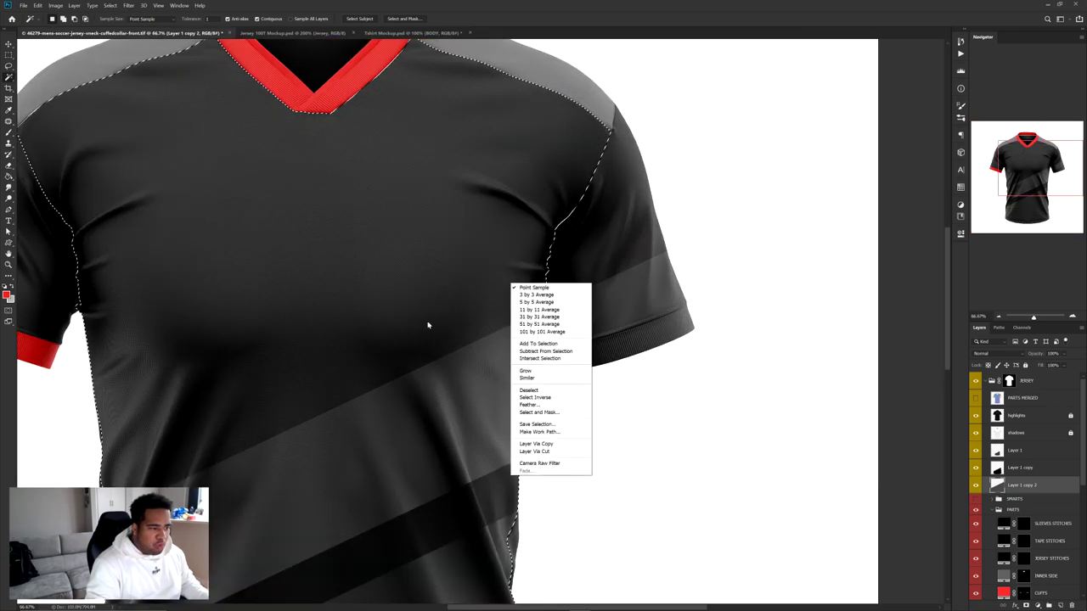
pyautogui.click(551, 397)
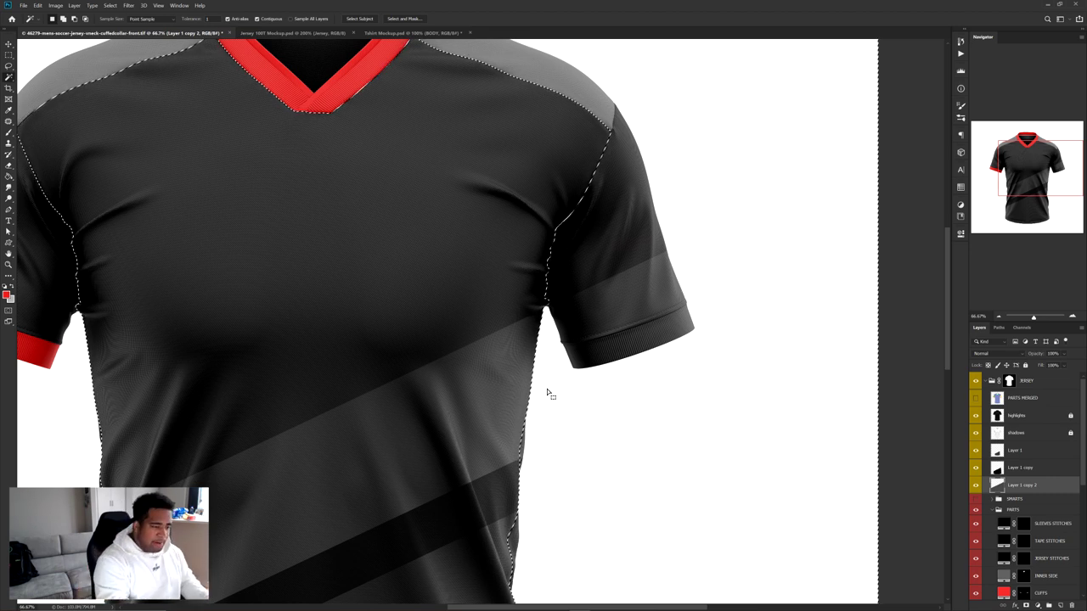
pyautogui.press('Delete')
pyautogui.hotkey('ctrl', 'd')
pyautogui.press('v')
pyautogui.hotkey('ctrl', '0')
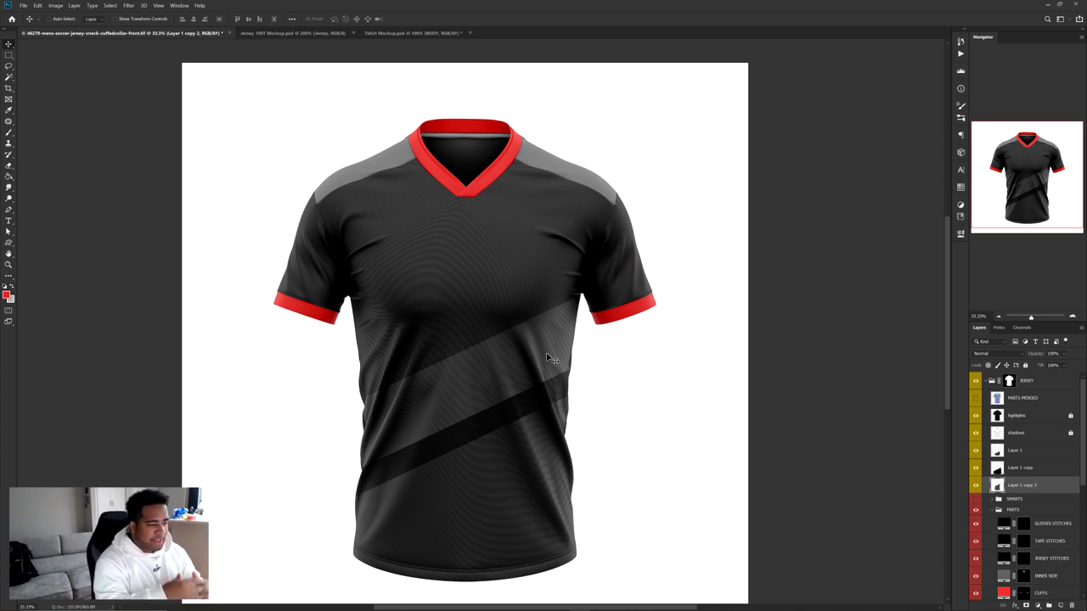
# Check the stripes in the Jersey 100T mockup, then duplicate Layer 1 copy 2 beneath itself and enlarge the duplicate slightly
pyautogui.click(296, 33)
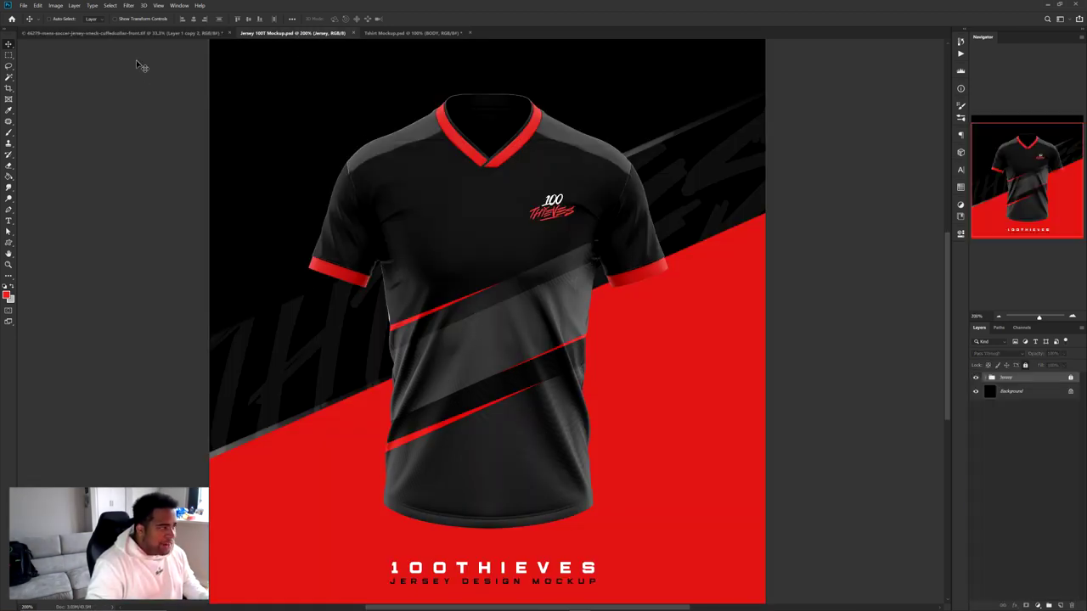
pyautogui.click(127, 32)
pyautogui.scroll(1, 578, 340)
pyautogui.click(1029, 384)
pyautogui.hotkey('ctrl', 'j')
pyautogui.hotkey('ctrl', 't')
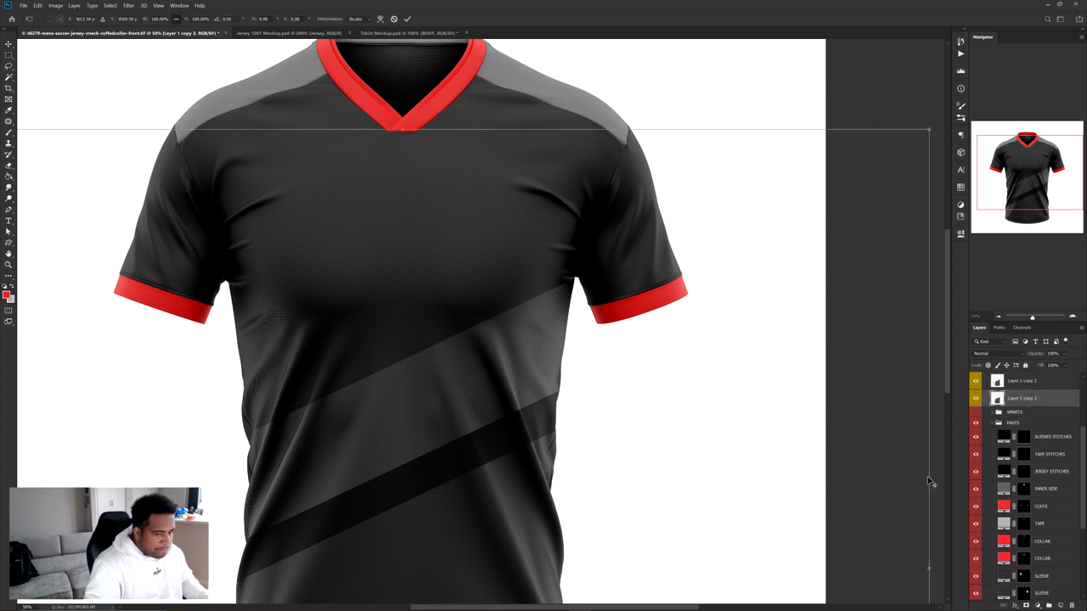
pyautogui.moveTo(934, 568); pyautogui.dragTo(950, 558)
pyautogui.press('Return')
pyautogui.press('Return')
# Lower the lightness of Layer 1 copy 3 with Hue/Saturation to form a dark band above the lighter stripe
pyautogui.hotkey('ctrl', 'u')
pyautogui.moveTo(747, 302); pyautogui.dragTo(728, 304)
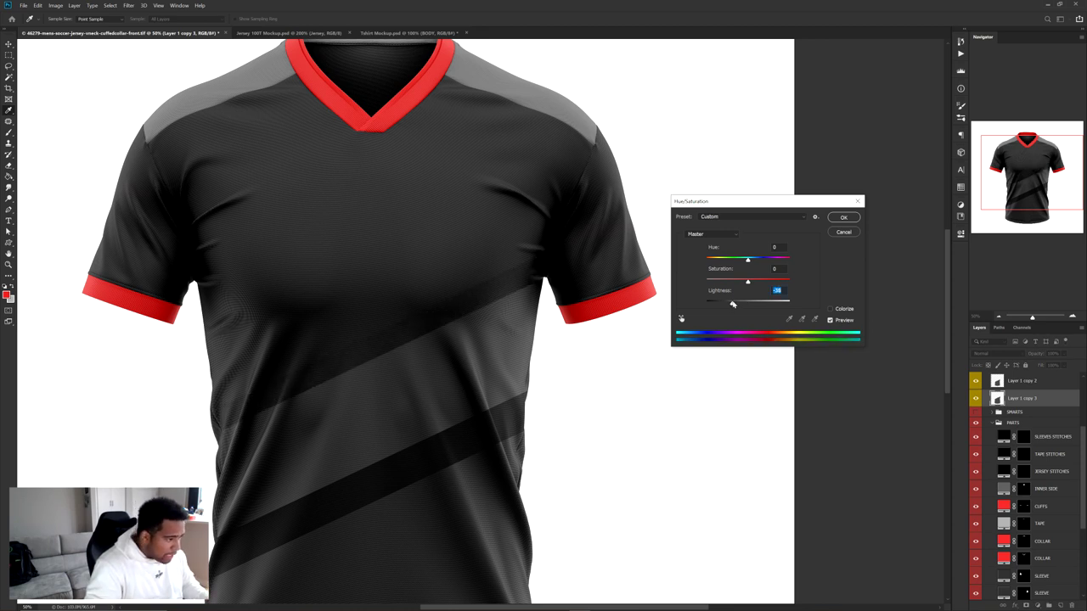
pyautogui.click(833, 219)
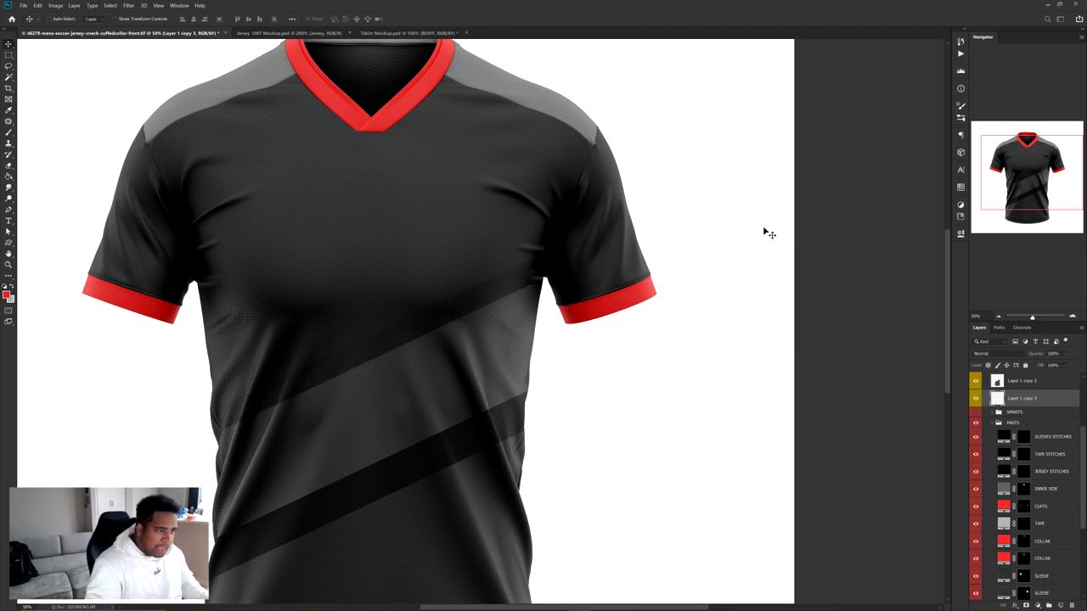
pyautogui.press('e')
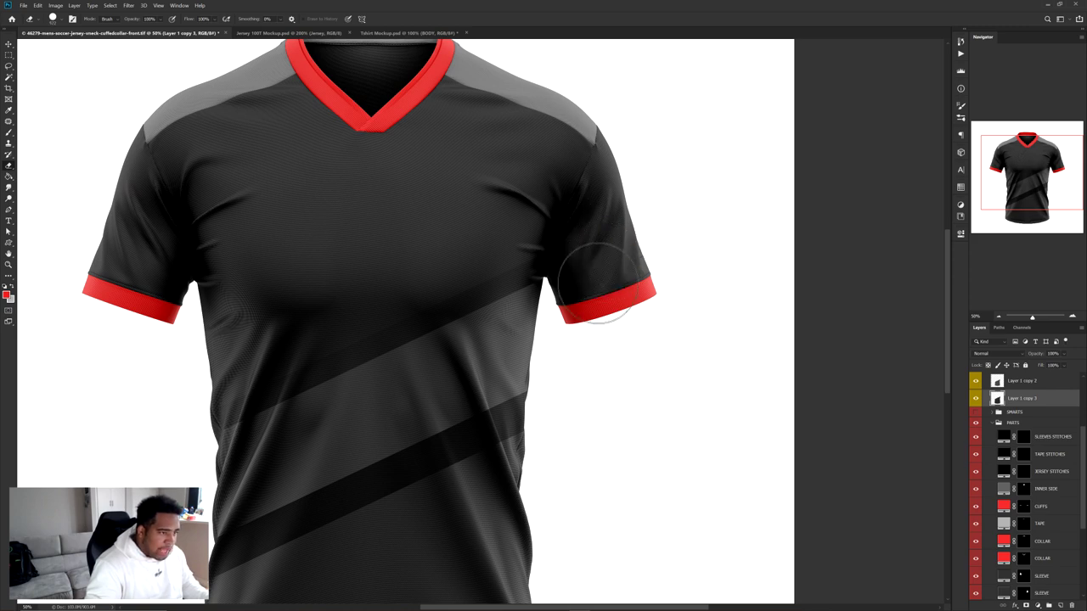
pyautogui.scroll(4, 168, 441)
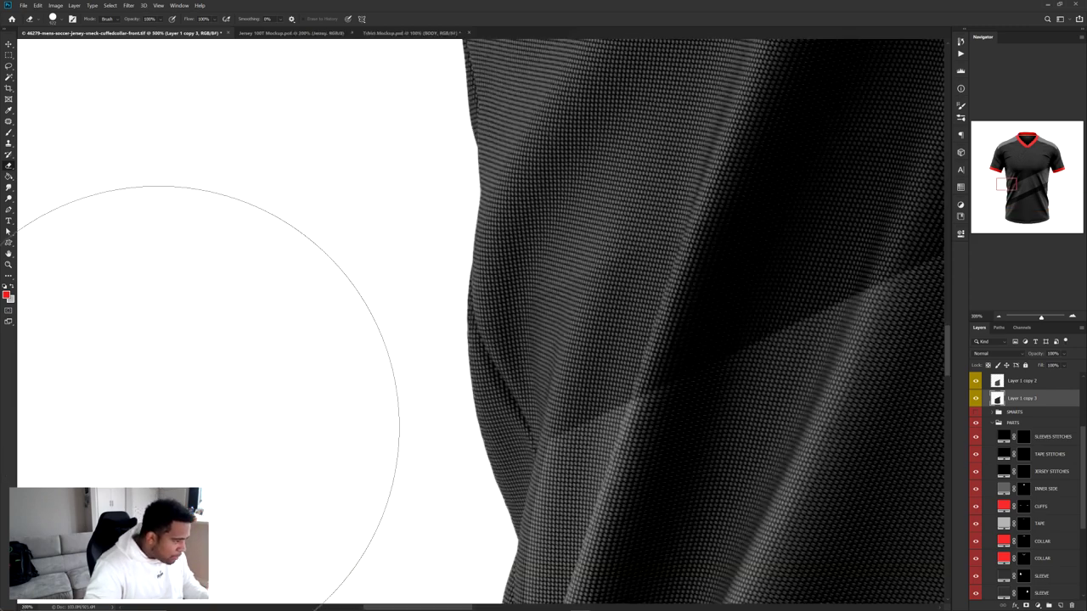
pyautogui.scroll(-6, 349, 429)
pyautogui.press('b')
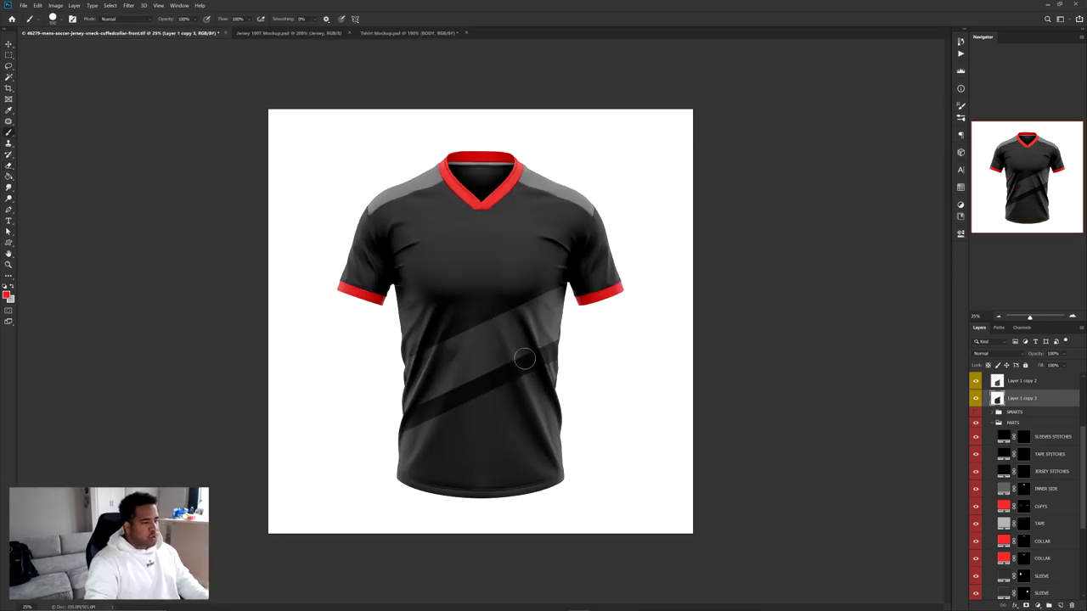
pyautogui.press('v')
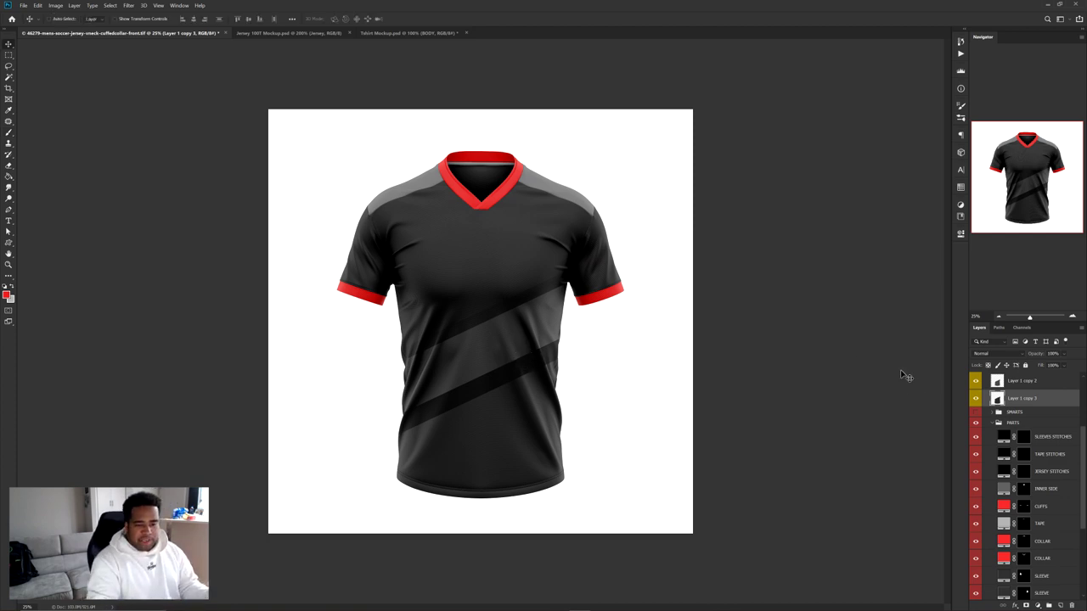
# Add a new layer above Layer 1 and draw a thin pointed Pen path along the upper dark band's top edge
pyautogui.scroll(5, 1041, 469)
pyautogui.click(1025, 453)
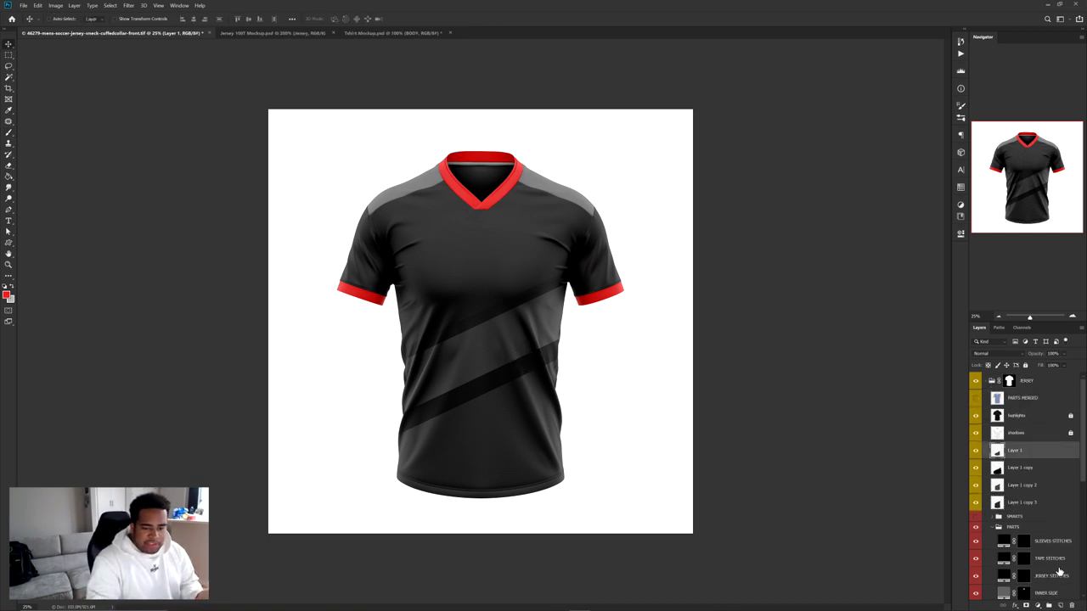
pyautogui.click(1060, 605)
pyautogui.press('p')
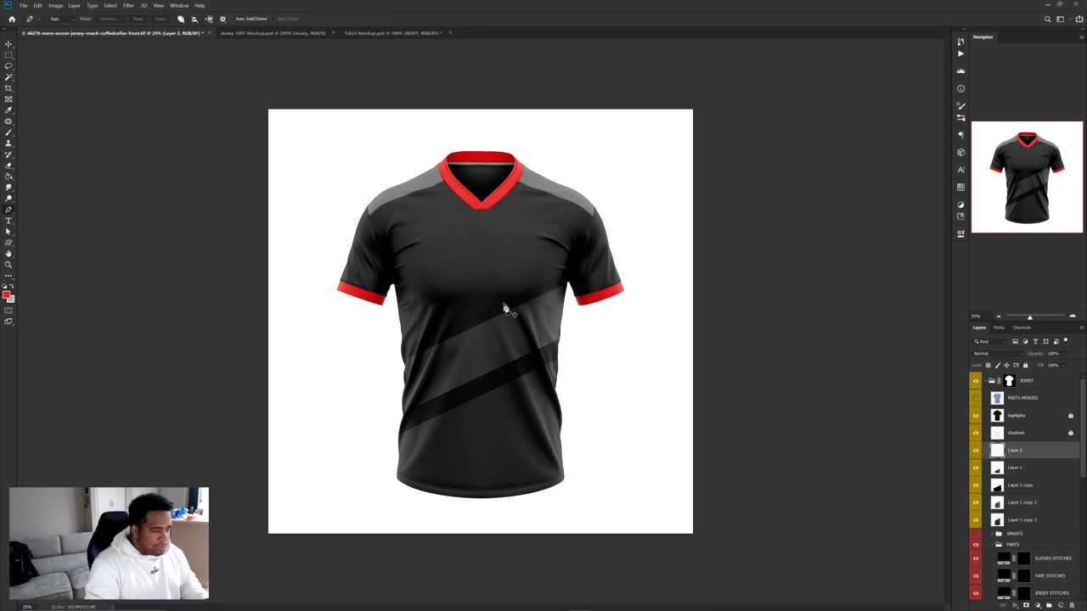
pyautogui.scroll(4, 564, 278)
pyautogui.moveTo(398, 344); pyautogui.dragTo(625, 217)
pyautogui.click(151, 448)
pyautogui.click(606, 235)
pyautogui.click(97, 452)
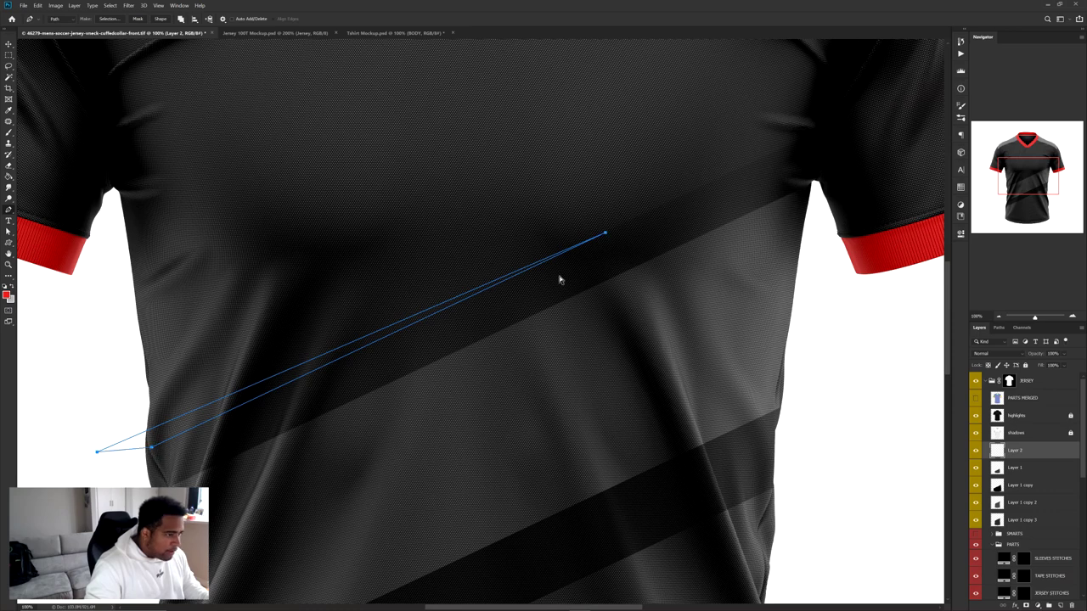
# Draw a second thin pointed path along the lower dark stripe's top edge, widening past the jersey's side
pyautogui.moveTo(556, 510); pyautogui.dragTo(483, 358)
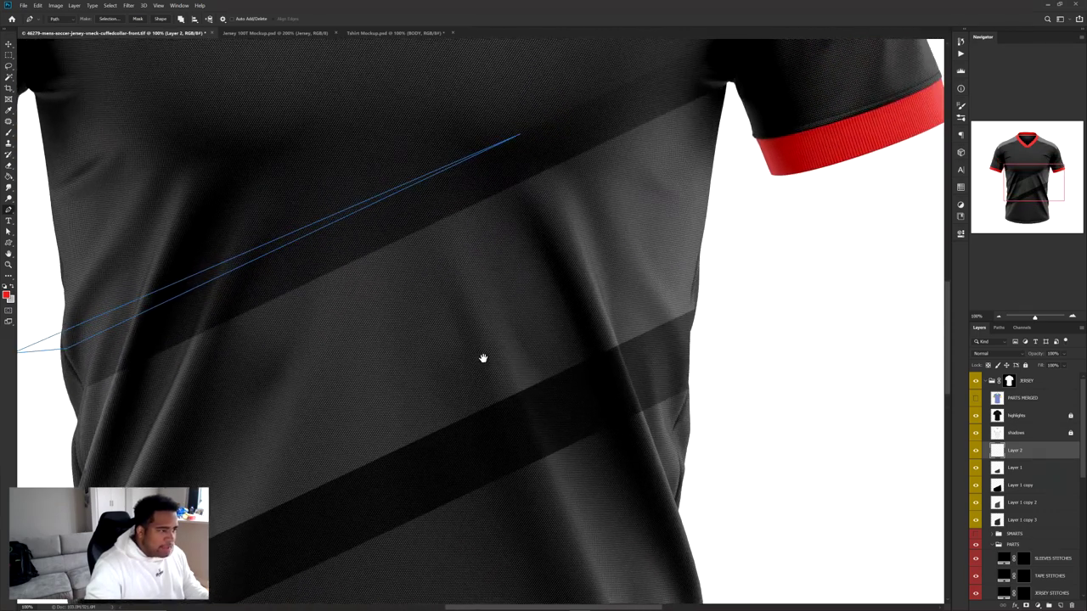
pyautogui.click(379, 459)
pyautogui.click(755, 307)
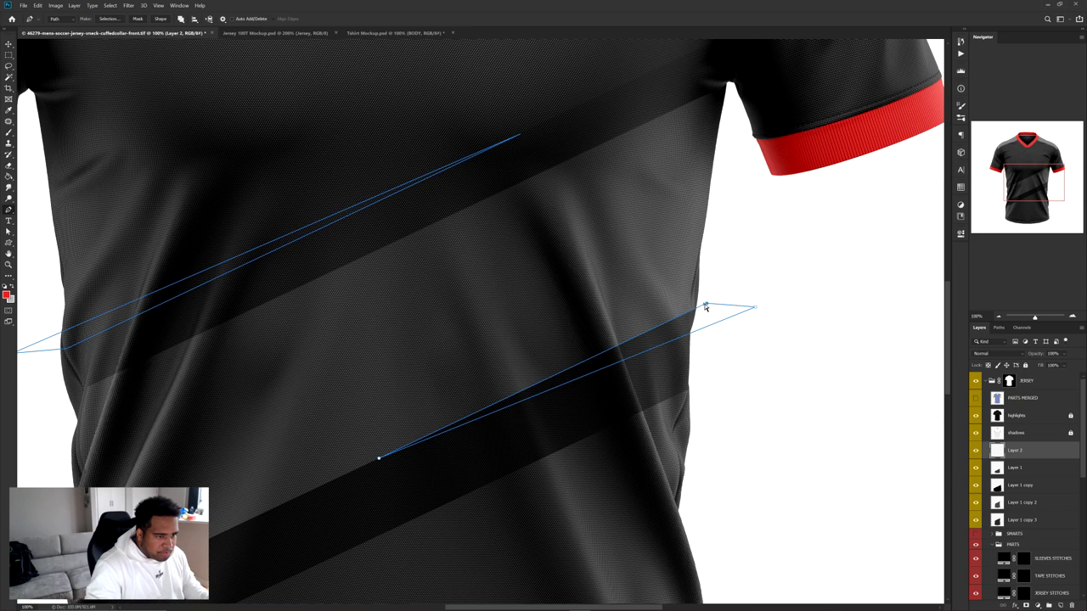
# Draw a third thin pointed path along the lower dark stripe's bottom edge, ending just outside the jersey's opposite side
pyautogui.moveTo(476, 488); pyautogui.dragTo(622, 289)
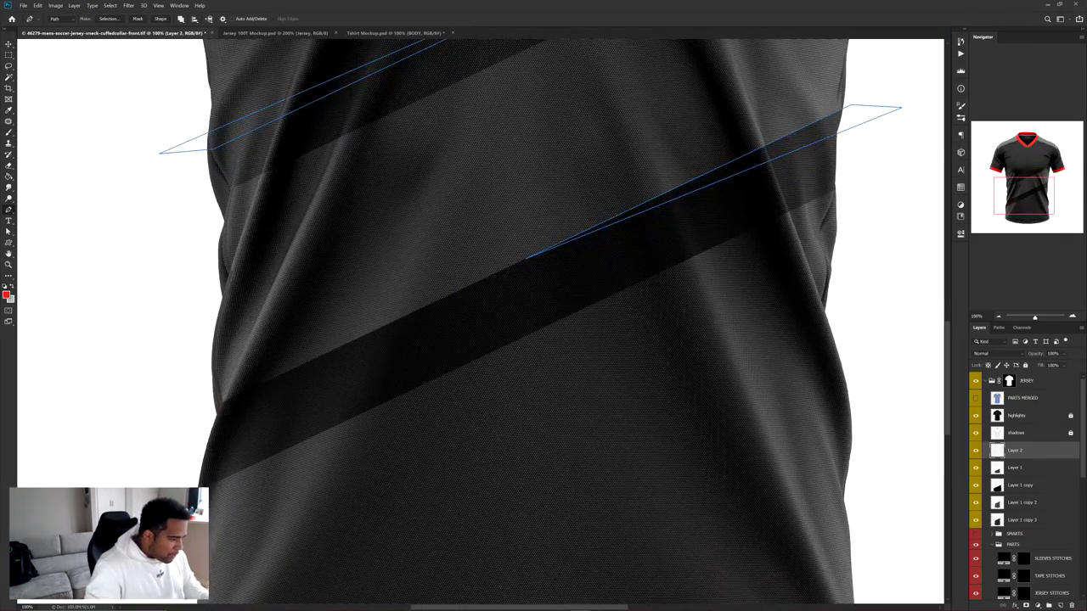
pyautogui.click(589, 308)
pyautogui.moveTo(393, 448); pyautogui.dragTo(461, 345)
pyautogui.click(252, 402)
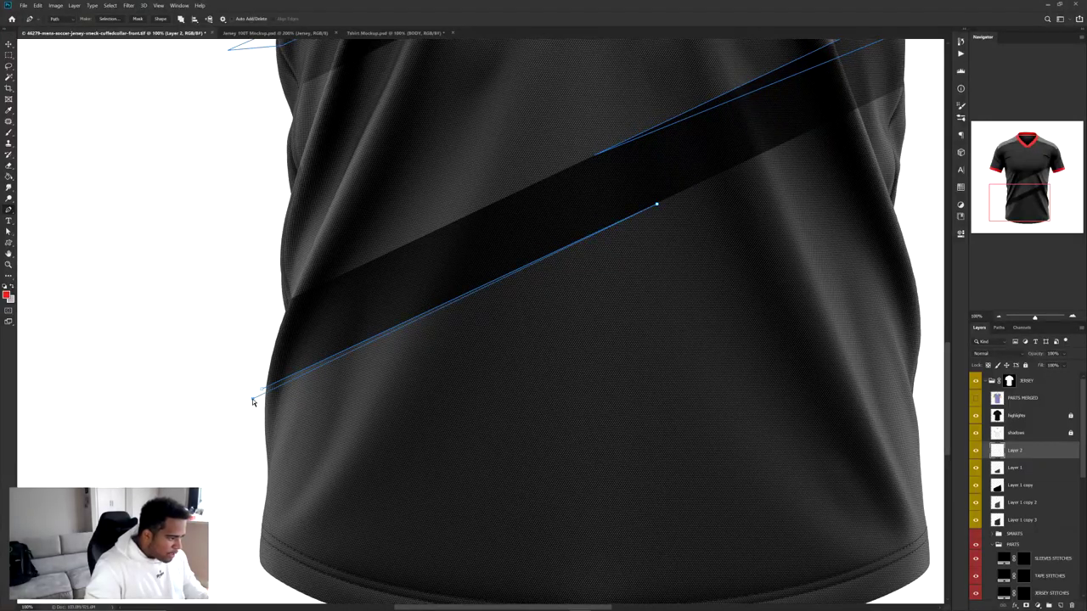
pyautogui.click(262, 390)
# Fill the three paths with the red foreground colour df1e1e at 100% opacity on the new layer and delete the paths
pyautogui.scroll(-3, 312, 346)
pyautogui.moveTo(428, 320); pyautogui.dragTo(441, 397)
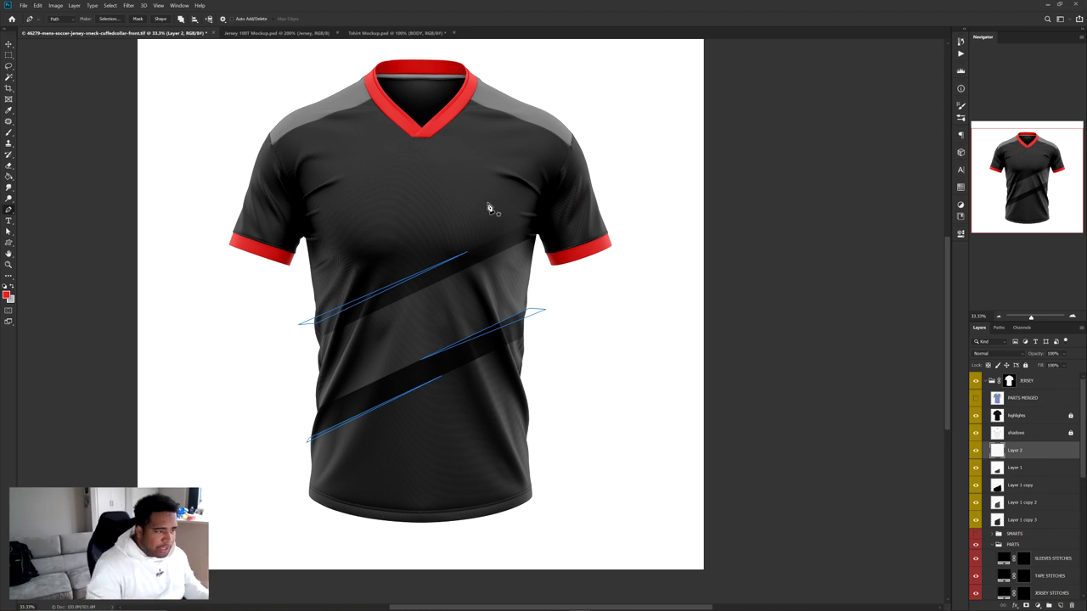
pyautogui.rightClick(489, 208)
pyautogui.click(506, 255)
pyautogui.click(420, 110)
pyautogui.click(408, 136)
pyautogui.click(7, 294)
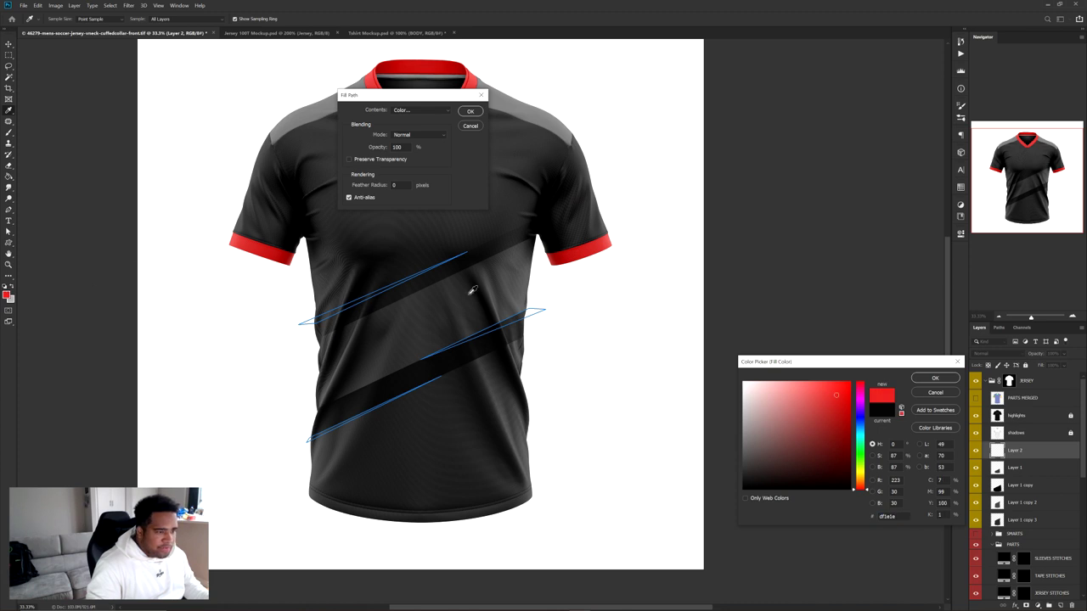
pyautogui.click(935, 380)
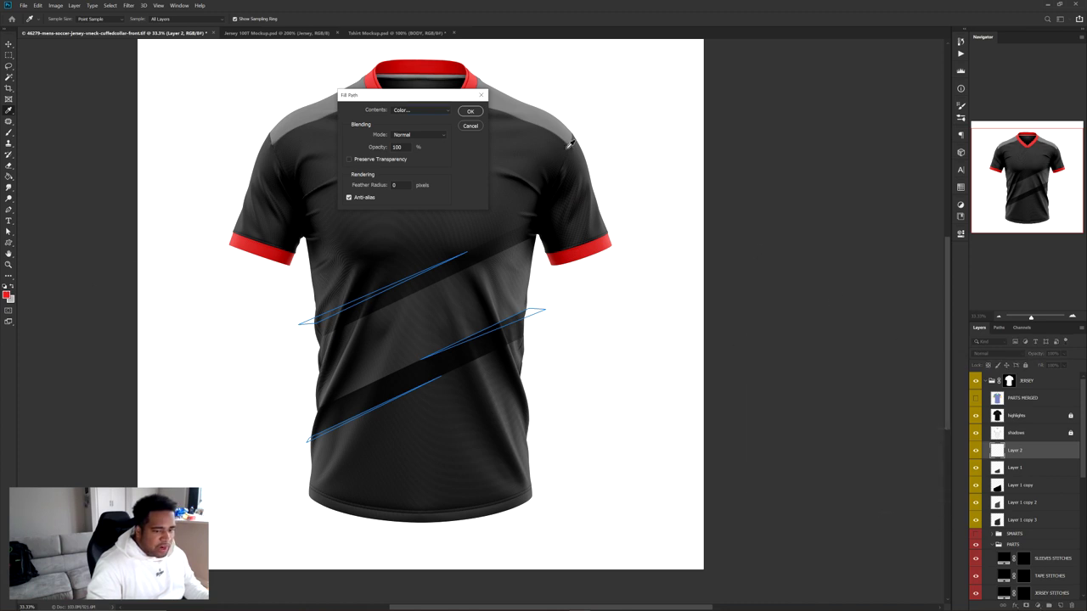
pyautogui.click(470, 111)
pyautogui.rightClick(483, 189)
pyautogui.click(505, 200)
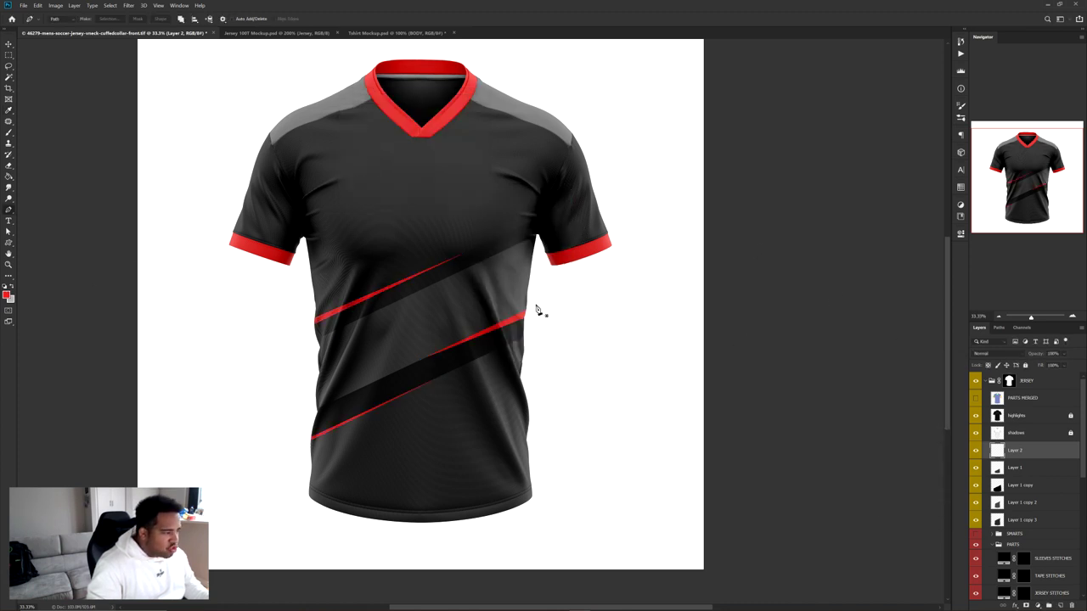
# Place the 100 Thieves logo image download (3) above Layer 2, across the front of the jersey
pyautogui.hotkey('ctrl', '-')
pyautogui.rightClick(499, 277)
pyautogui.click(636, 343)
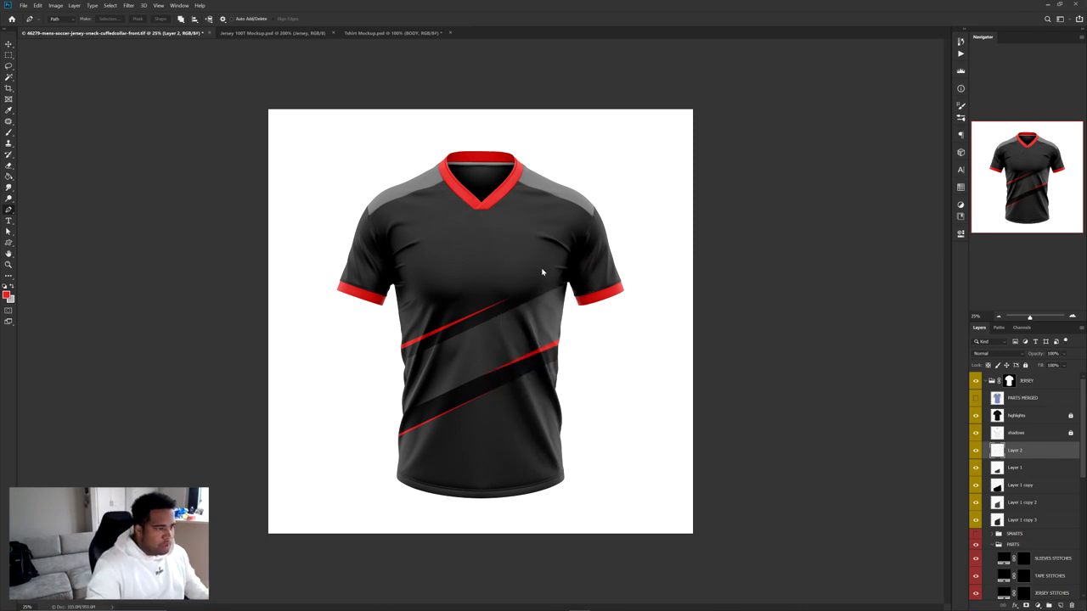
pyautogui.moveTo(691, 320); pyautogui.dragTo(584, 321)
pyautogui.press('Return')
pyautogui.press('p')
pyautogui.scroll(5, 461, 308)
pyautogui.scroll(-2, 452, 312)
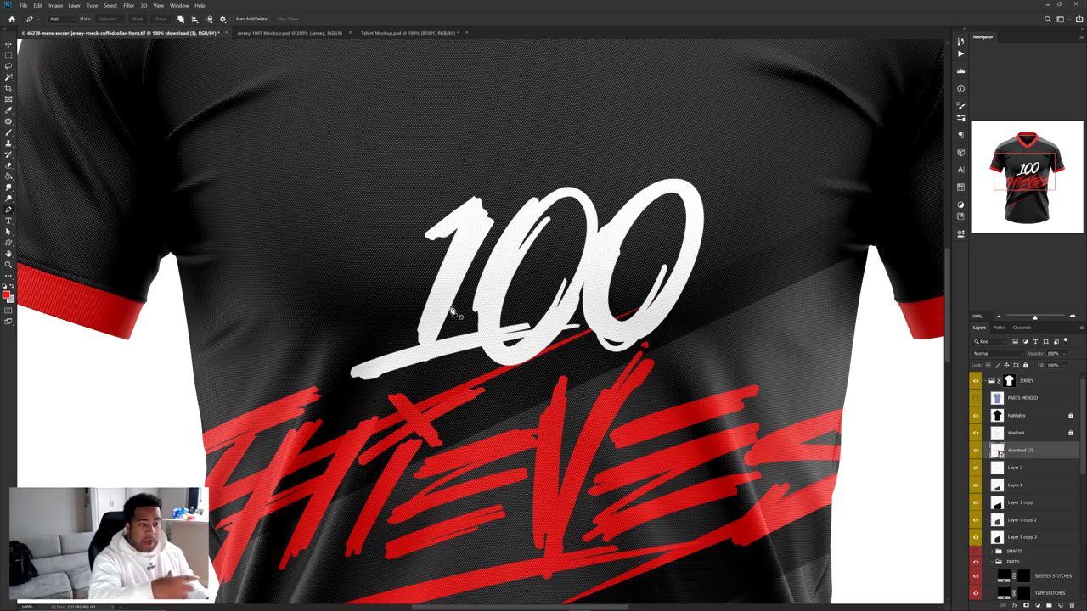
# Scale the 100 Thieves logo down to badge size and position it on the right side of the jersey's chest
pyautogui.press('v')
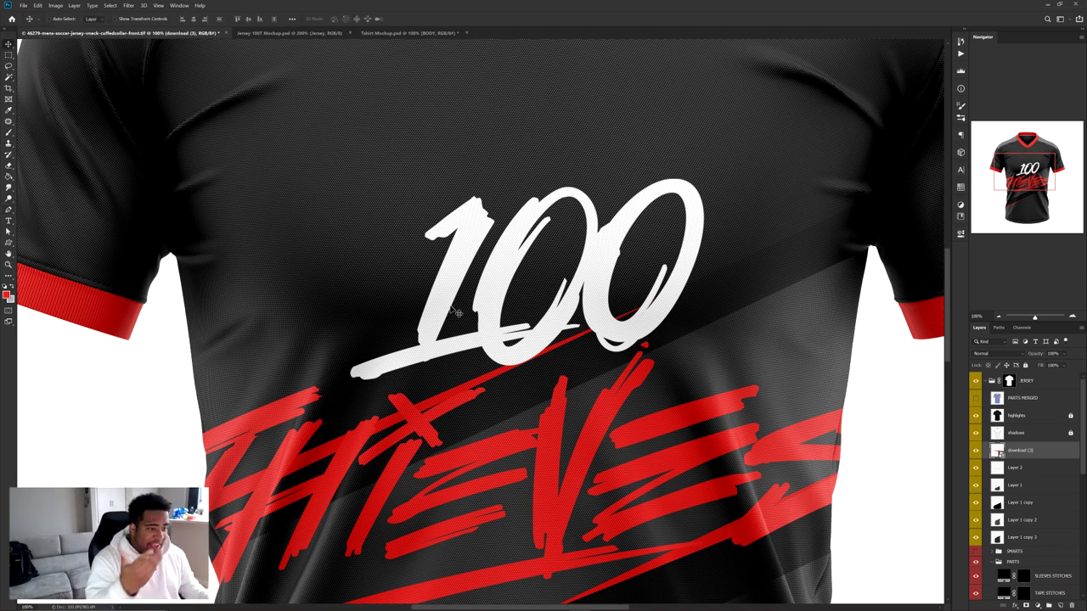
pyautogui.scroll(-2, 471, 272)
pyautogui.moveTo(539, 378); pyautogui.dragTo(527, 276)
pyautogui.hotkey('ctrl', 't')
pyautogui.moveTo(774, 238); pyautogui.dragTo(630, 186)
pyautogui.press('Return')
pyautogui.scroll(-1, 635, 188)
pyautogui.scroll(1, 584, 231)
pyautogui.moveTo(490, 256); pyautogui.dragTo(483, 254)
pyautogui.scroll(-1, 510, 254)
pyautogui.scroll(1, 533, 248)
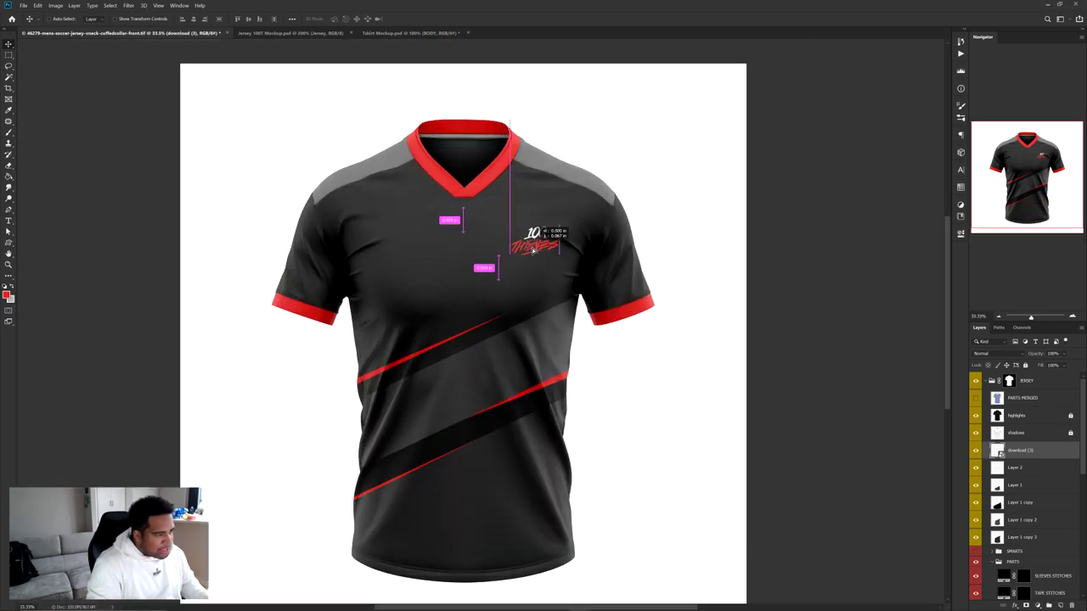
# Check the sleeve against the Jersey 100T Mockup.psd reference and add a new layer above the logo layer
pyautogui.scroll(3, 306, 286)
pyautogui.click(383, 270)
pyautogui.scroll(-2, 388, 270)
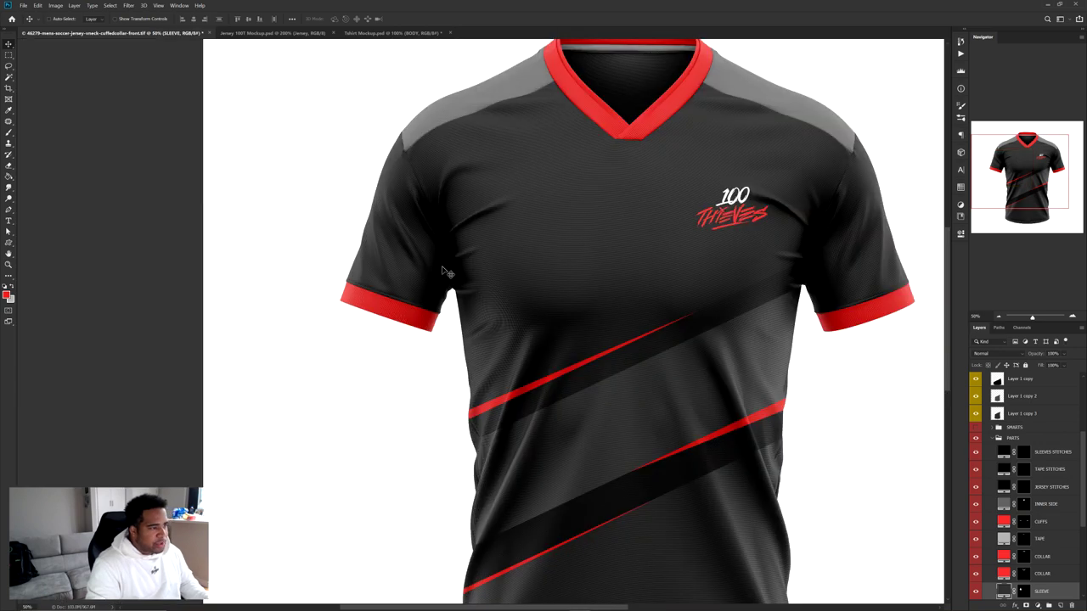
pyautogui.click(271, 32)
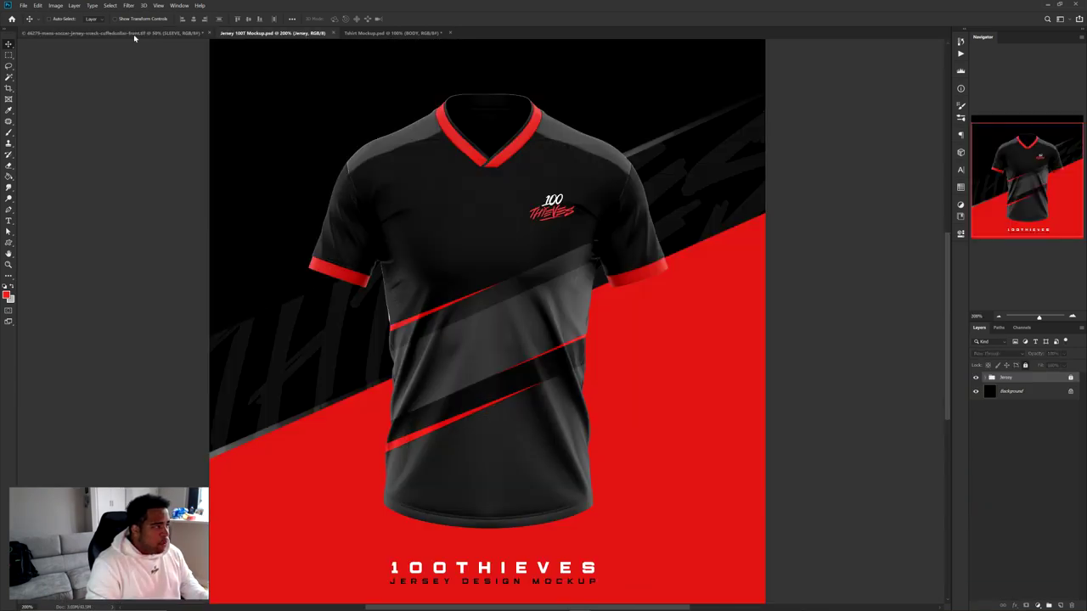
pyautogui.click(133, 34)
pyautogui.scroll(2, 421, 285)
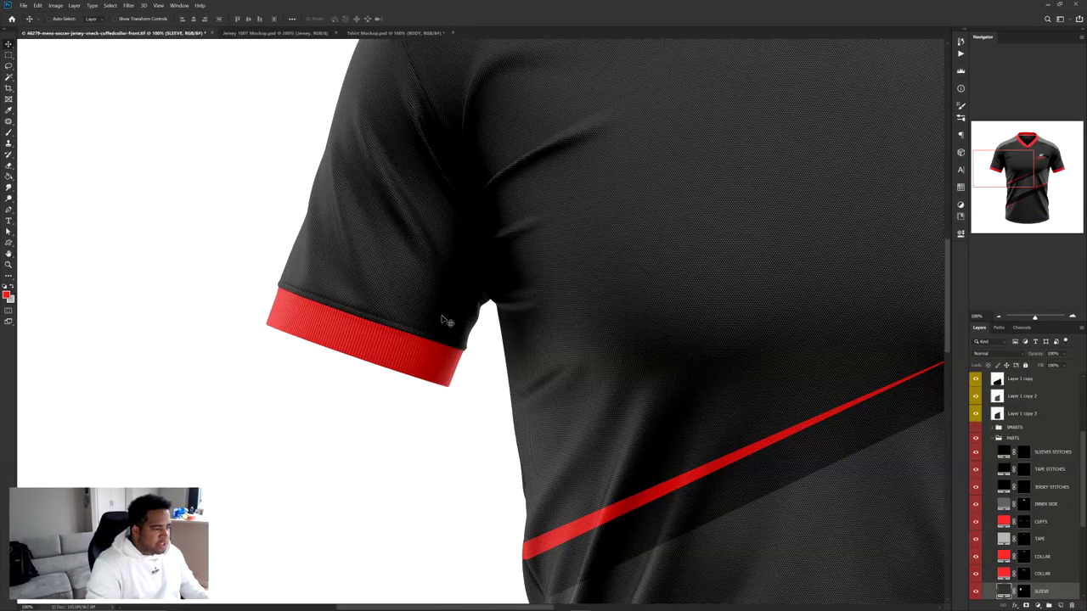
pyautogui.click(1019, 457)
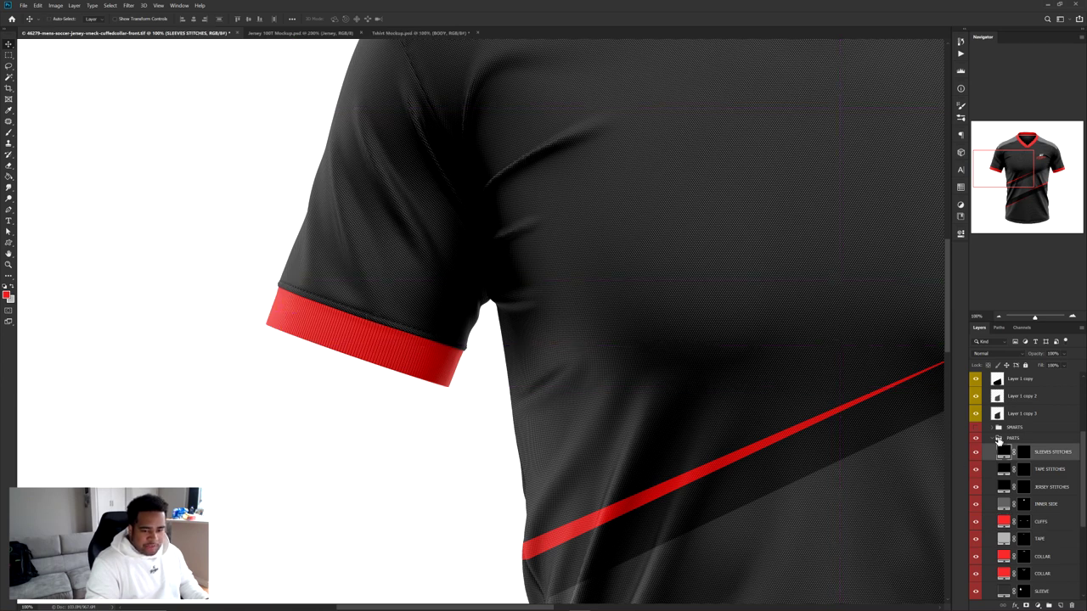
pyautogui.click(998, 438)
pyautogui.click(1019, 430)
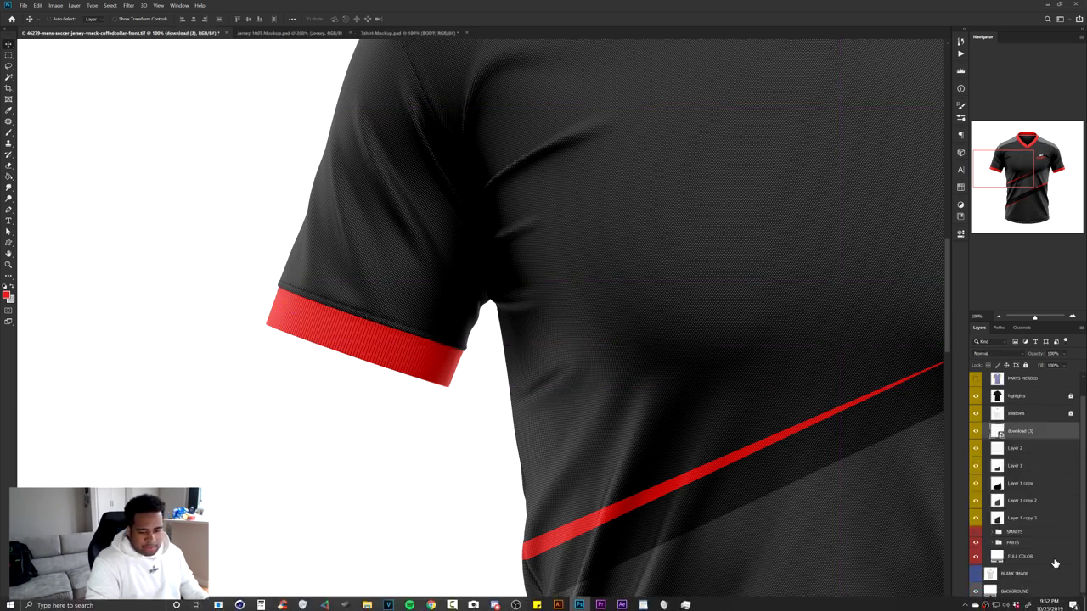
pyautogui.click(1060, 604)
# Draw a closed curved Pen path from the left sleeve's cuff up to the armpit fold and down past the jersey's left side
pyautogui.press('p')
pyautogui.click(386, 324)
pyautogui.moveTo(484, 192); pyautogui.dragTo(556, 127)
pyautogui.keyDown('alt'); pyautogui.click(486, 192); pyautogui.keyUp('alt')
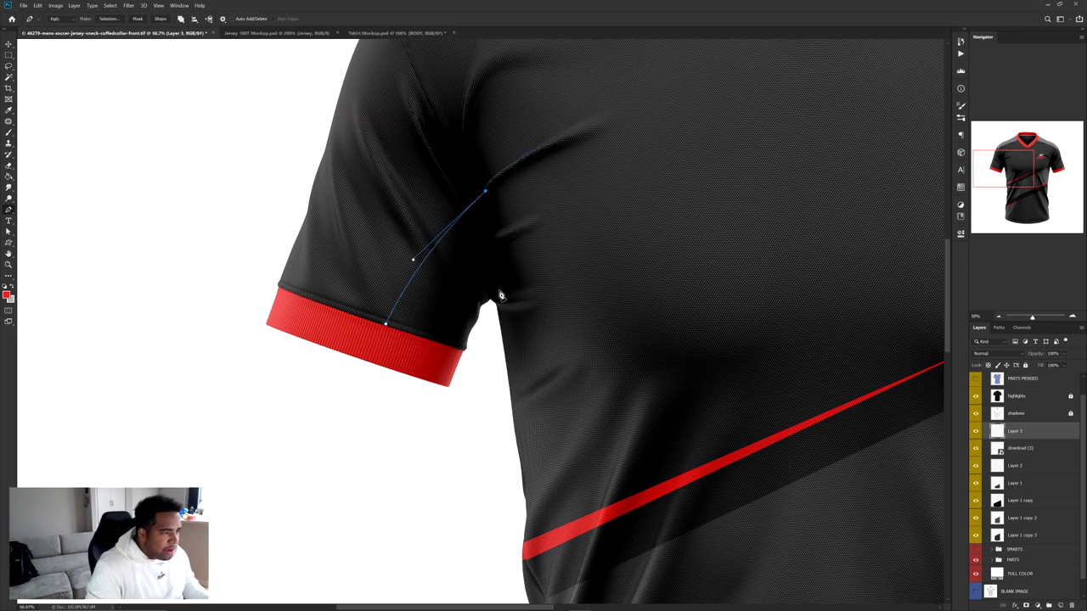
pyautogui.scroll(-3, 501, 292)
pyautogui.moveTo(536, 290); pyautogui.dragTo(519, 235)
pyautogui.moveTo(481, 410); pyautogui.dragTo(442, 510)
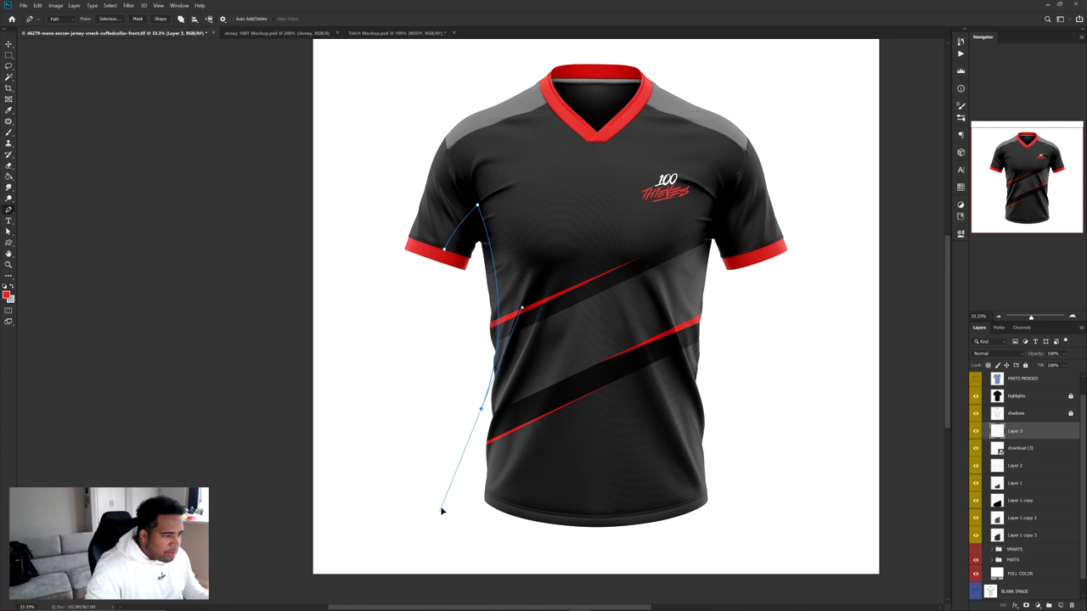
pyautogui.keyDown('alt'); pyautogui.click(481, 410); pyautogui.keyUp('alt')
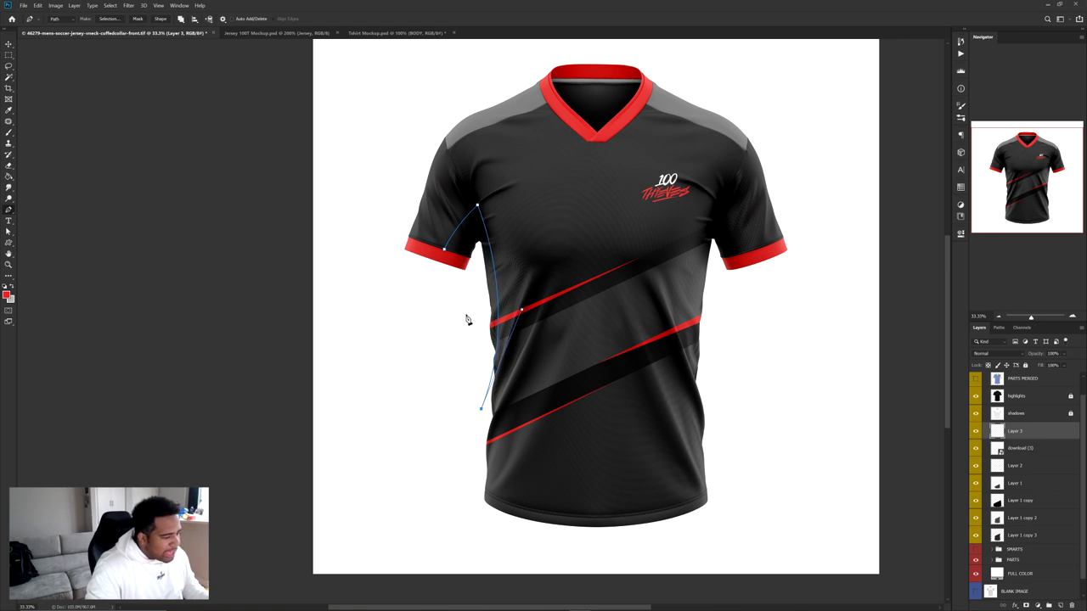
pyautogui.click(448, 256)
# Fill the side-panel path with red at 100% opacity and delete the path
pyautogui.rightClick(414, 225)
pyautogui.click(473, 274)
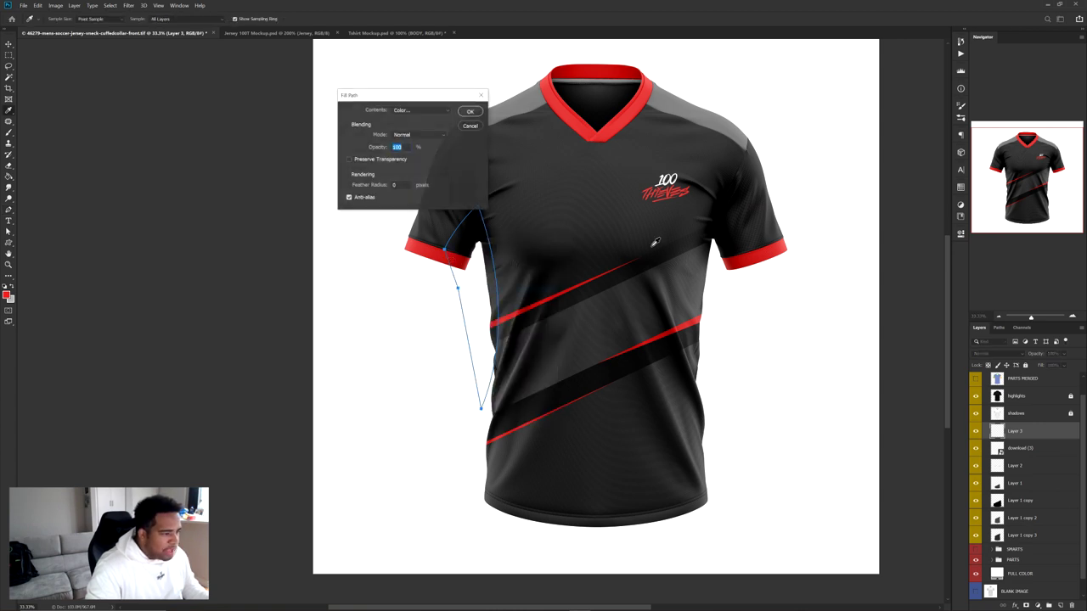
pyautogui.click(472, 112)
pyautogui.rightClick(556, 168)
pyautogui.click(579, 177)
pyautogui.press('v')
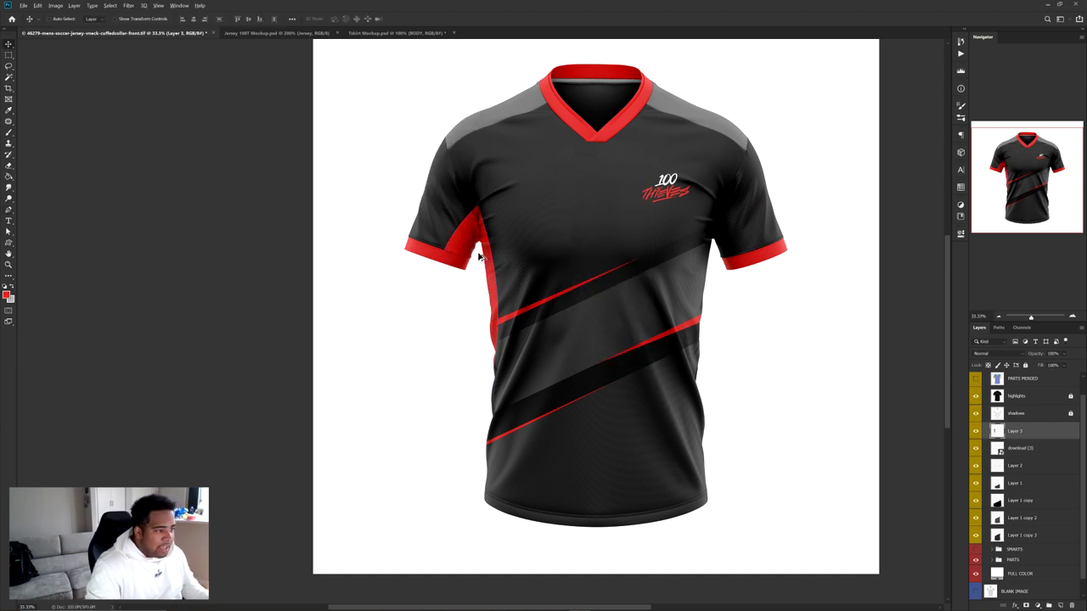
pyautogui.moveTo(478, 255); pyautogui.dragTo(522, 261)
pyautogui.hotkey('ctrl', 'z')
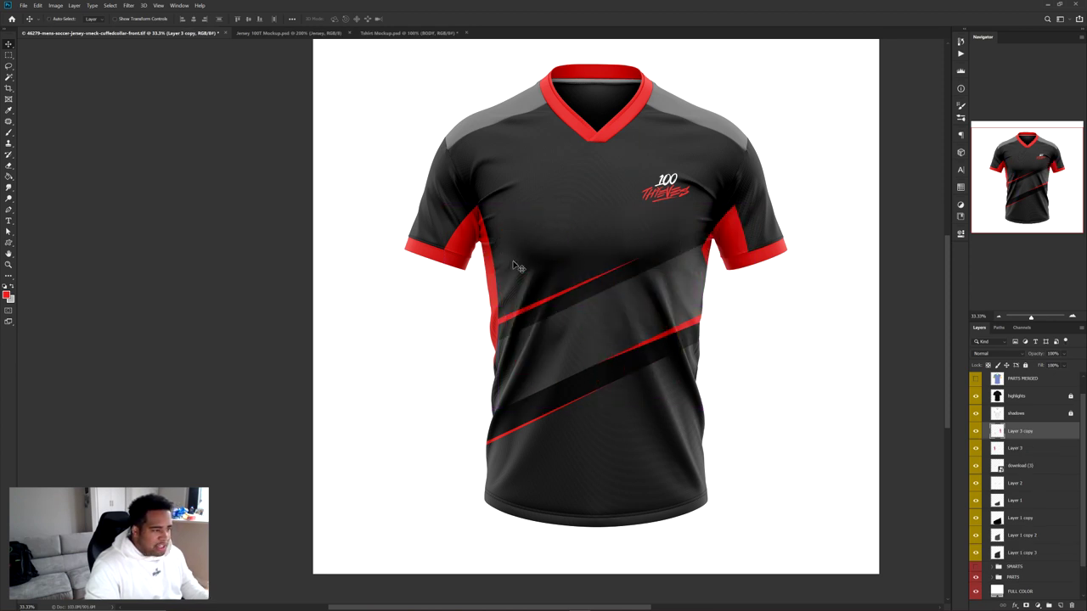
pyautogui.hotkey('ctrl', 'z')
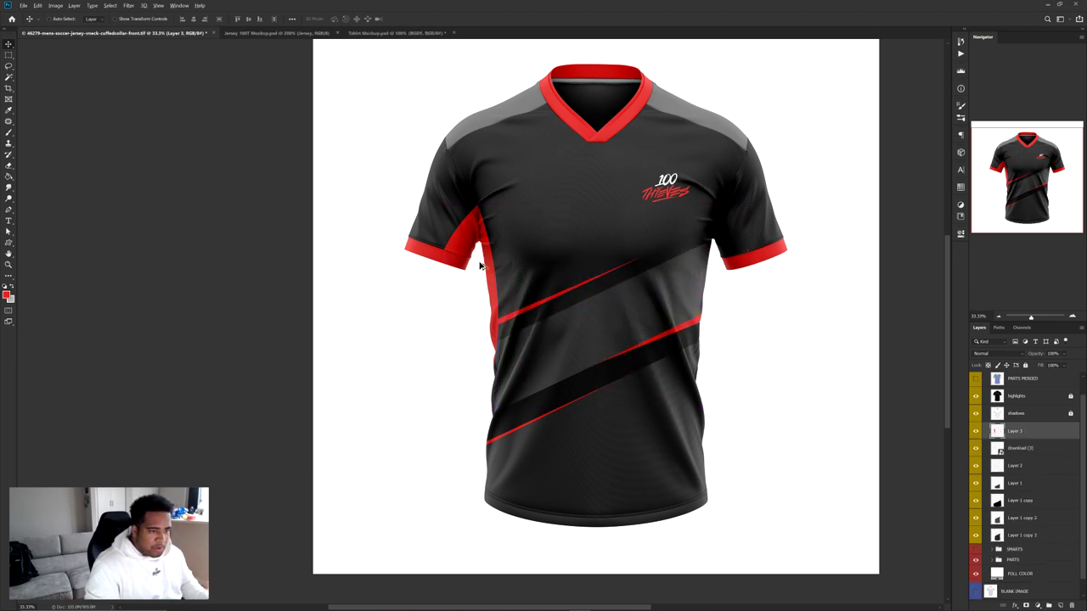
# Duplicate the red side panel onto the jersey's right side and flip the copy horizontally
pyautogui.moveTo(480, 266); pyautogui.dragTo(702, 261)
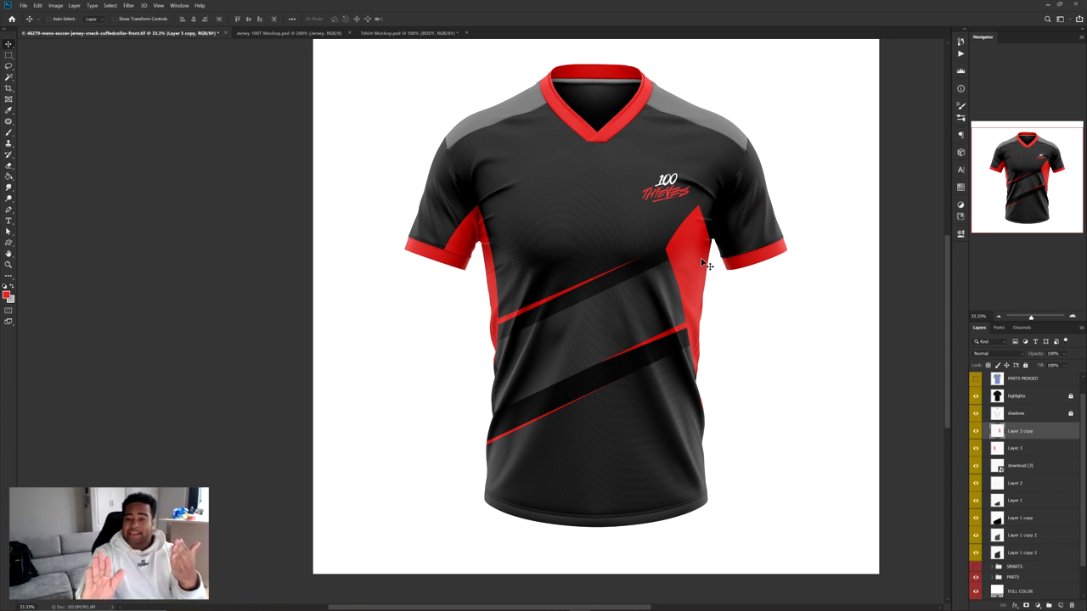
pyautogui.hotkey('ctrl', 't')
pyautogui.rightClick(711, 248)
pyautogui.click(739, 358)
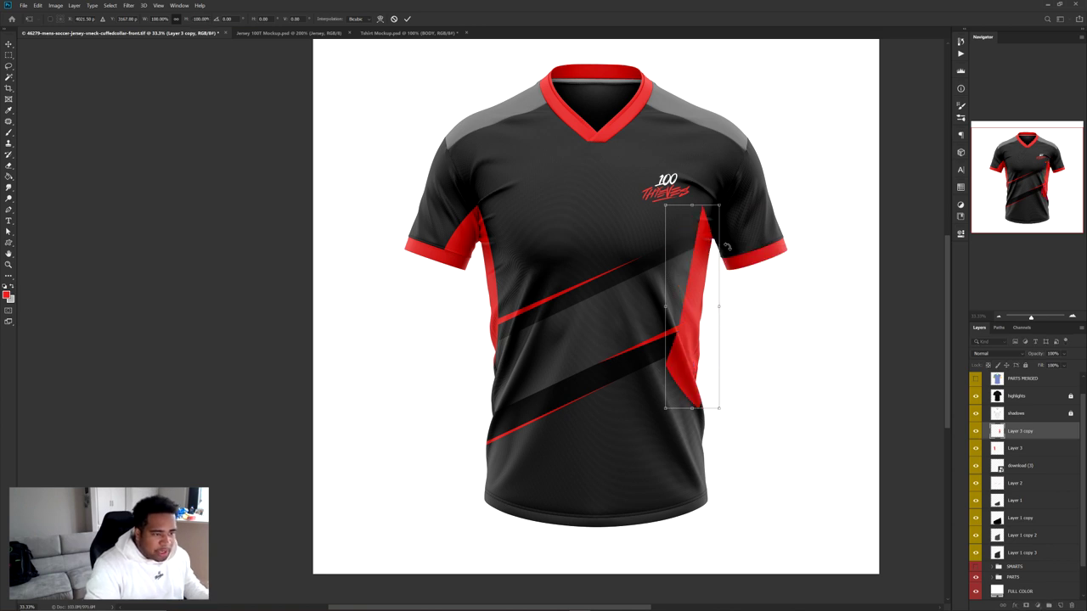
pyautogui.rightClick(725, 253)
pyautogui.click(747, 363)
pyautogui.press('Return')
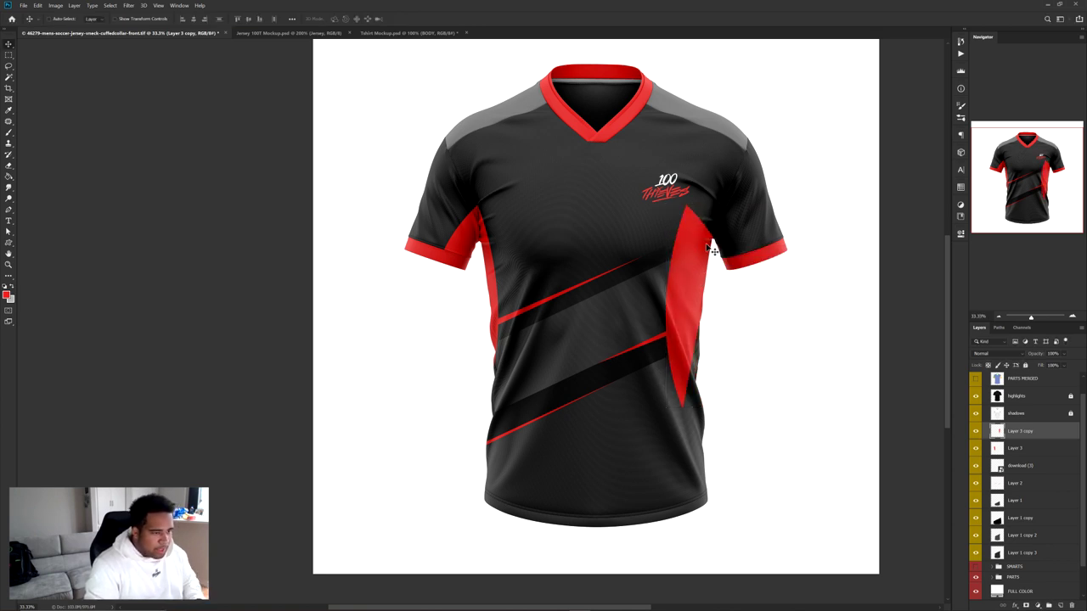
# Move the mirrored panel onto the right sleeve and side seam so it matches the left one
pyautogui.scroll(2, 708, 242)
pyautogui.moveTo(691, 272)
pyautogui.mouseDown()
pyautogui.moveTo(760, 272)
pyautogui.moveTo(747, 272)
pyautogui.moveTo(756, 272)
pyautogui.moveTo(757, 230)
pyautogui.moveTo(762, 252)
pyautogui.moveTo(771, 235)
pyautogui.moveTo(787, 235)
pyautogui.moveTo(376, 223)
pyautogui.moveTo(295, 237)
pyautogui.moveTo(300, 247)
pyautogui.moveTo(274, 240)
pyautogui.moveTo(765, 252)
pyautogui.moveTo(739, 240)
pyautogui.mouseUp()
pyautogui.hotkey('ctrl', 'z')
pyautogui.scroll(-2, 758, 292)
pyautogui.scroll(2, 762, 293)
# Touch up the mirrored red panel where it meets the right sleeve's cuff, using a smaller brush
pyautogui.scroll(3, 747, 246)
pyautogui.press('b')
pyautogui.press('[')
pyautogui.press('[')
pyautogui.press('[')
pyautogui.press('[')
pyautogui.scroll(2, 744, 277)
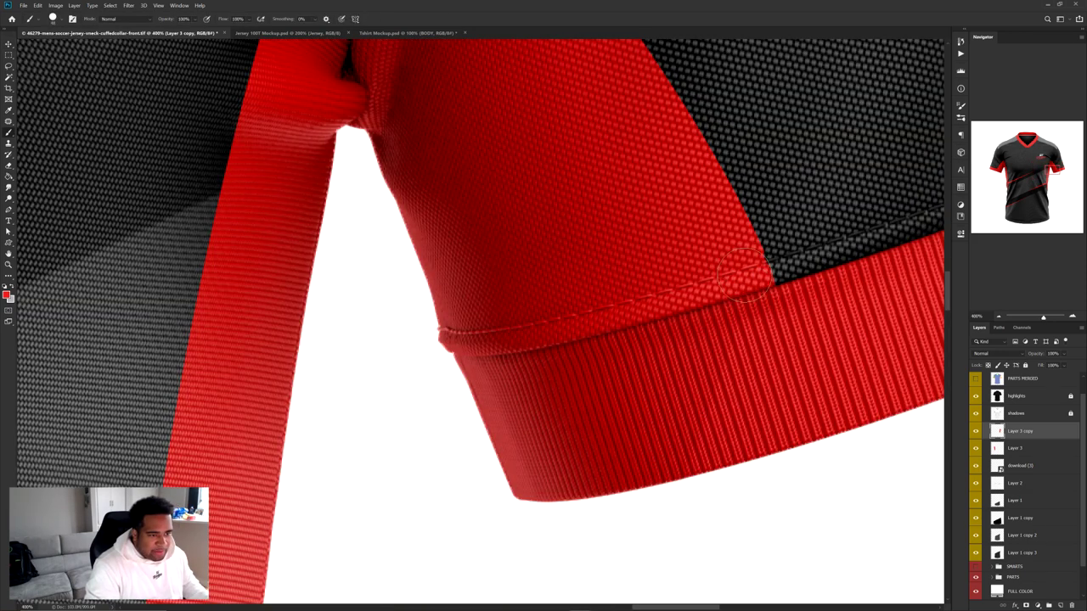
pyautogui.scroll(-6, 747, 293)
pyautogui.press('v')
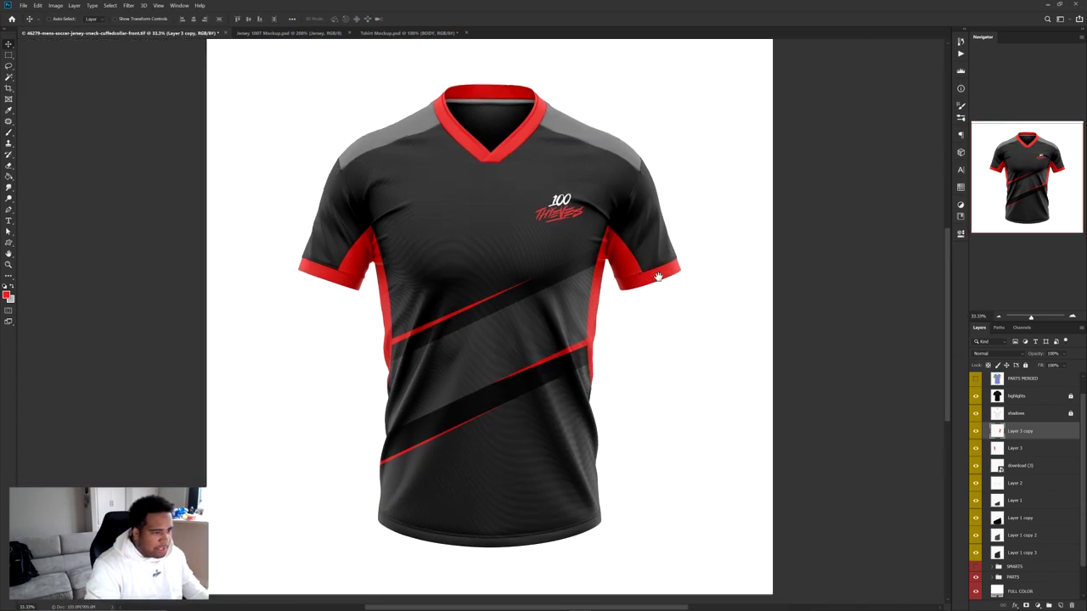
# Set the CUFFS fill layer's colour to df1e1e to match the red side panels
pyautogui.moveTo(658, 277); pyautogui.dragTo(640, 274)
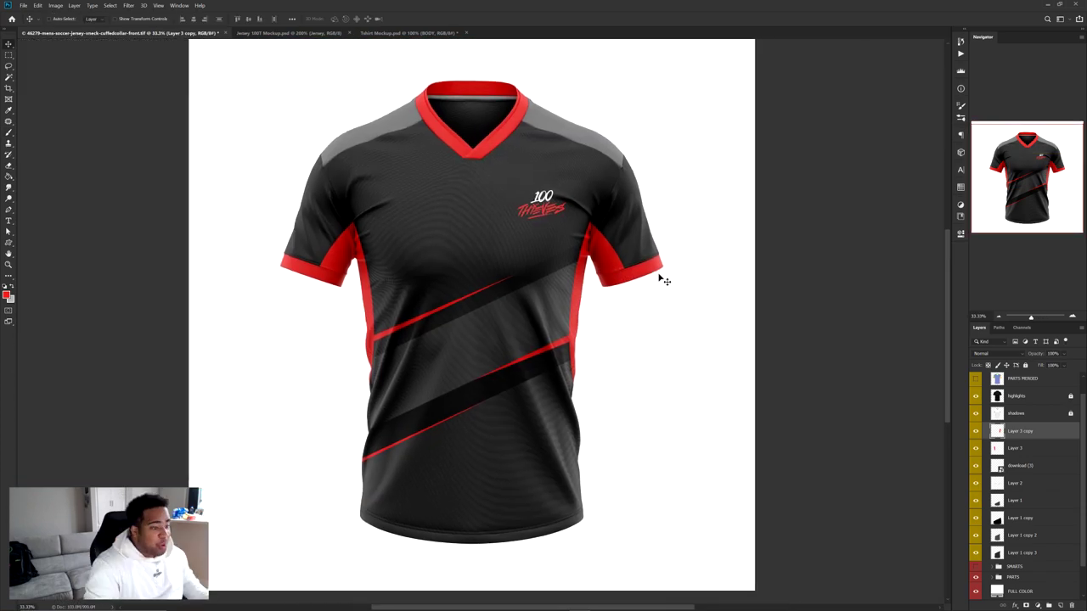
pyautogui.scroll(5, 624, 265)
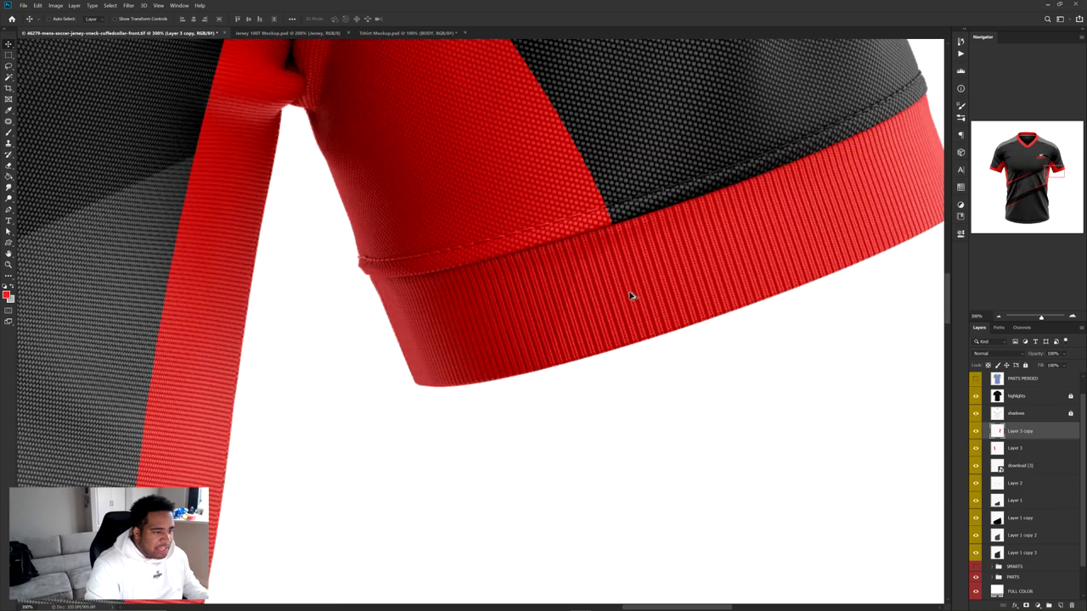
pyautogui.scroll(-6, 631, 295)
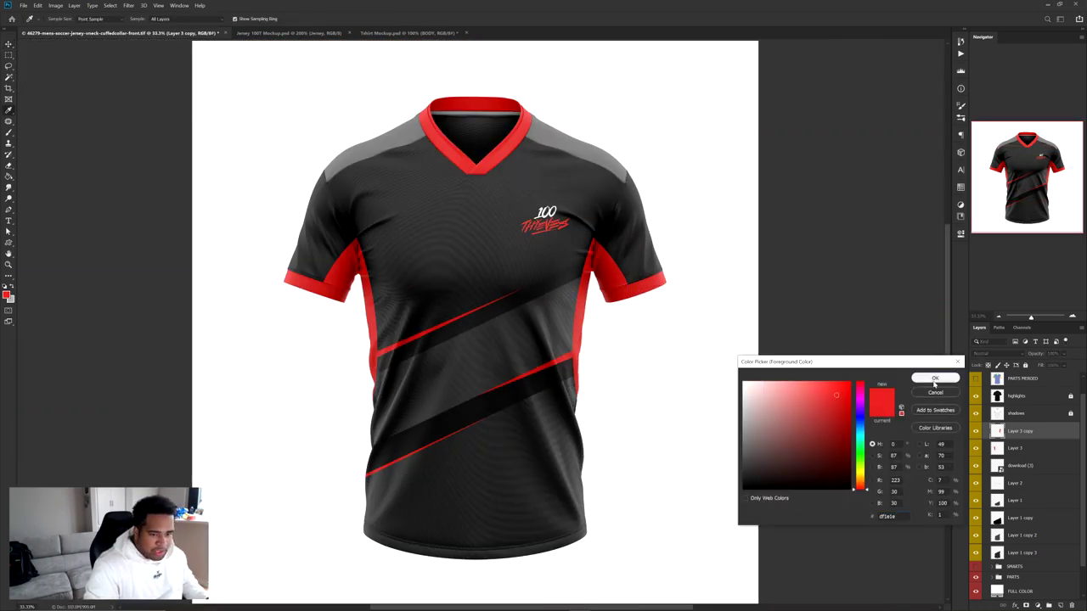
pyautogui.press('Return')
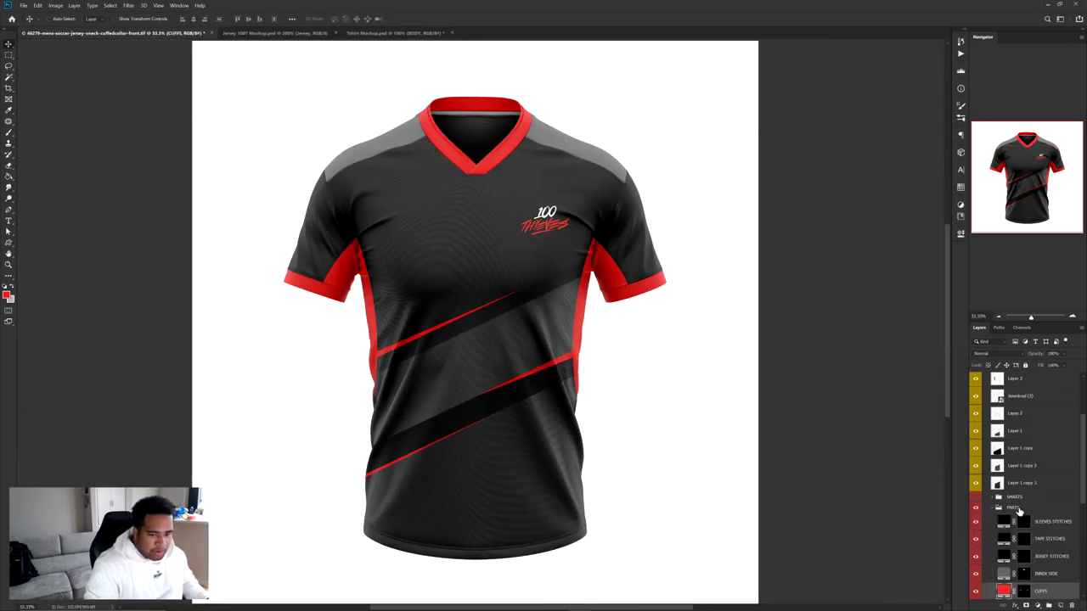
pyautogui.doubleClick(1003, 590)
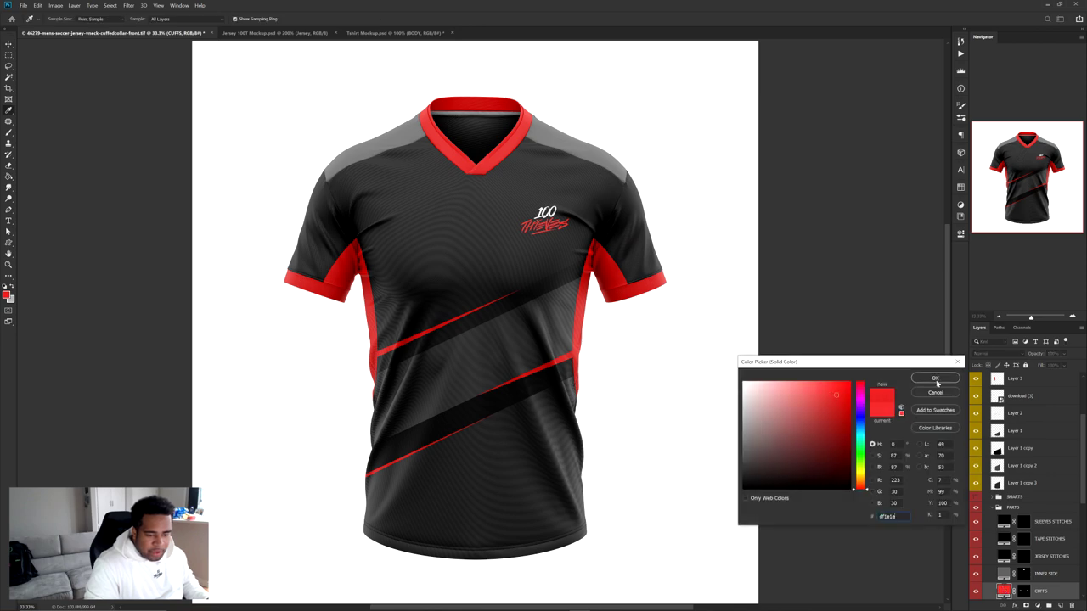
pyautogui.click(935, 379)
pyautogui.press('v')
pyautogui.scroll(6, 637, 285)
pyautogui.scroll(-6, 639, 316)
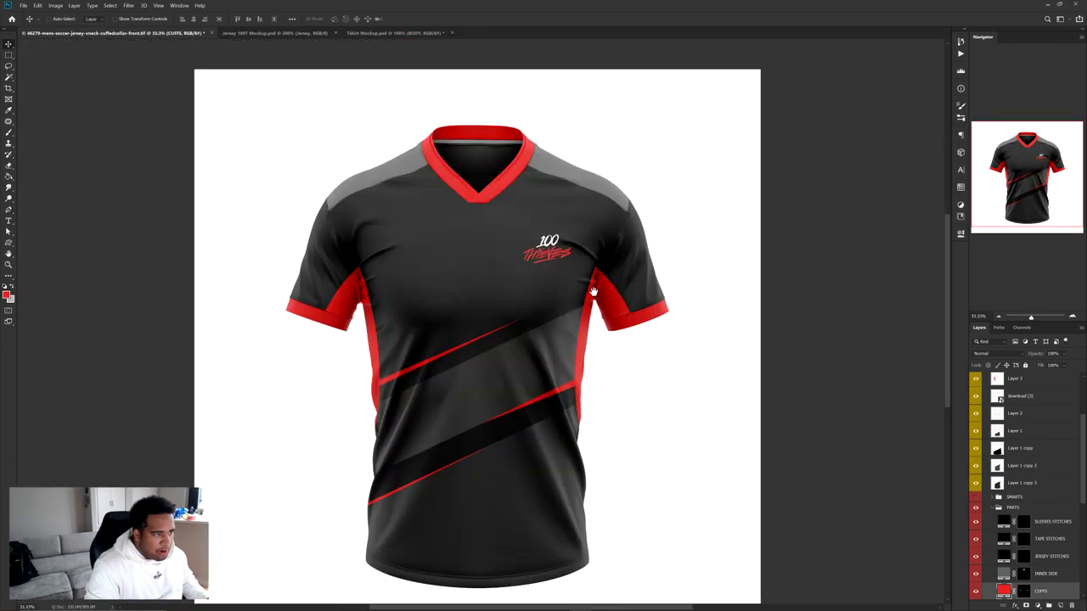
# Recolour the front COLLAR fill layer with the same red as the cuffs
pyautogui.keyDown('ctrl'); pyautogui.click(489, 200); pyautogui.keyUp('ctrl')
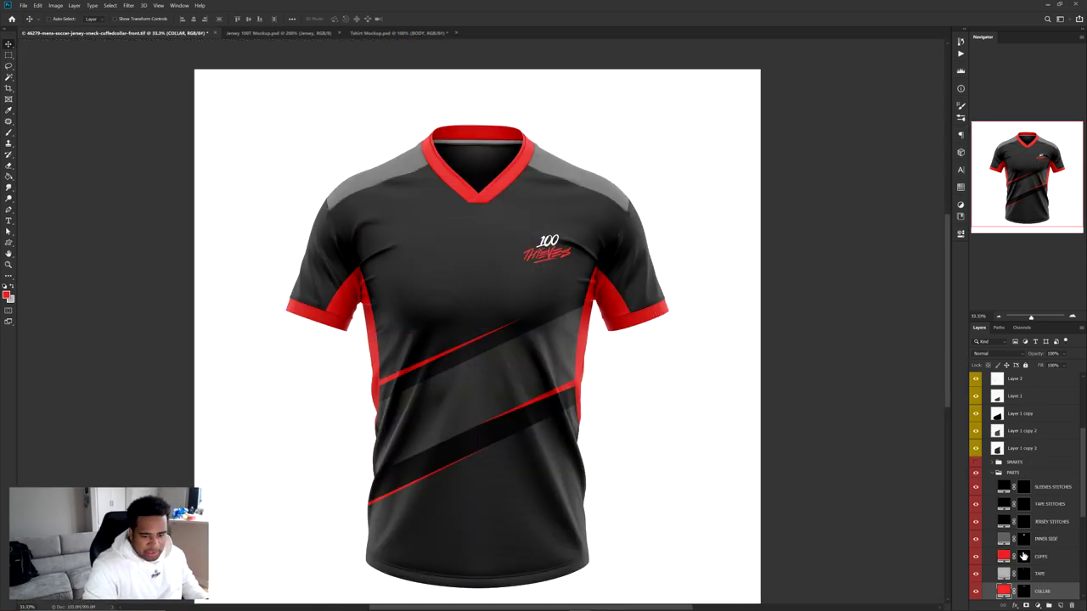
pyautogui.doubleClick(1004, 592)
pyautogui.click(935, 378)
pyautogui.moveTo(619, 334); pyautogui.dragTo(650, 301)
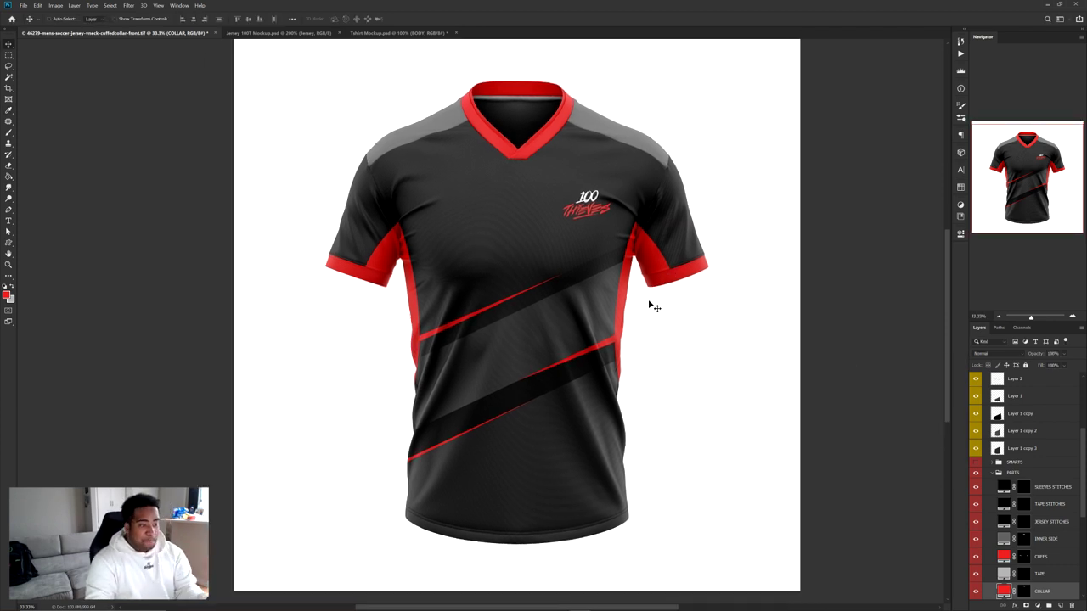
# Collapse the PARTS group and add a new layer between Layer 2 and the logo layer
pyautogui.click(993, 474)
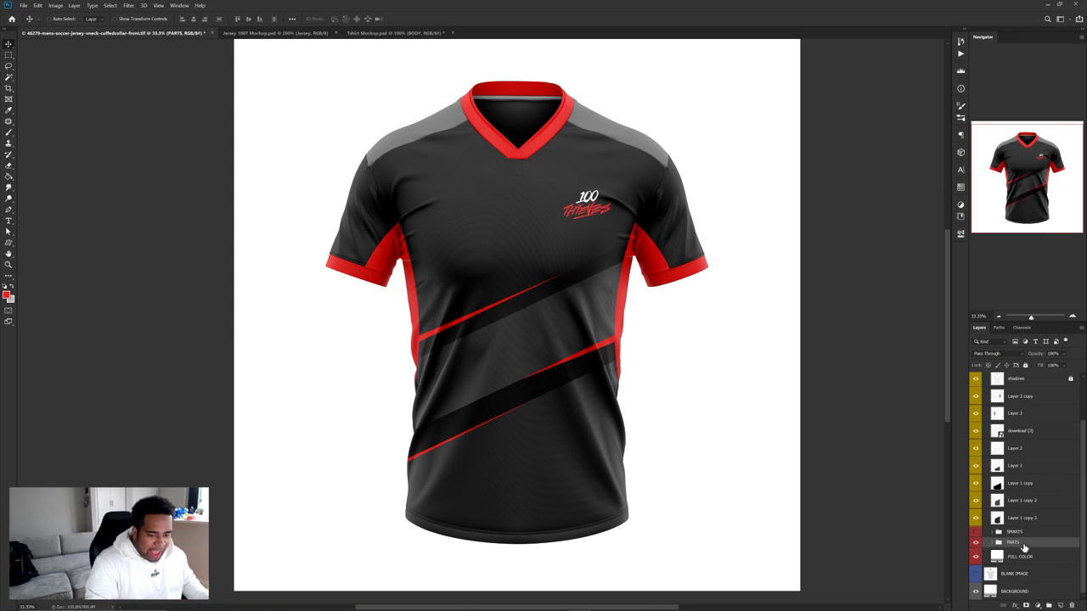
pyautogui.click(1024, 503)
pyautogui.click(1017, 451)
pyautogui.click(1061, 606)
pyautogui.press('p')
pyautogui.scroll(1, 451, 215)
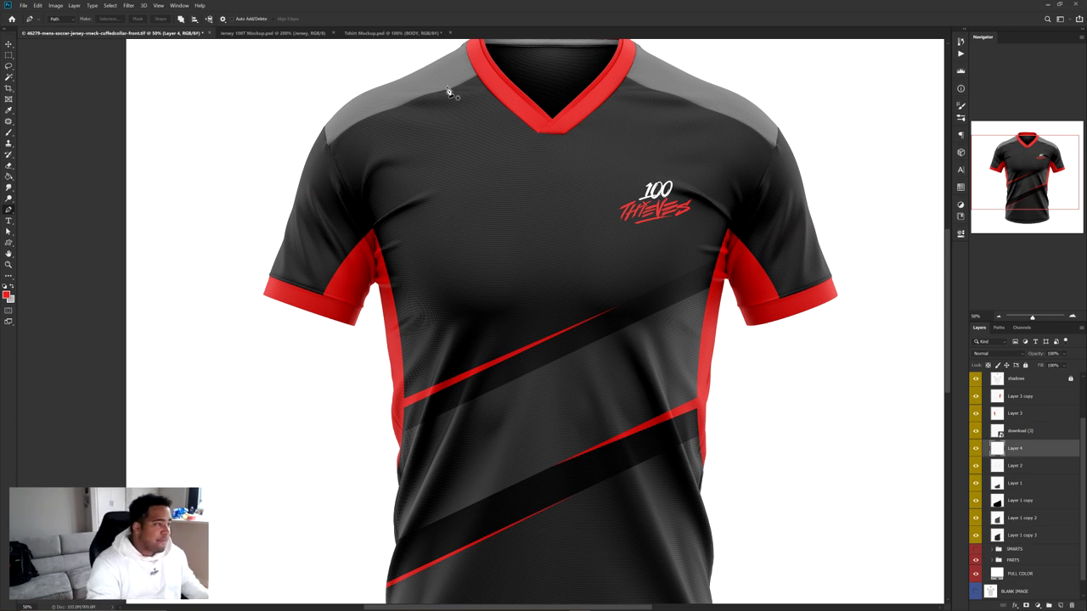
pyautogui.scroll(1, 475, 175)
pyautogui.scroll(2, 469, 204)
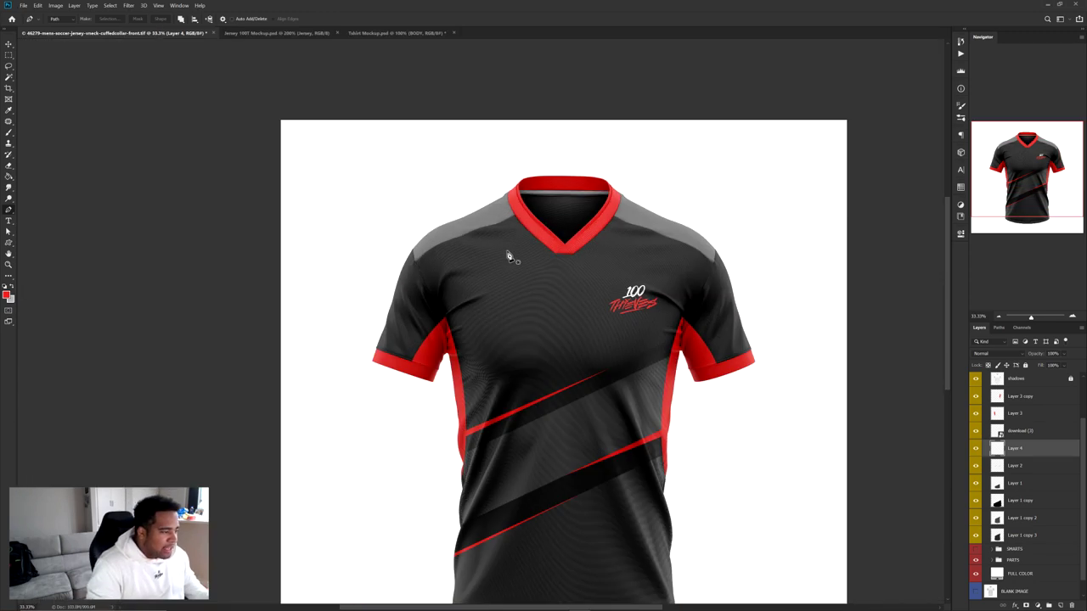
# Draw a large elliptical selection centred below the jersey's hem, fill it with the red foreground colour on the new layer, and deselect
pyautogui.scroll(-2, 510, 252)
pyautogui.scroll(-2, 487, 318)
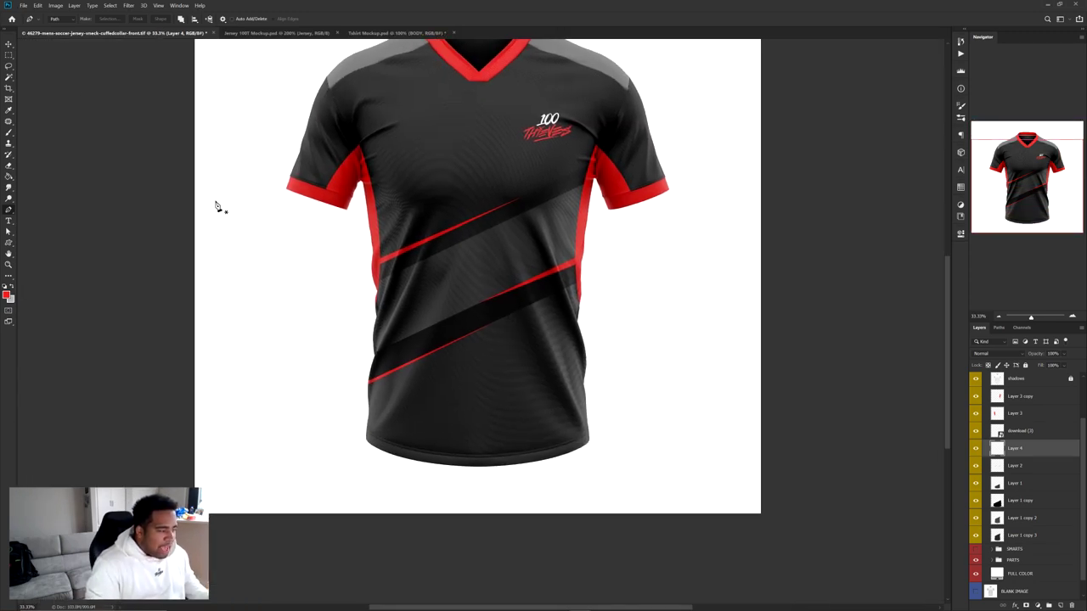
pyautogui.moveTo(8, 54); pyautogui.dragTo(47, 61)
pyautogui.click(49, 62)
pyautogui.moveTo(463, 462); pyautogui.dragTo(497, 514)
pyautogui.hotkey('alt', 'BackSpace')
pyautogui.hotkey('ctrl', 'd')
pyautogui.press('v')
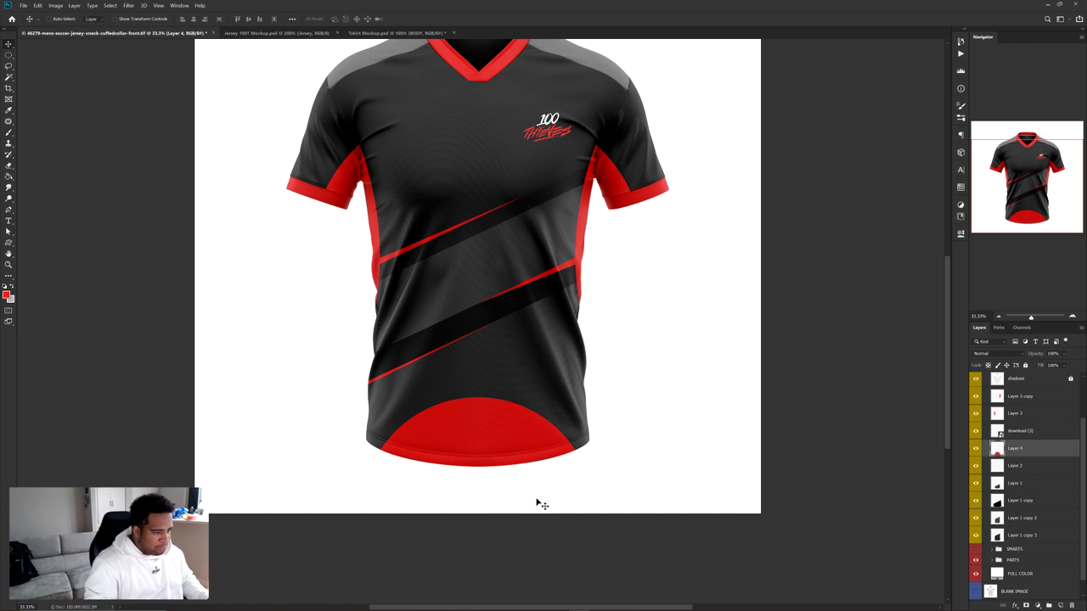
pyautogui.hotkey('ctrl', '-')
pyautogui.hotkey('ctrl', '-')
pyautogui.hotkey('ctrl', '+')
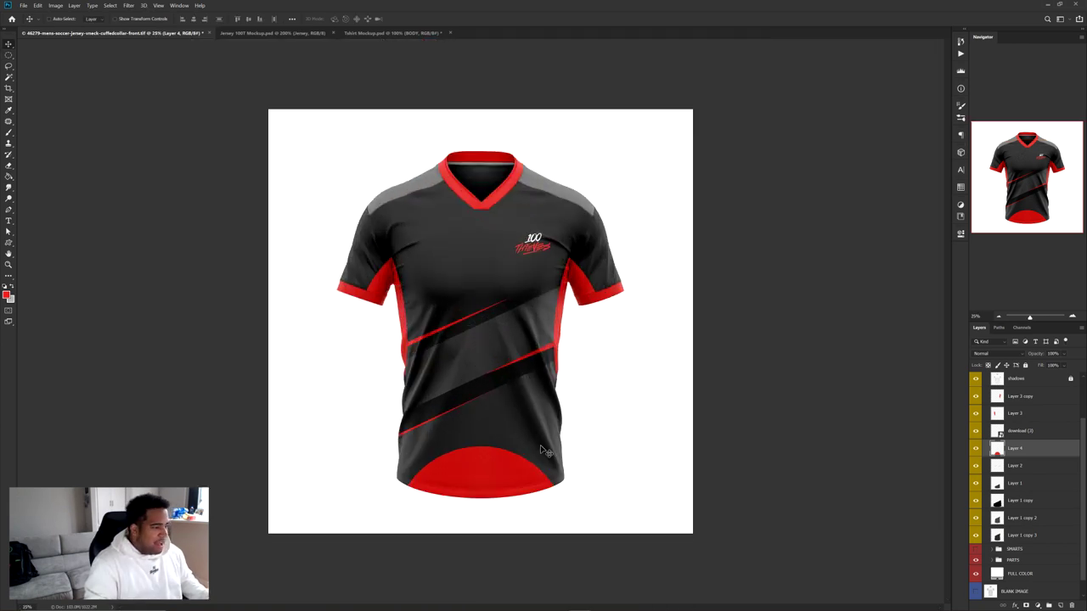
# Darken the red elliptical hem shape to black with Hue/Saturation lightness -100 and nudge it into place
pyautogui.hotkey('ctrl', 'u')
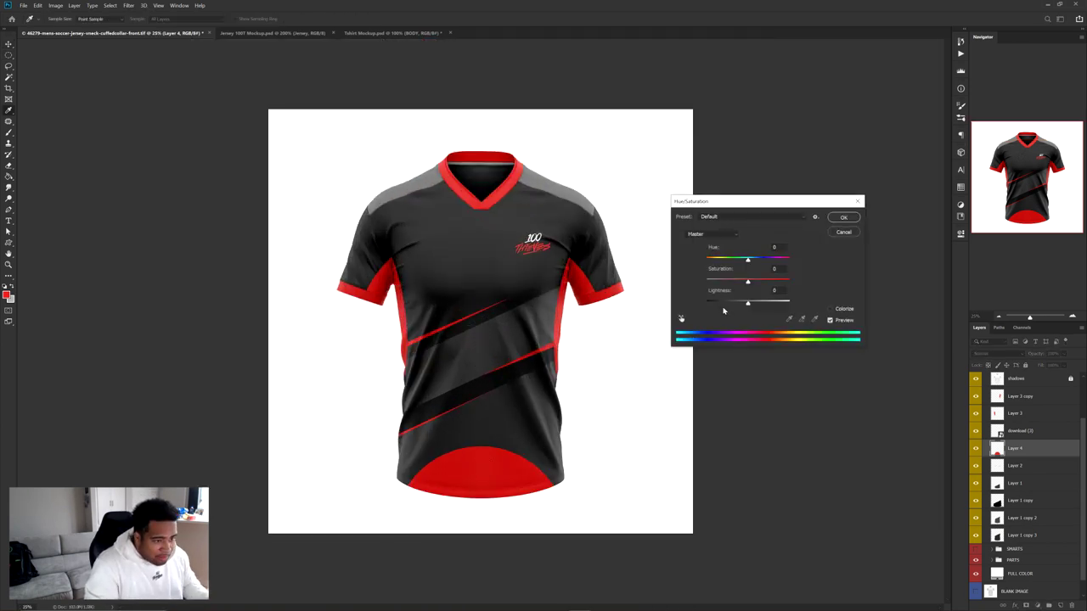
pyautogui.moveTo(723, 305); pyautogui.dragTo(694, 308)
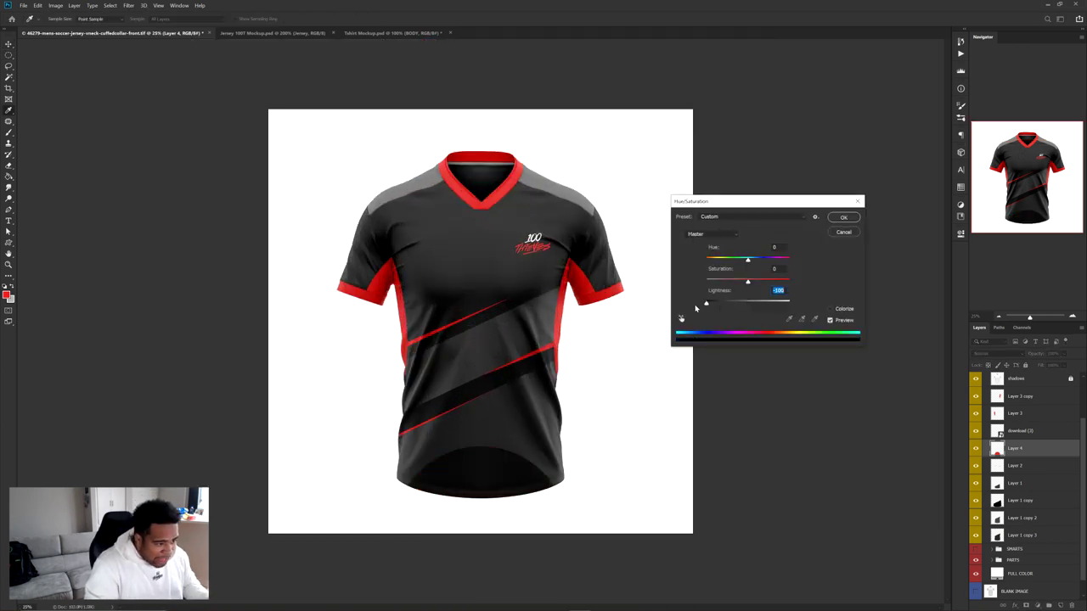
pyautogui.click(843, 217)
pyautogui.press('v')
pyautogui.moveTo(495, 442); pyautogui.dragTo(497, 438)
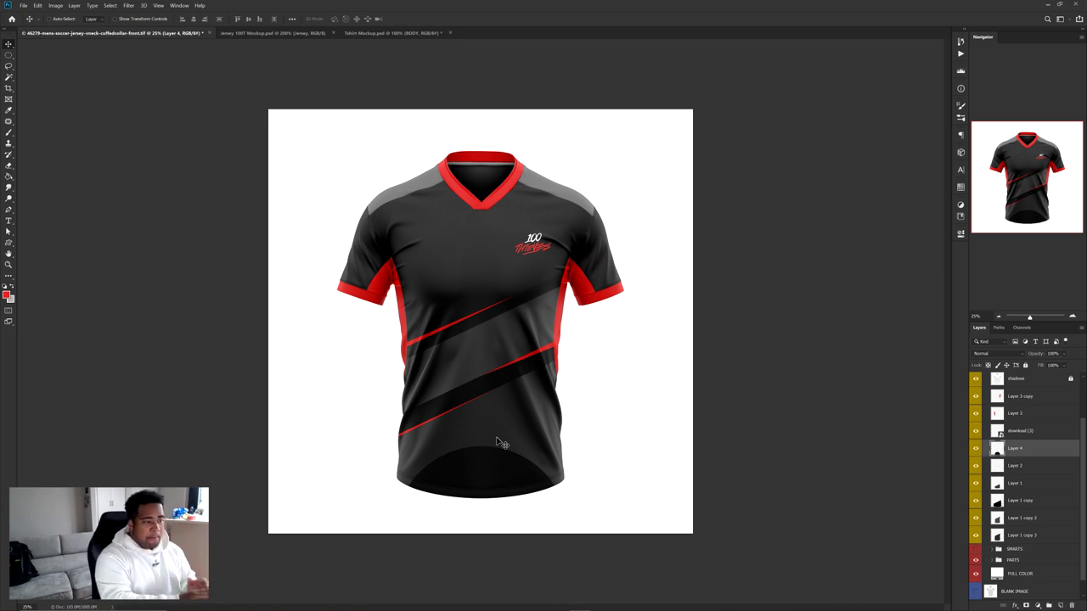
# Create a new 1920 x 1080 px RGB document at 300 ppi with a white background
pyautogui.click(26, 6)
pyautogui.click(27, 9)
pyautogui.click(28, 11)
pyautogui.click(25, 6)
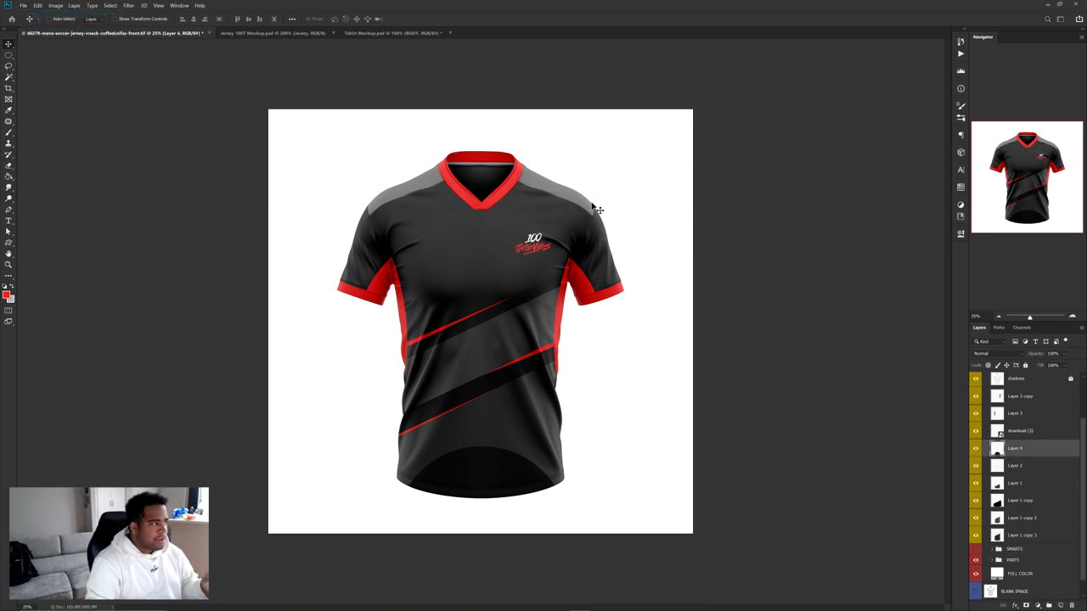
pyautogui.click(28, 7)
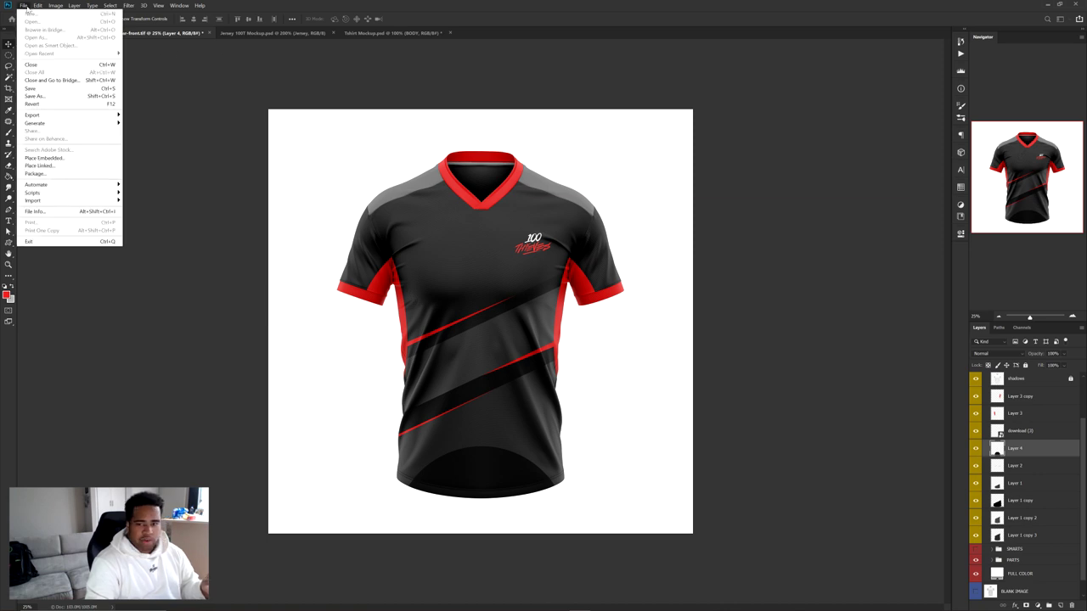
pyautogui.click(342, 107)
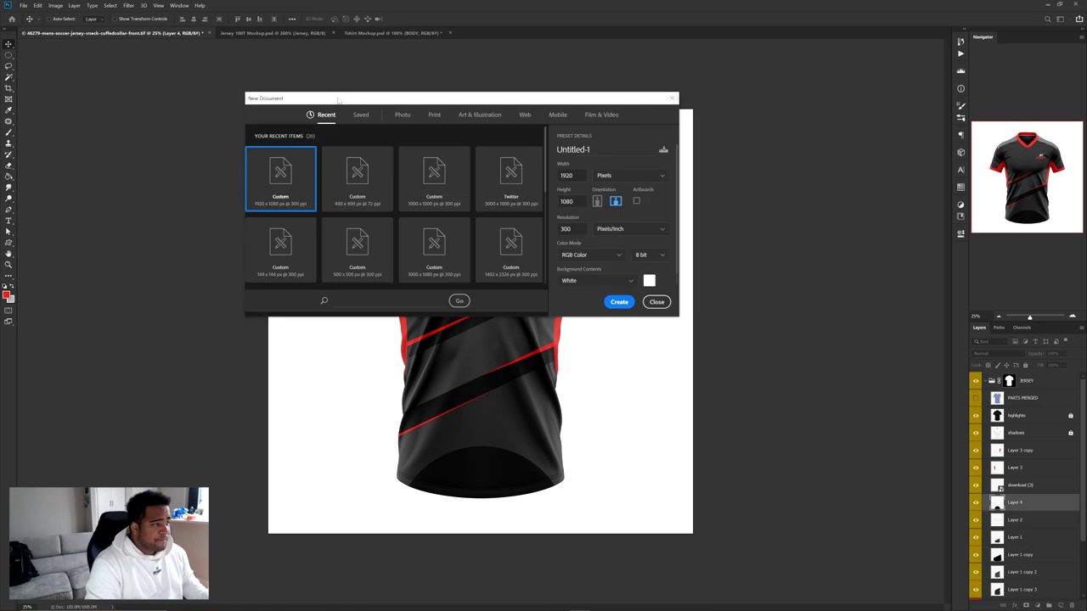
pyautogui.click(624, 302)
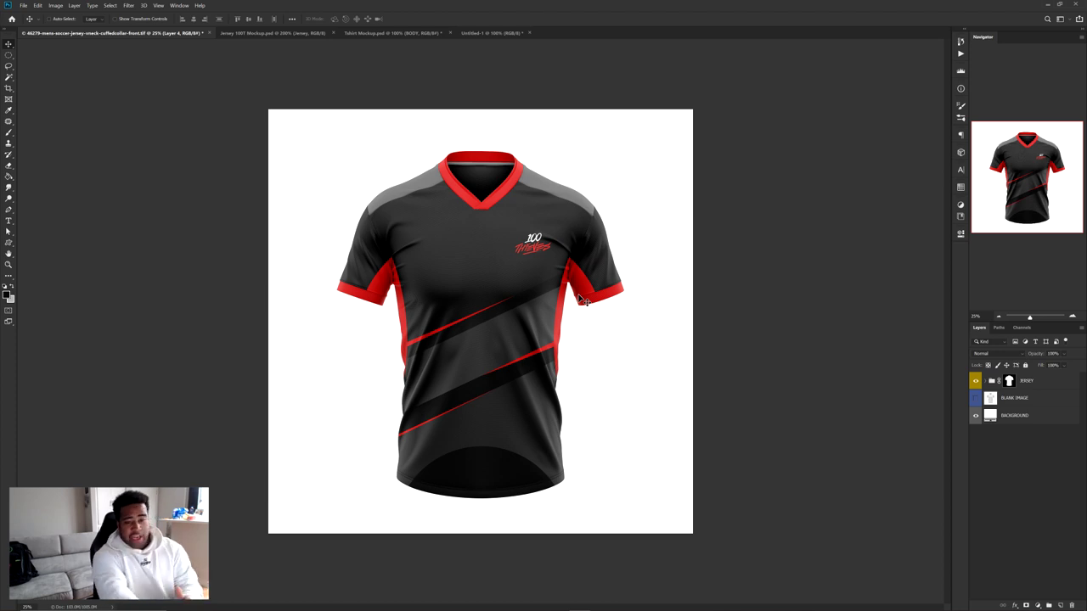
# Convert the JERSEY group to a smart object, and check its contents before closing them without saving
pyautogui.rightClick(1049, 381)
pyautogui.click(1028, 153)
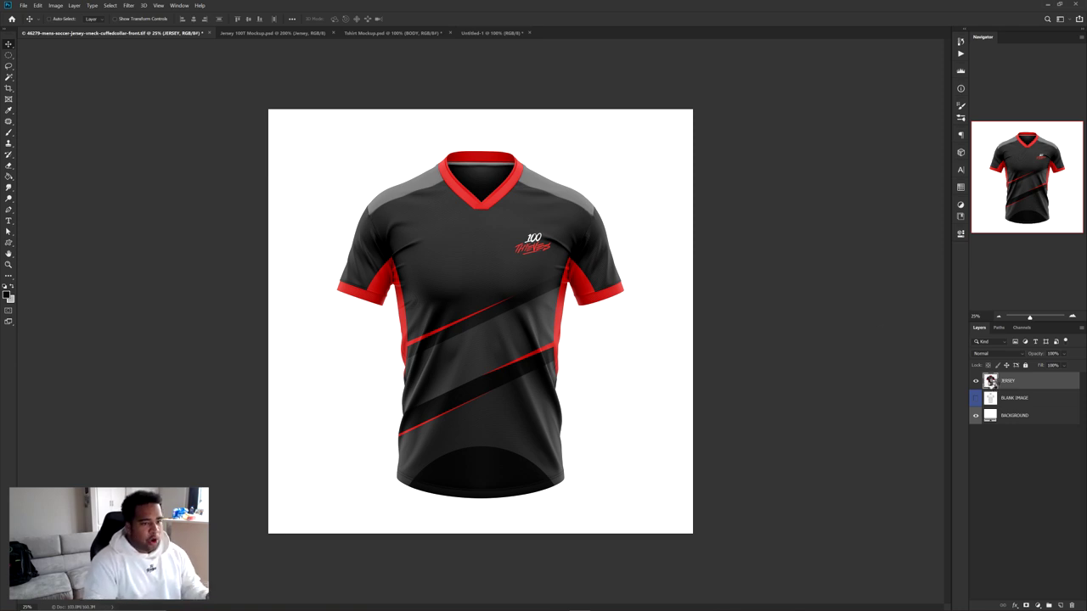
pyautogui.doubleClick(991, 382)
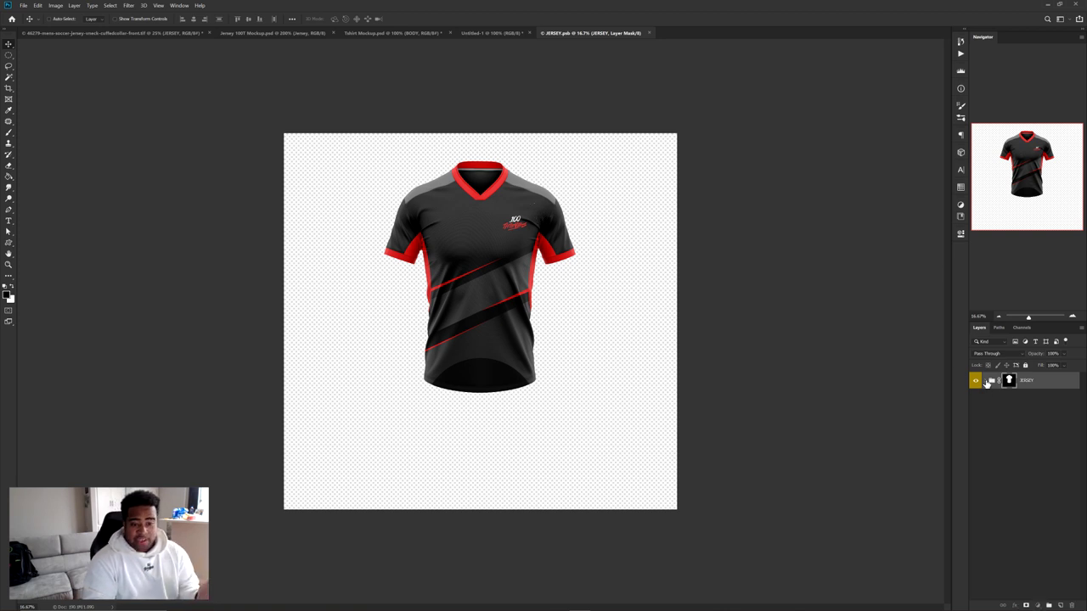
pyautogui.click(986, 381)
pyautogui.click(647, 33)
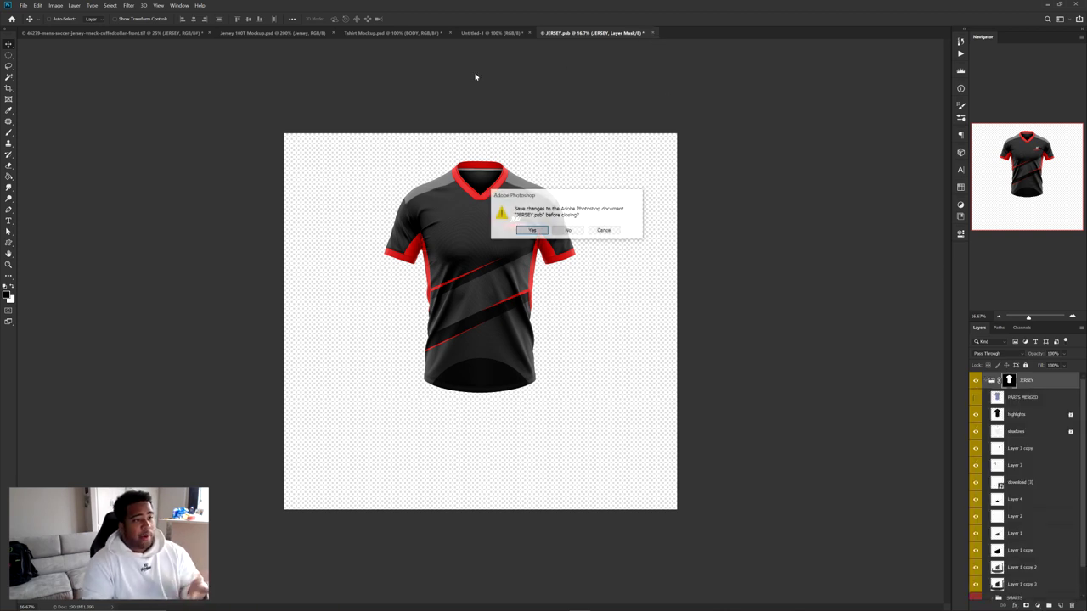
pyautogui.click(569, 231)
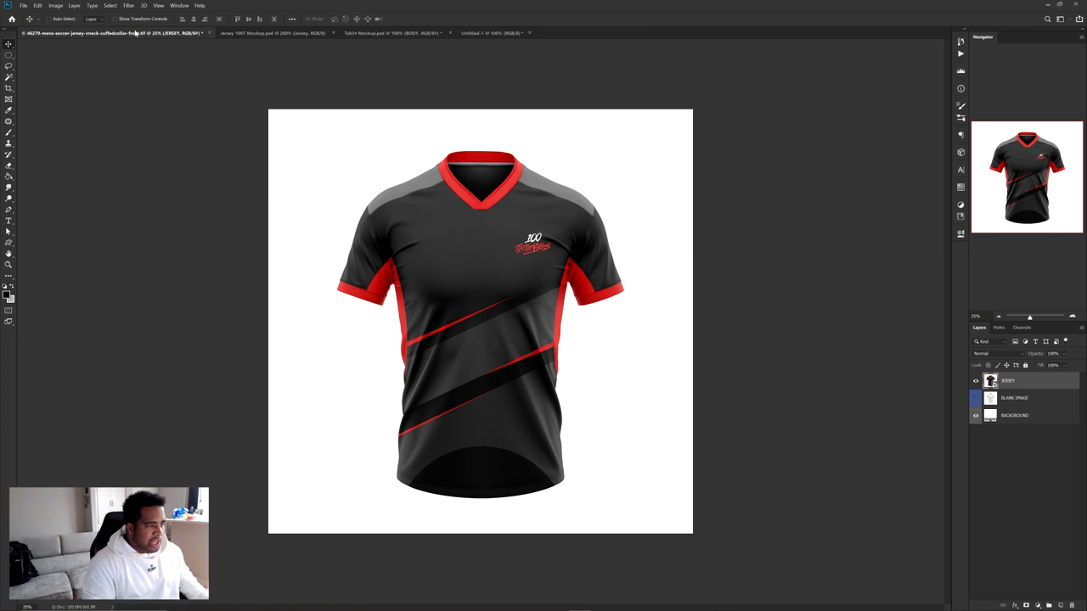
# Bring the JERSEY smart object into Untitled-1 and scale it down to about 15% so the shirt fits the canvas
pyautogui.click(487, 33)
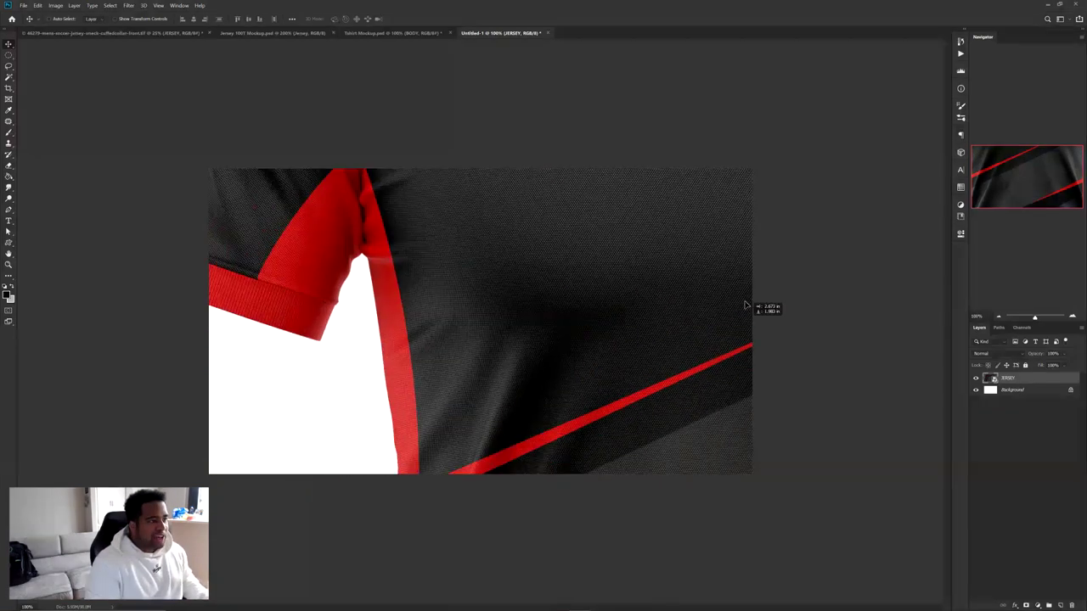
pyautogui.hotkey('ctrl', '-')
pyautogui.hotkey('ctrl', '-')
pyautogui.hotkey('ctrl', '-')
pyautogui.hotkey('ctrl', '-')
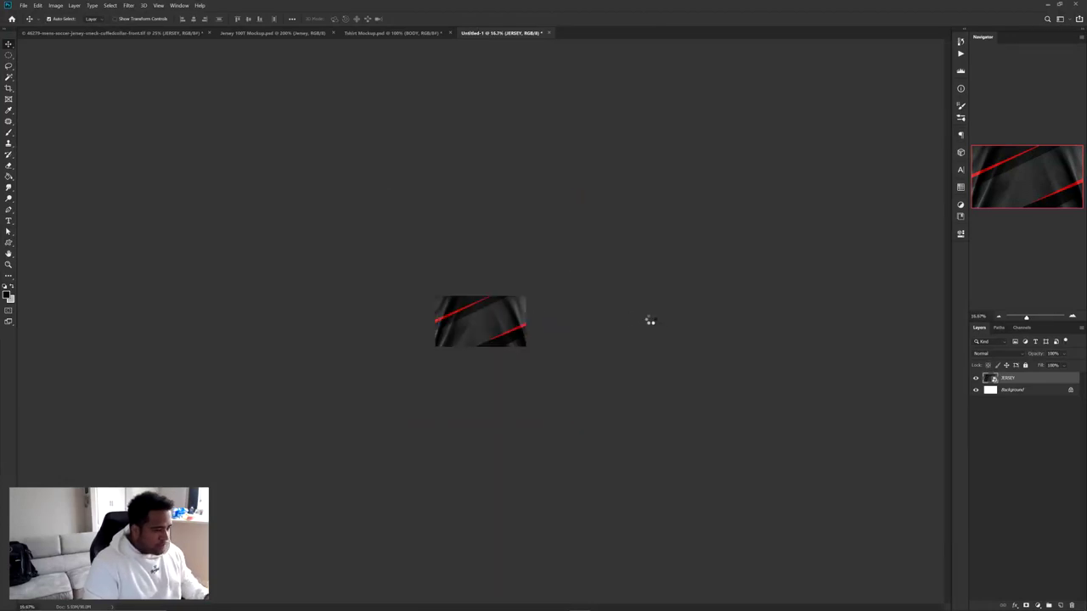
pyautogui.hotkey('ctrl', 't')
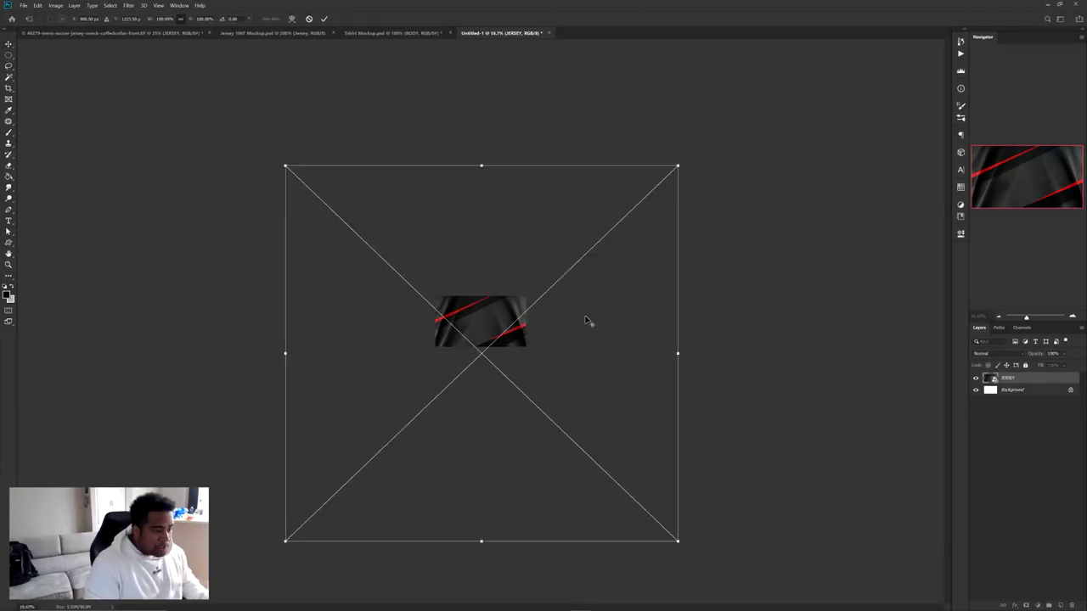
pyautogui.moveTo(677, 352); pyautogui.dragTo(501, 341)
pyautogui.press('Return')
pyautogui.hotkey('ctrl', '+')
pyautogui.hotkey('ctrl', '+')
pyautogui.hotkey('ctrl', '+')
pyautogui.hotkey('ctrl', '+')
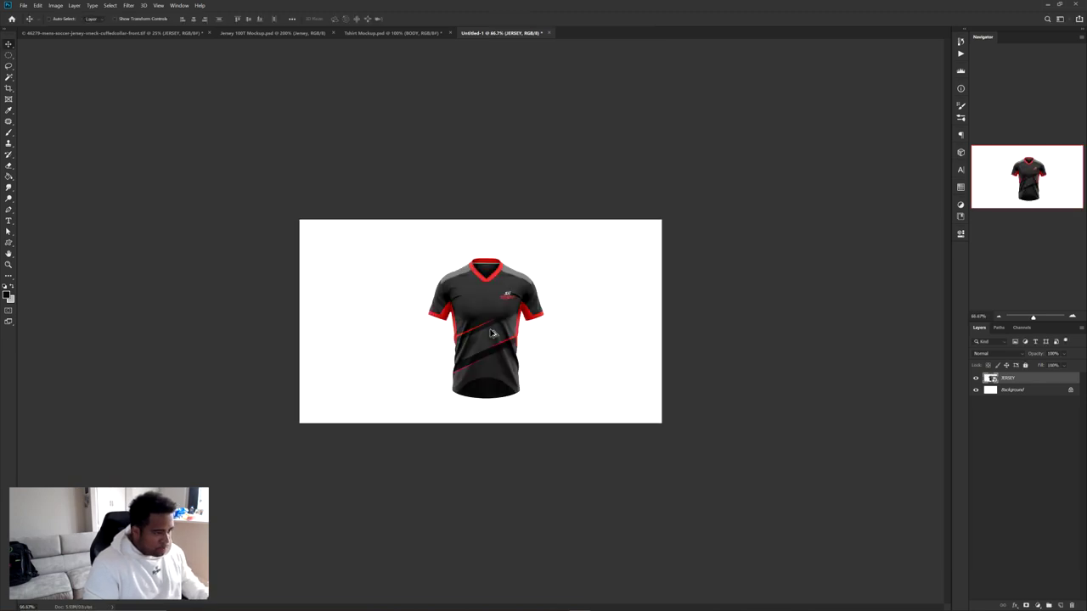
# Enlarge the jersey slightly so it fills most of the canvas height
pyautogui.hotkey('ctrl', 't')
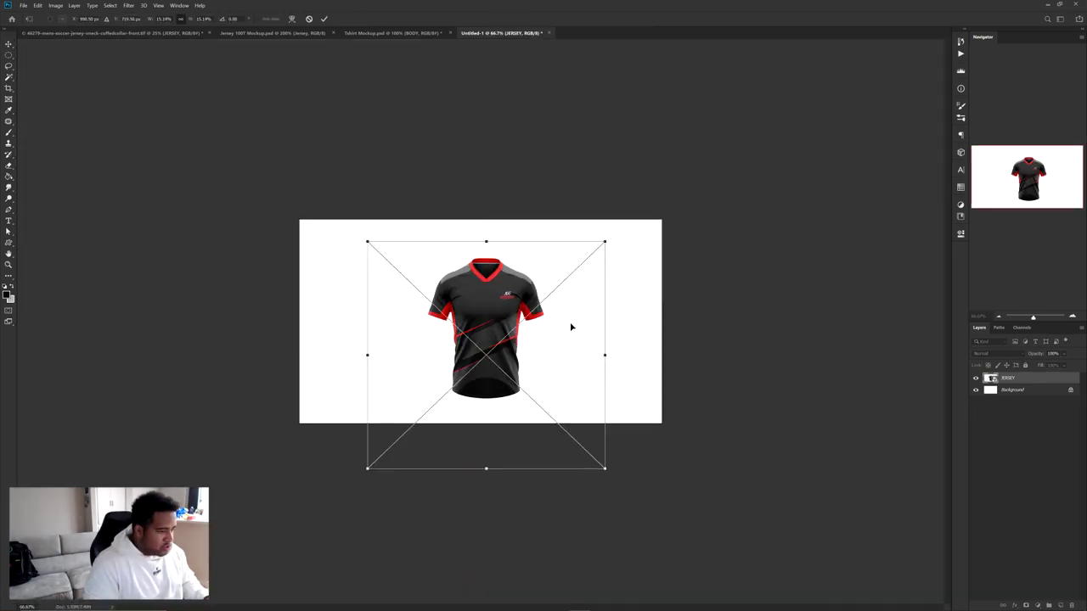
pyautogui.moveTo(604, 352); pyautogui.dragTo(625, 352)
pyautogui.press('Return')
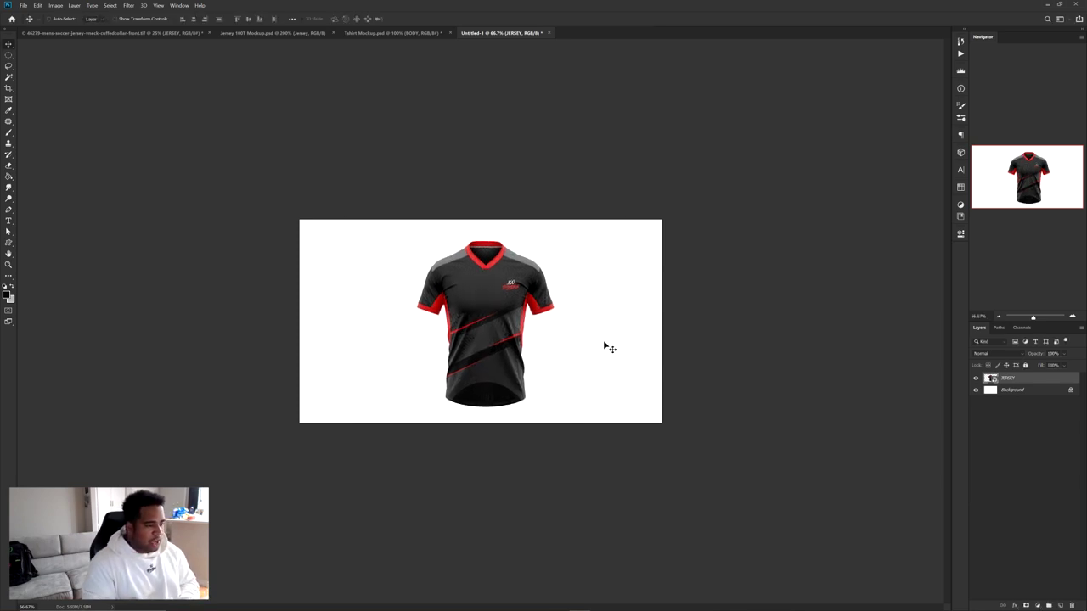
# Crop both empty sides of the canvas to a portrait format around the jersey and recentre the jersey
pyautogui.press('c')
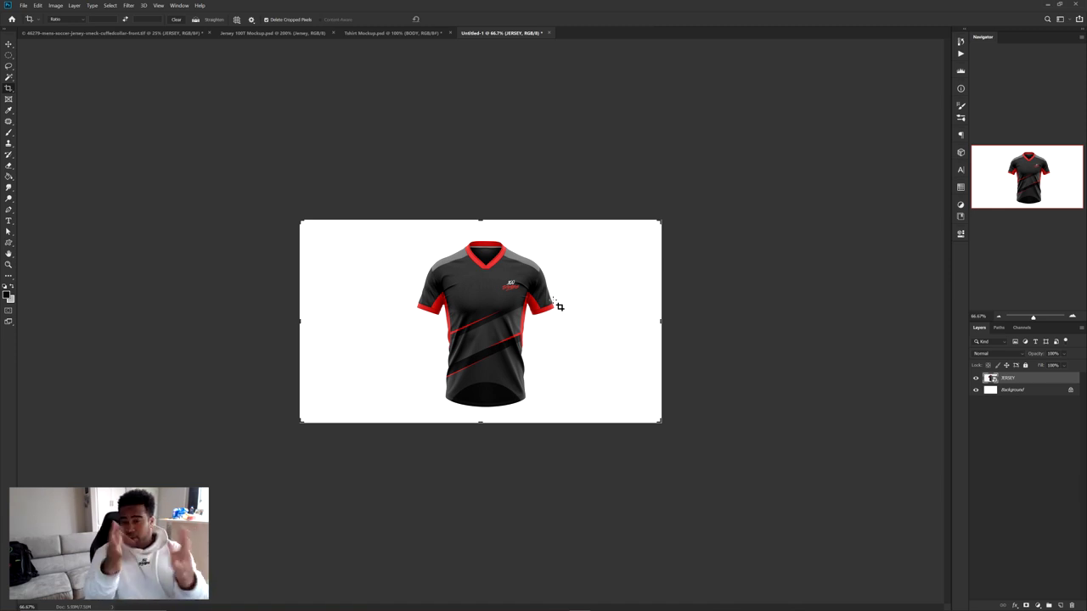
pyautogui.hotkey('ctrl', '+')
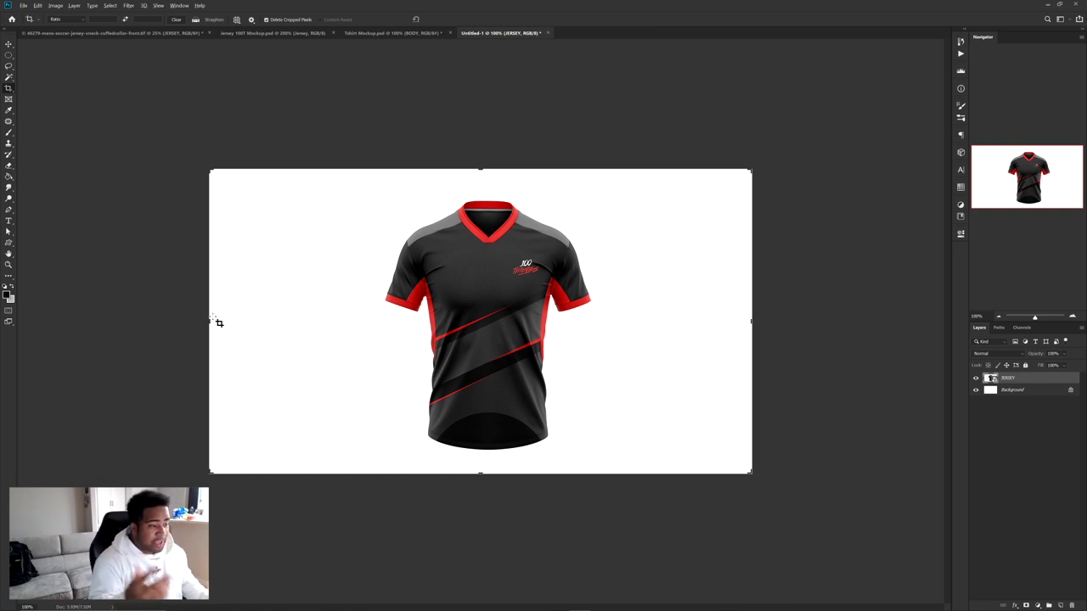
pyautogui.moveTo(208, 321); pyautogui.dragTo(352, 333)
pyautogui.press('Return')
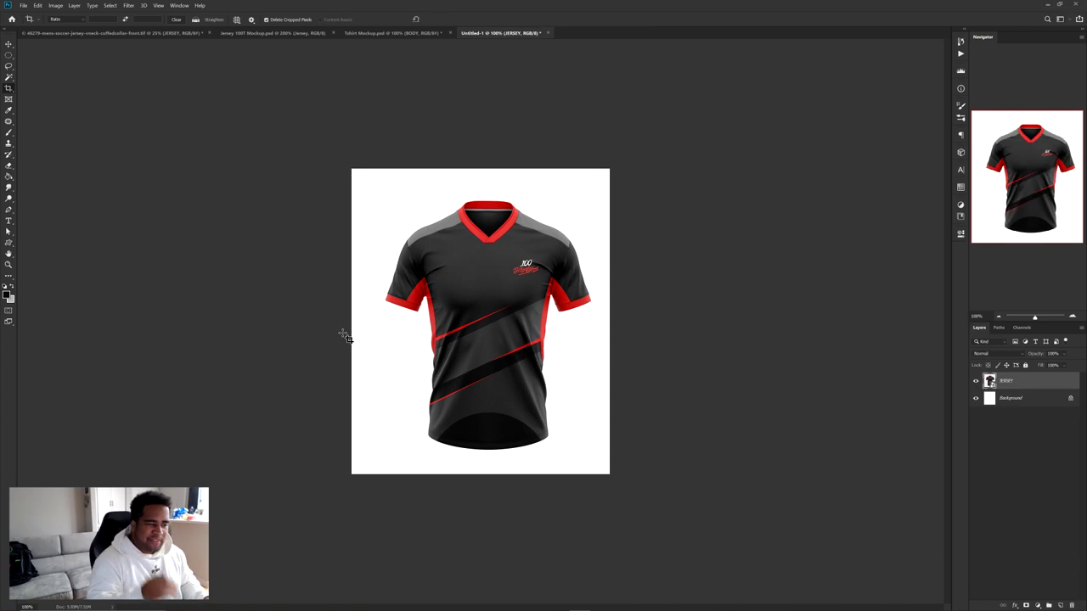
pyautogui.press('v')
pyautogui.moveTo(511, 290); pyautogui.dragTo(506, 287)
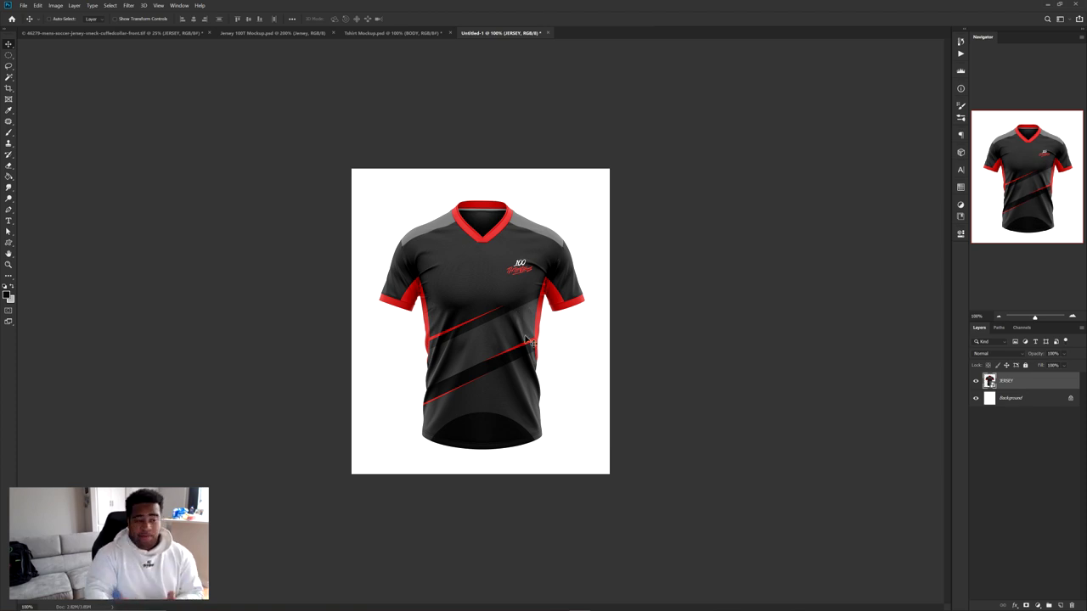
# Duplicate the JERSEY layer beneath the original, fill the Background layer with black and darken it further with Hue/Saturation
pyautogui.keyDown('alt'); pyautogui.moveTo(1018, 384); pyautogui.dragTo(1021, 406); pyautogui.keyUp('alt')
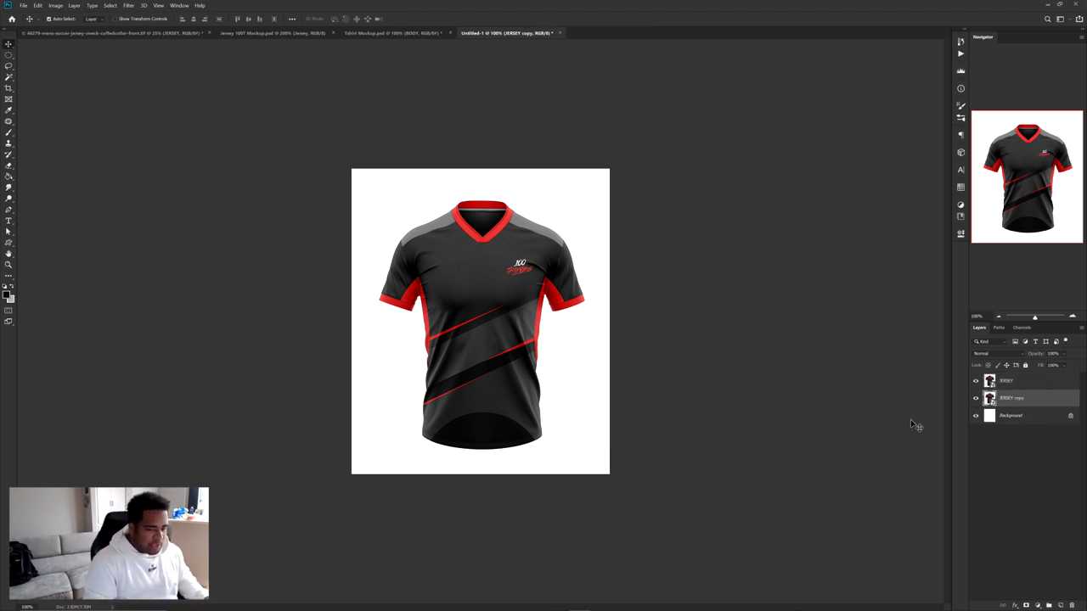
pyautogui.click(1032, 419)
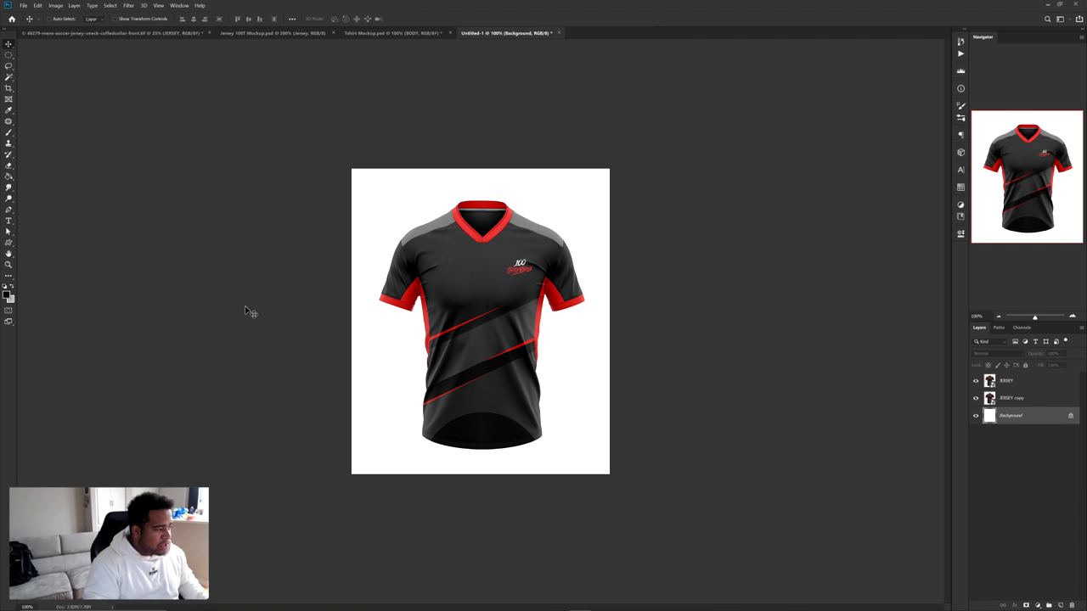
pyautogui.hotkey('alt', 'BackSpace')
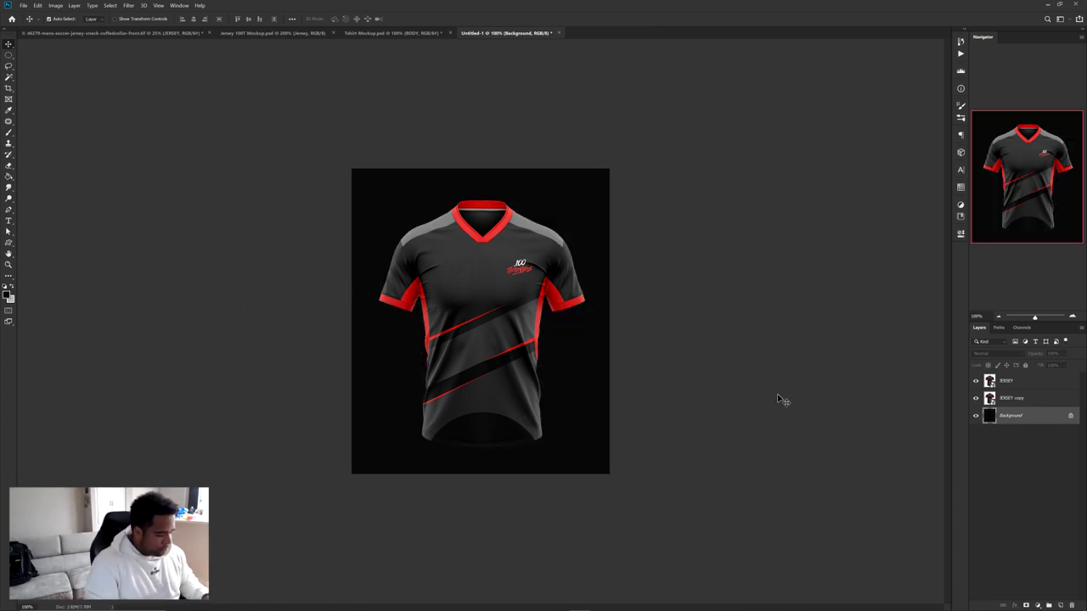
pyautogui.hotkey('ctrl', 'u')
pyautogui.moveTo(747, 303); pyautogui.dragTo(733, 304)
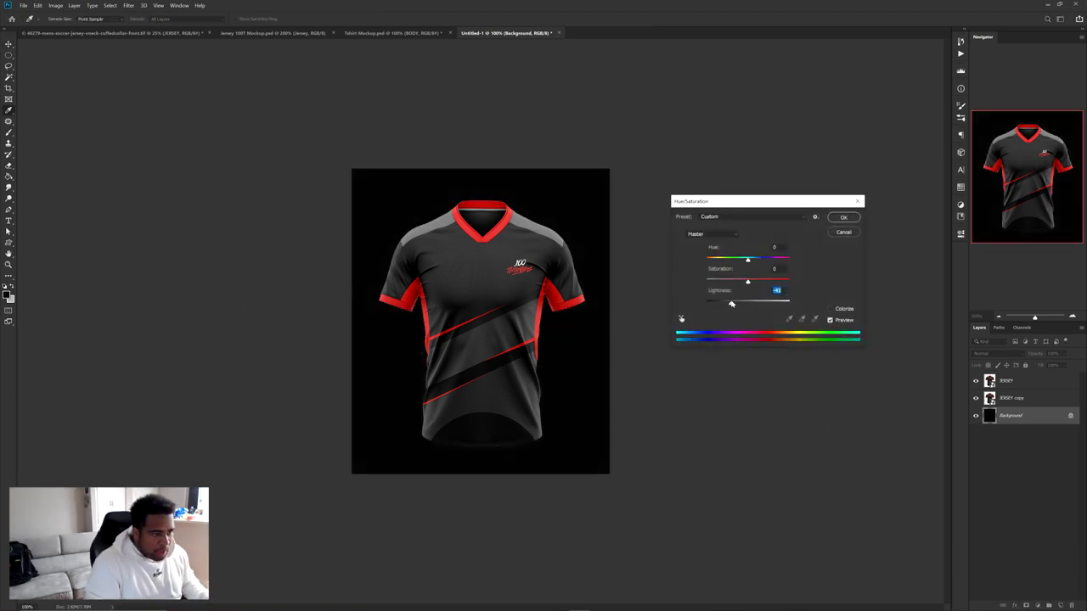
pyautogui.click(843, 217)
# Enlarge the JERSEY copy well beyond the canvas and reposition it behind the main jersey
pyautogui.click(1027, 396)
pyautogui.hotkey('ctrl', 't')
pyautogui.moveTo(700, 373); pyautogui.dragTo(1071, 365)
pyautogui.moveTo(651, 294); pyautogui.dragTo(650, 391)
pyautogui.press('Return')
pyautogui.moveTo(523, 362); pyautogui.dragTo(515, 255)
# Set the JERSEY copy to Luminosity blending at 50% opacity and shift it so its collar sits behind the jersey
pyautogui.click(993, 353)
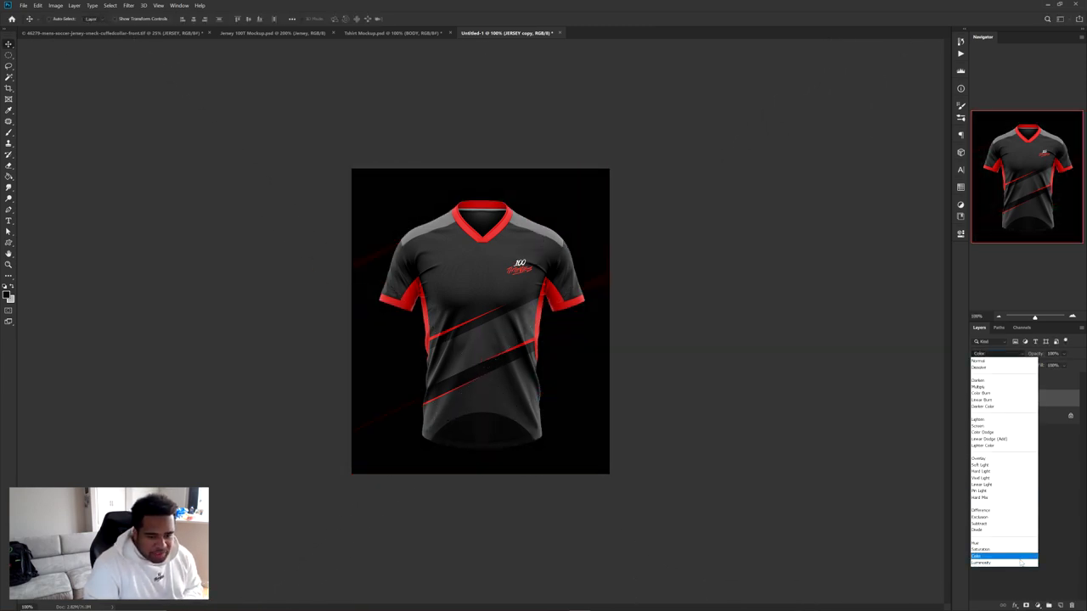
pyautogui.click(990, 560)
pyautogui.click(1053, 353)
pyautogui.write('50')
pyautogui.press('Return')
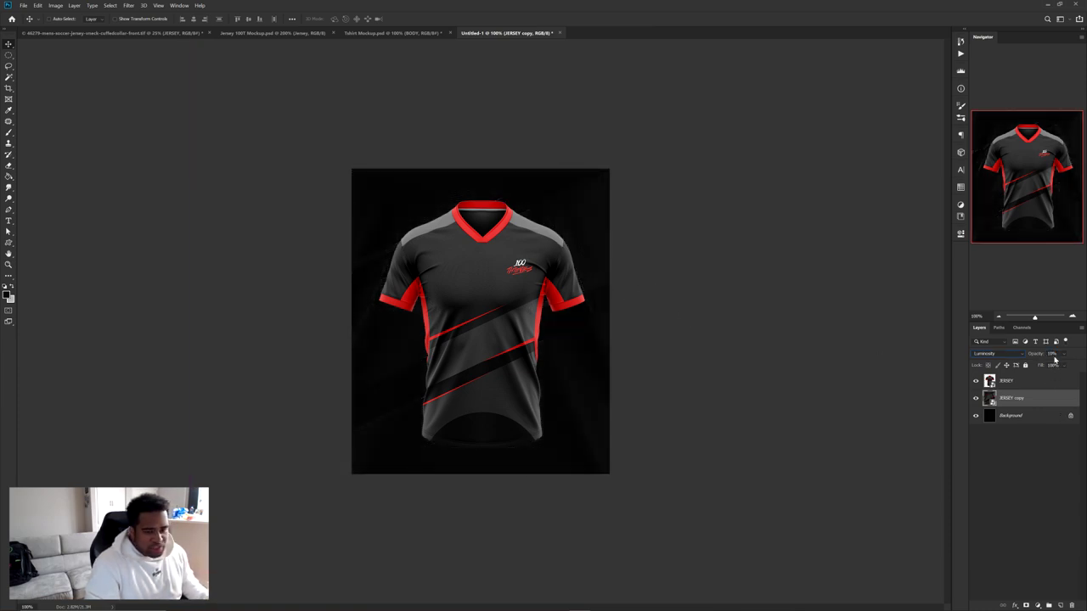
pyautogui.click(1052, 355)
pyautogui.write('80')
pyautogui.press('Return')
pyautogui.moveTo(790, 301)
pyautogui.mouseDown()
pyautogui.moveTo(628, 417)
pyautogui.moveTo(611, 400)
pyautogui.moveTo(598, 287)
pyautogui.mouseUp()
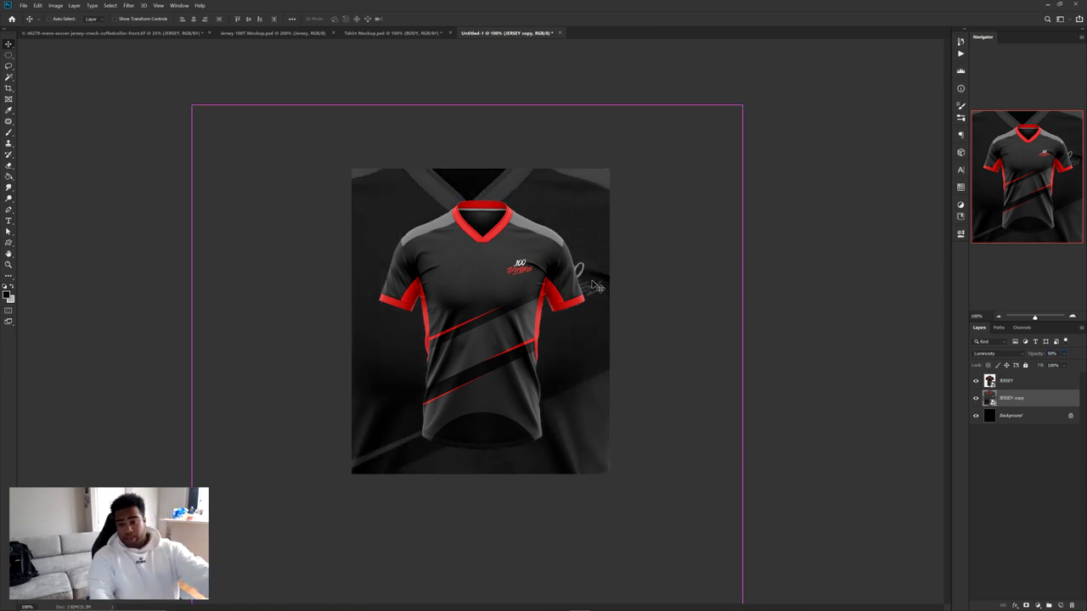
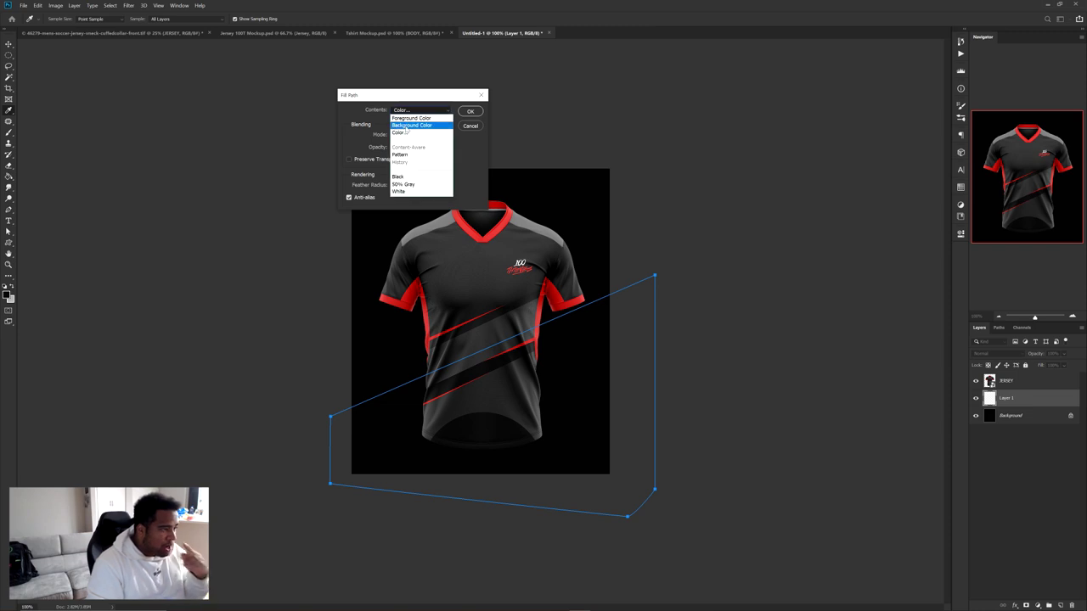
# Fill the angled path across the lower canvas with red c51717 on Layer 1 and delete the path
pyautogui.click(839, 407)
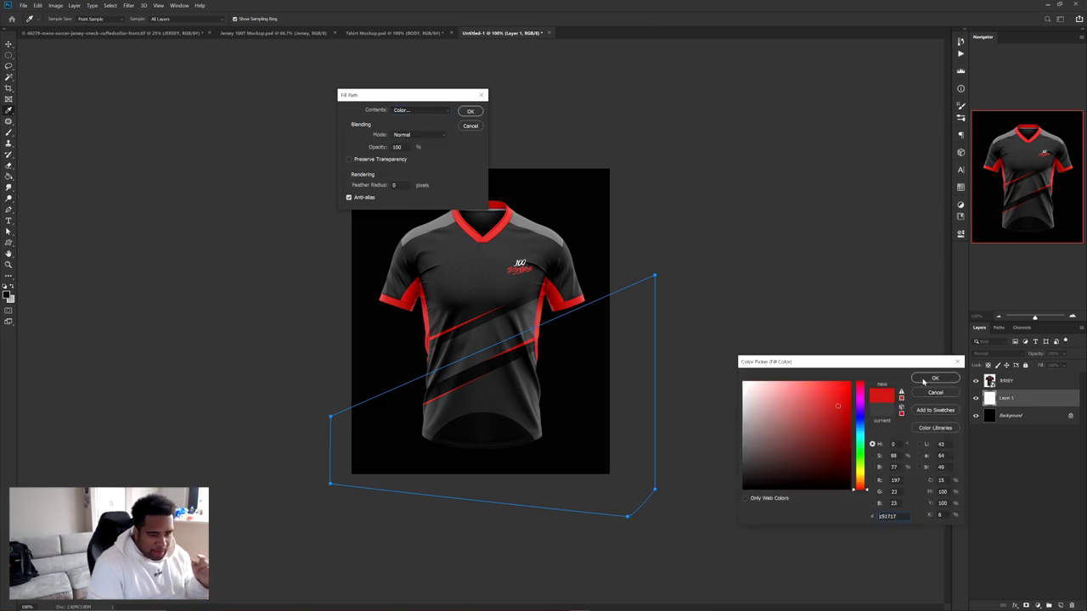
pyautogui.press('Return')
pyautogui.press('Return')
pyautogui.rightClick(559, 201)
pyautogui.click(586, 213)
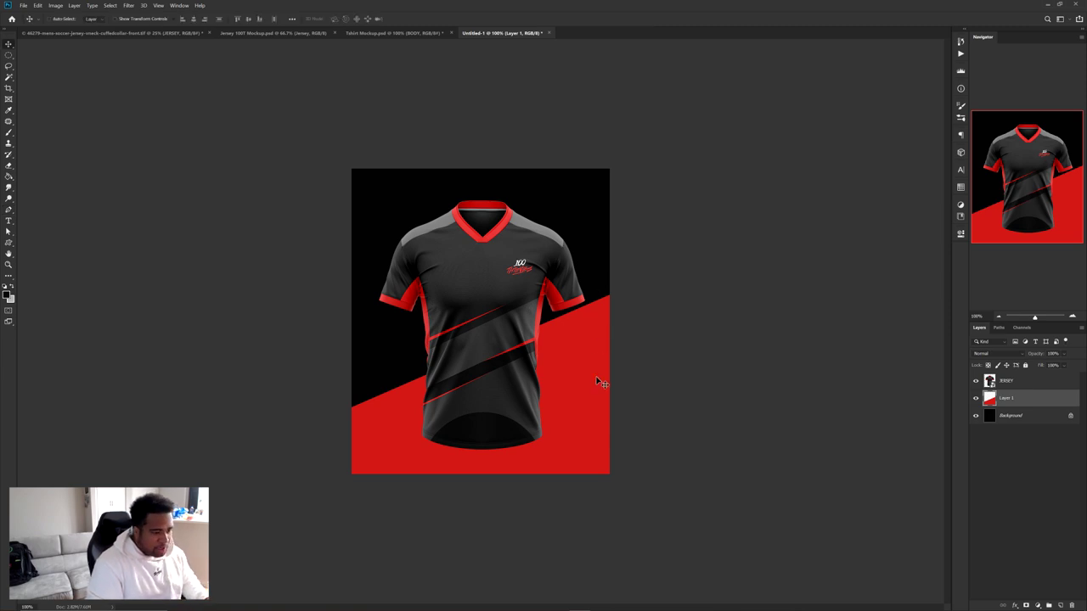
# Adjust the red background shape to about +10 saturation and -8 lightness, and move it slightly down
pyautogui.hotkey('ctrl', 'u')
pyautogui.moveTo(747, 305); pyautogui.dragTo(763, 284)
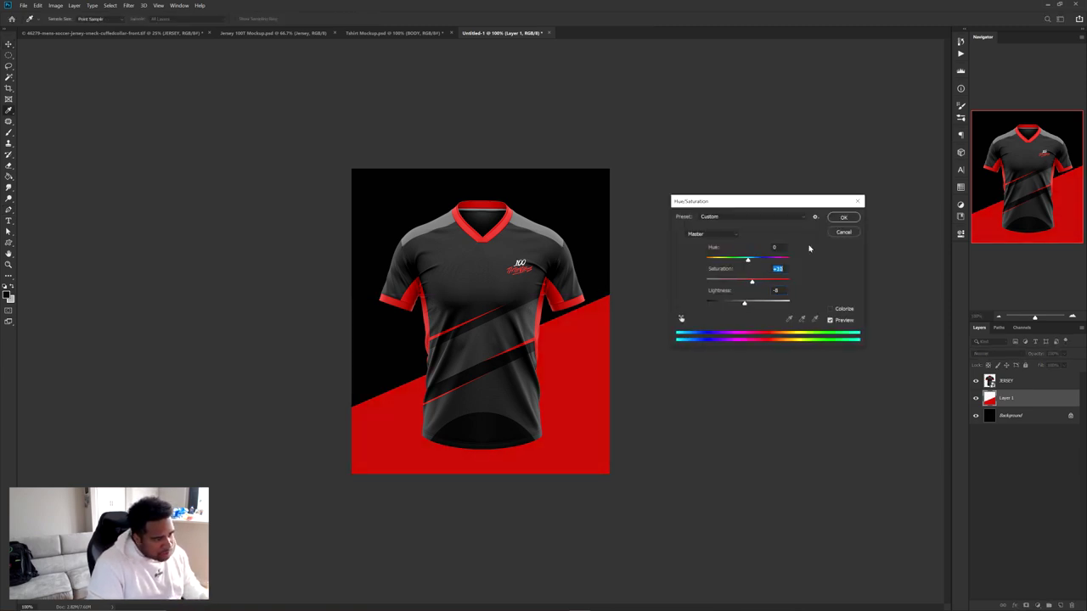
pyautogui.click(844, 218)
pyautogui.press('v')
pyautogui.moveTo(568, 369); pyautogui.dragTo(566, 386)
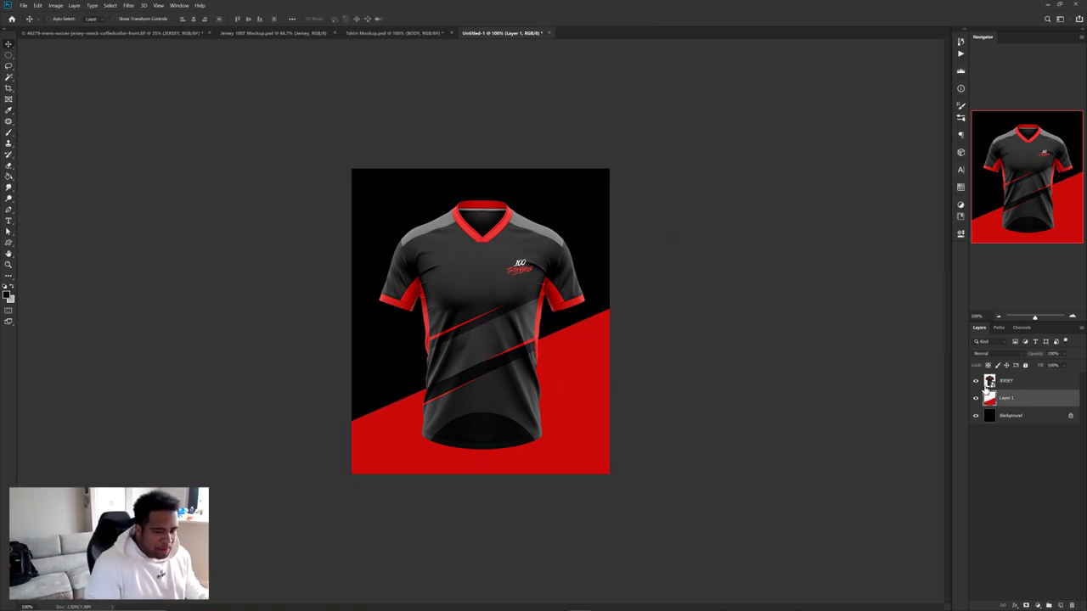
# Duplicate Layer 1 beneath itself, enlarge the copy and raise it so a diagonal band extends above the red shape
pyautogui.moveTo(1025, 402); pyautogui.dragTo(1024, 409)
pyautogui.hotkey('ctrl', 't')
pyautogui.moveTo(610, 397); pyautogui.dragTo(749, 388)
pyautogui.moveTo(657, 397); pyautogui.dragTo(654, 382)
pyautogui.press('Return')
# Set the diagonal band on Layer 1 copy to -100 saturation and about -71 lightness to turn it dark grey
pyautogui.hotkey('ctrl', 'u')
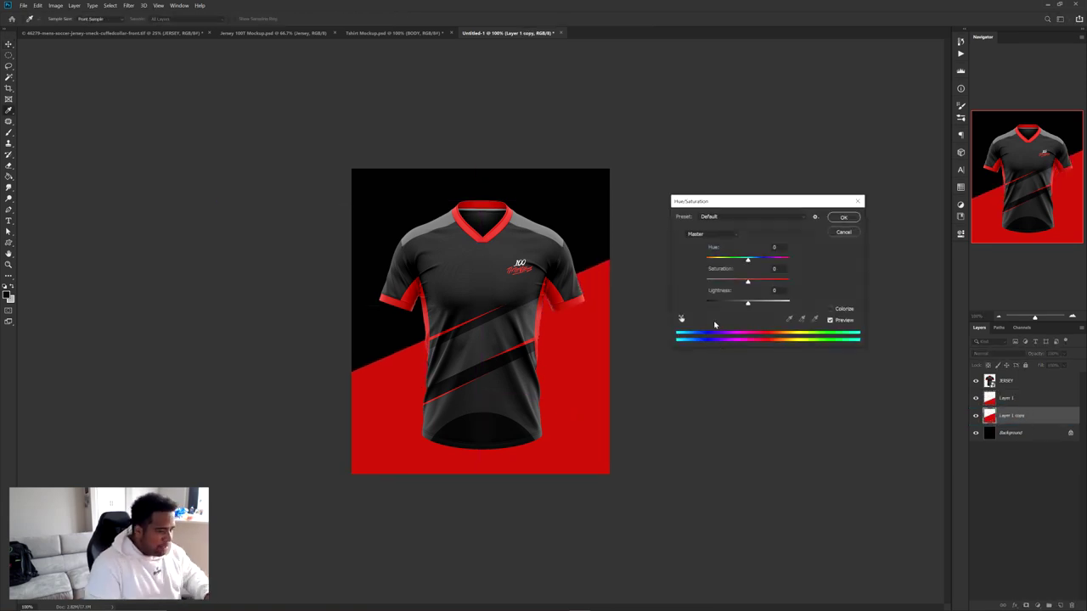
pyautogui.moveTo(724, 283); pyautogui.dragTo(624, 277)
pyautogui.moveTo(747, 303); pyautogui.dragTo(724, 305)
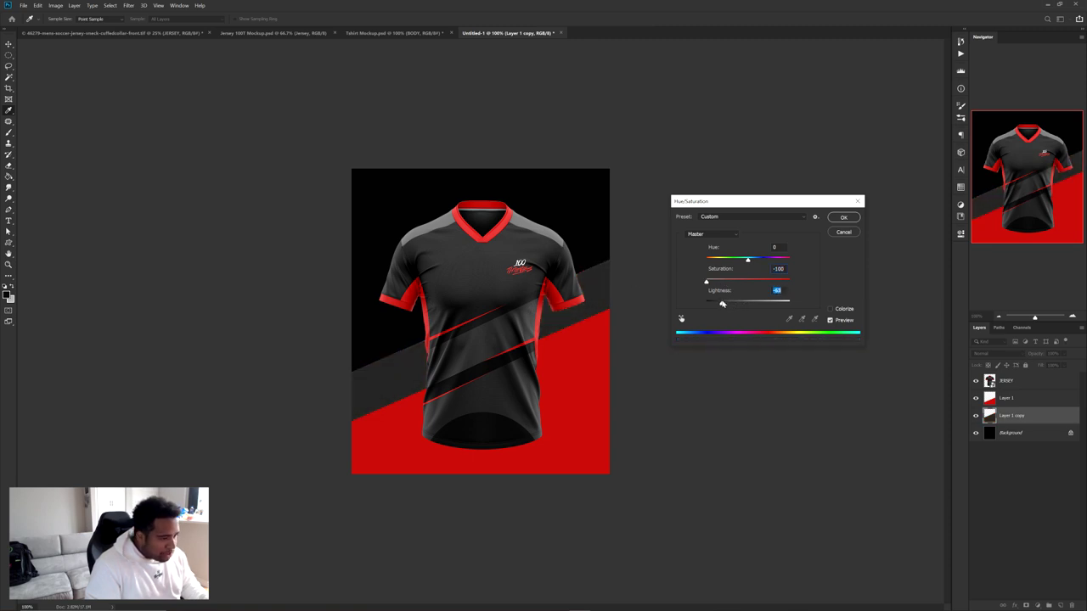
pyautogui.click(852, 219)
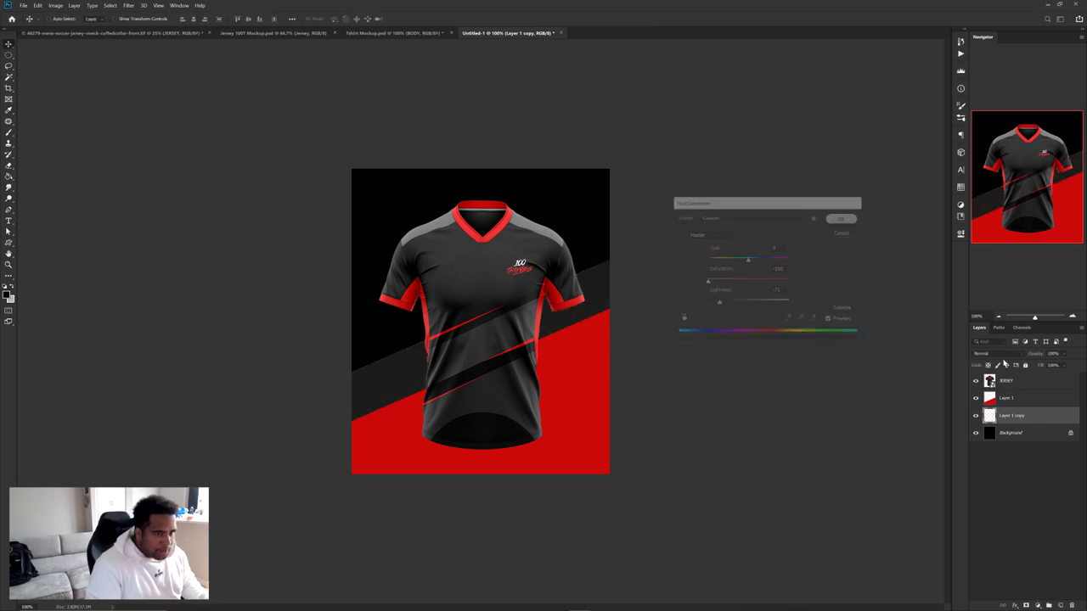
# Duplicate Layer 1 copy beneath itself, enlarge the copy into a second band higher up, and set its lightness to +14
pyautogui.hotkey('ctrl', 'j')
pyautogui.hotkey('ctrl', 't')
pyautogui.moveTo(743, 383); pyautogui.dragTo(1051, 357)
pyautogui.press('Return')
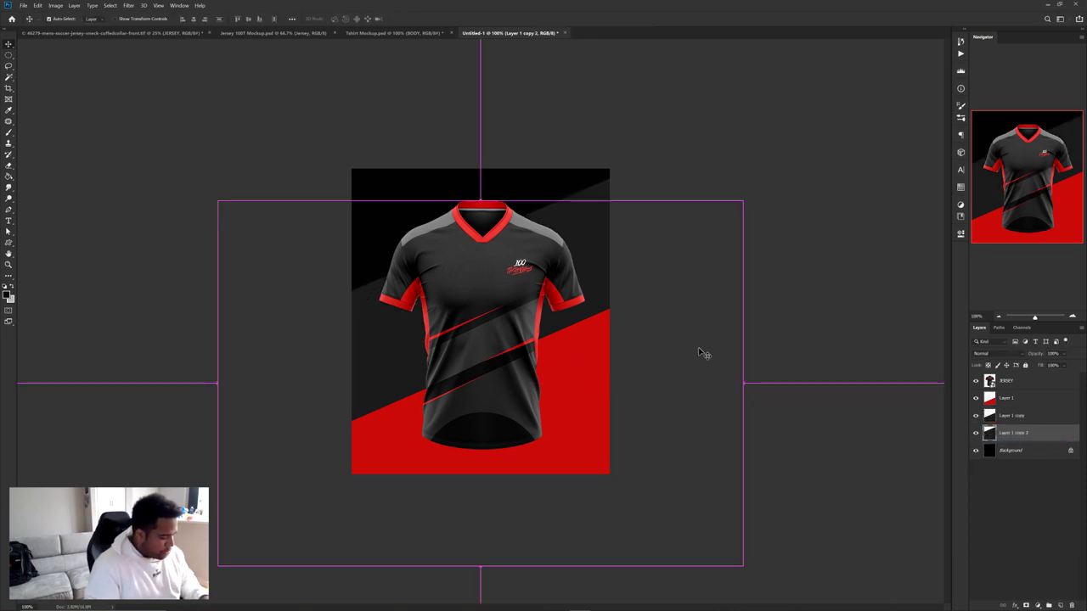
pyautogui.hotkey('ctrl', 'u')
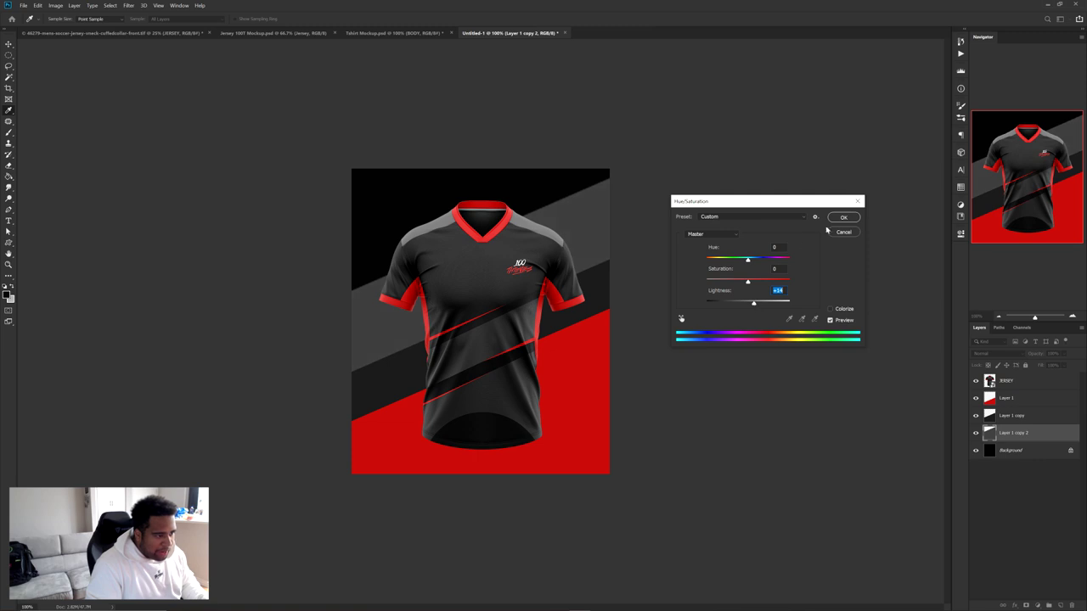
pyautogui.click(834, 220)
# Darken the lower grey band on Layer 1 copy to about -60 lightness
pyautogui.keyDown('ctrl'); pyautogui.click(604, 298); pyautogui.keyUp('ctrl')
pyautogui.hotkey('ctrl', 'u')
pyautogui.moveTo(741, 305); pyautogui.dragTo(723, 304)
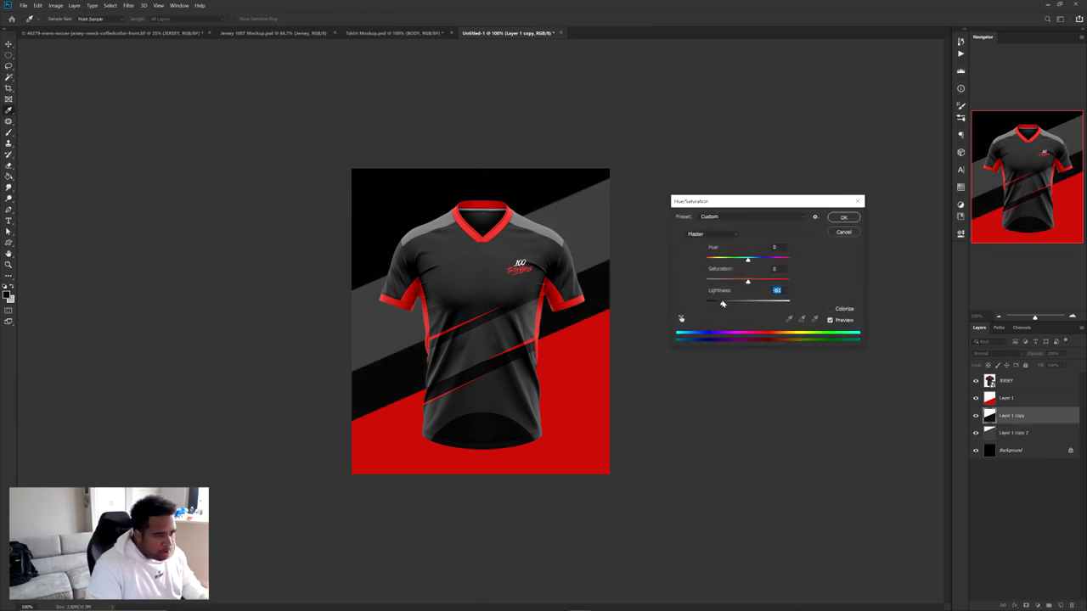
pyautogui.click(843, 217)
# Trace a closed path along the upper grey band's diagonal edge and around the lower canvas, and hide Layer 1 copy 2
pyautogui.click(585, 233)
pyautogui.scroll(5, 575, 165)
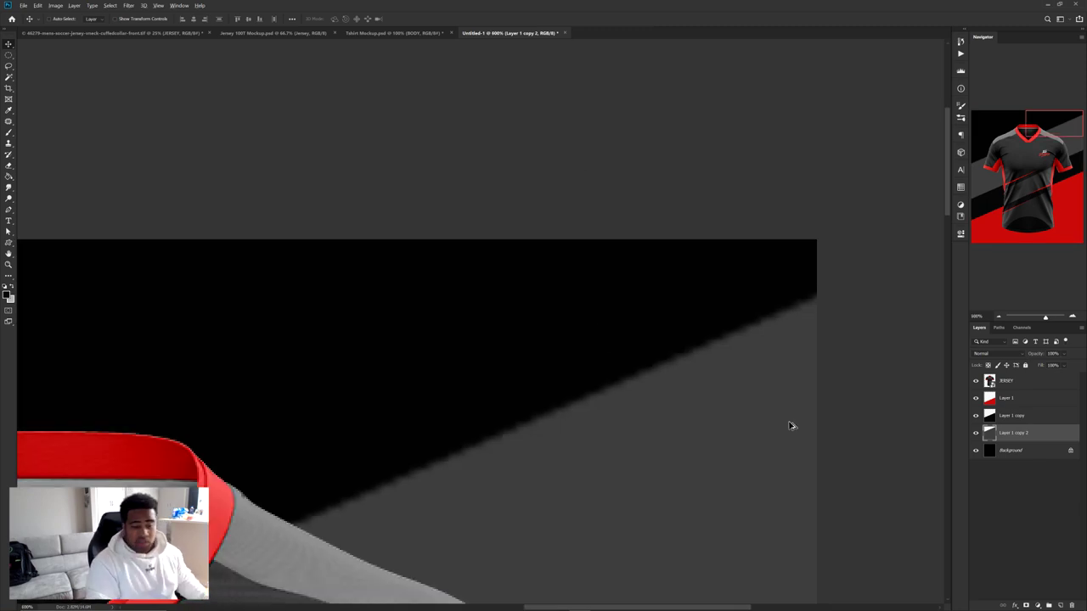
pyautogui.scroll(-5, 790, 425)
pyautogui.press('p')
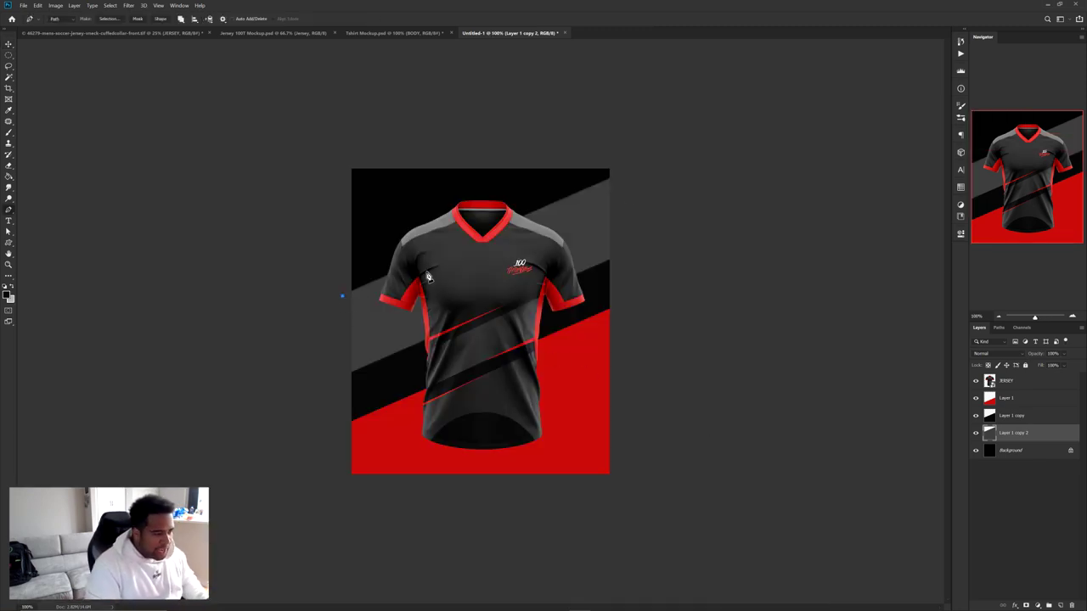
pyautogui.click(640, 166)
pyautogui.click(640, 553)
pyautogui.moveTo(293, 522); pyautogui.dragTo(296, 507)
pyautogui.click(344, 297)
pyautogui.hotkey('ctrl', 'z')
pyautogui.click(343, 298)
pyautogui.click(975, 433)
# Fill the path with grey 969696 on a new layer above Layer 1 copy 2 and delete the path
pyautogui.rightClick(515, 292)
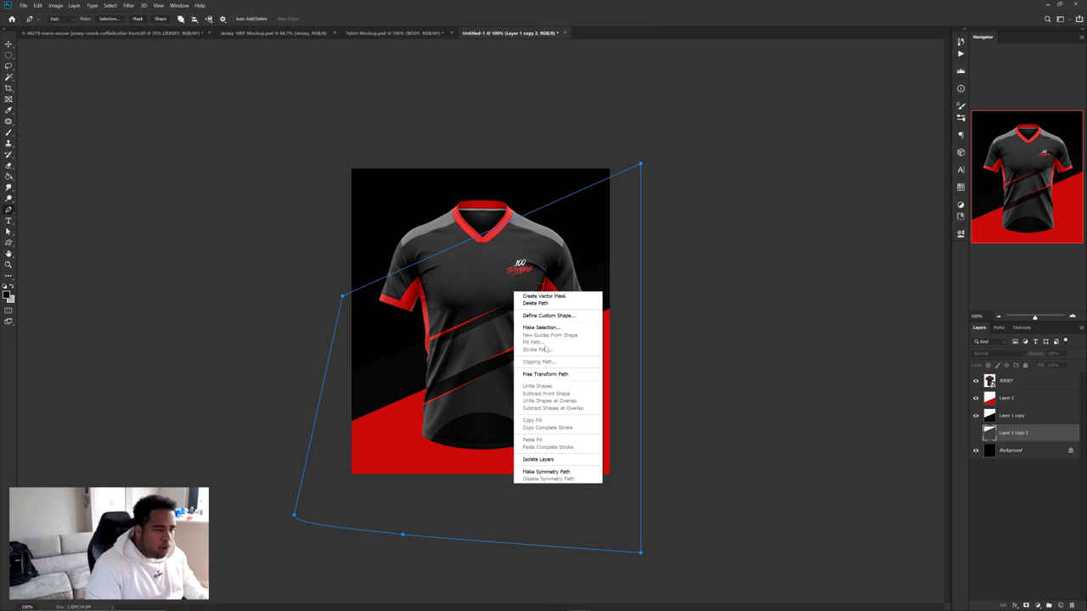
pyautogui.click(1059, 603)
pyautogui.click(1059, 603)
pyautogui.rightClick(531, 344)
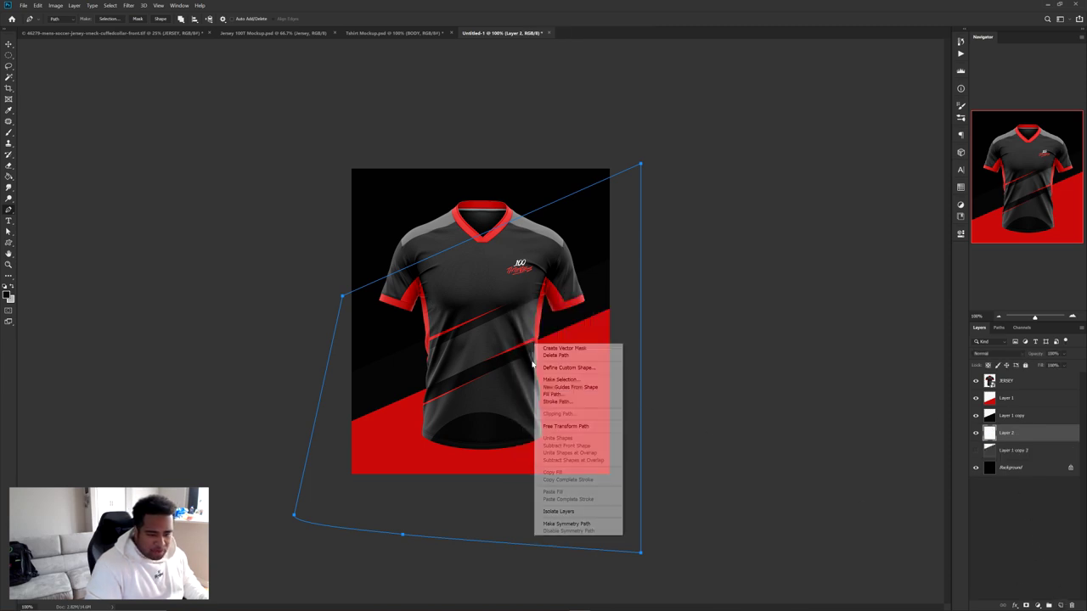
pyautogui.click(547, 400)
pyautogui.click(402, 120)
pyautogui.rightClick(536, 233)
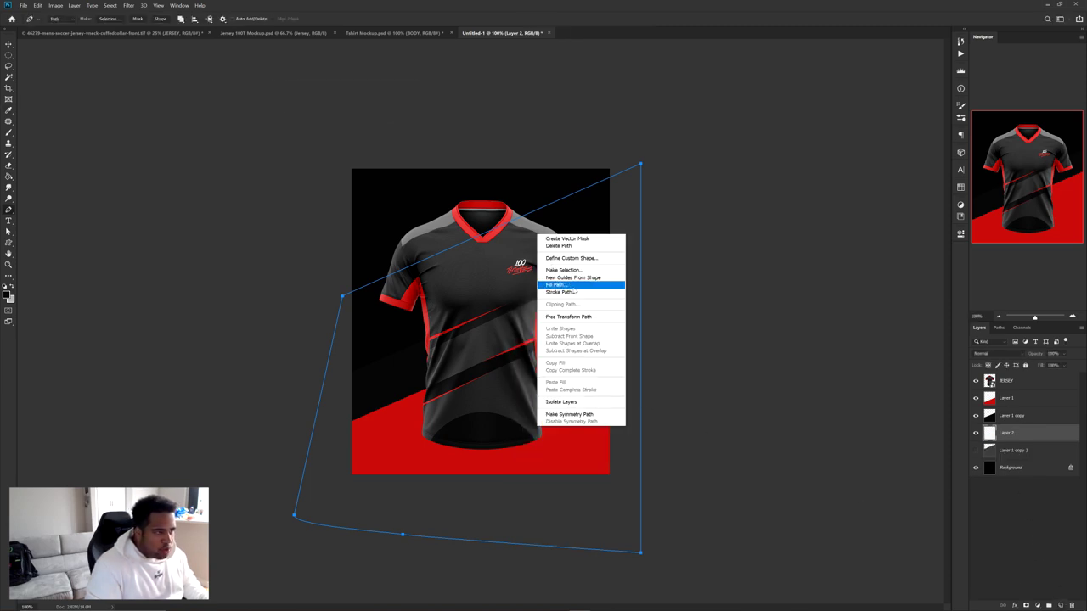
pyautogui.click(574, 286)
pyautogui.click(418, 110)
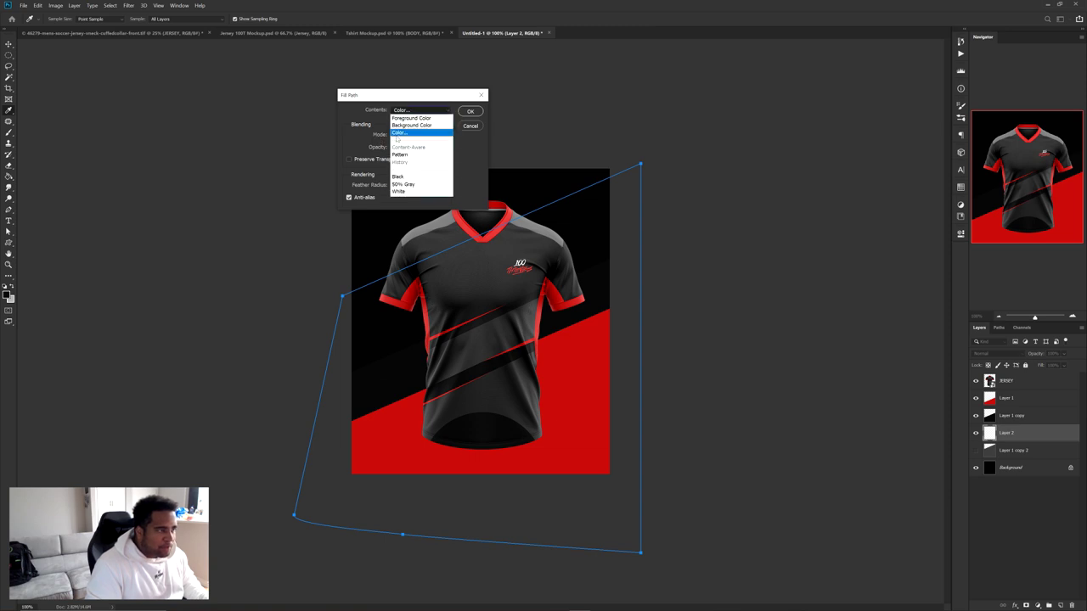
pyautogui.click(404, 134)
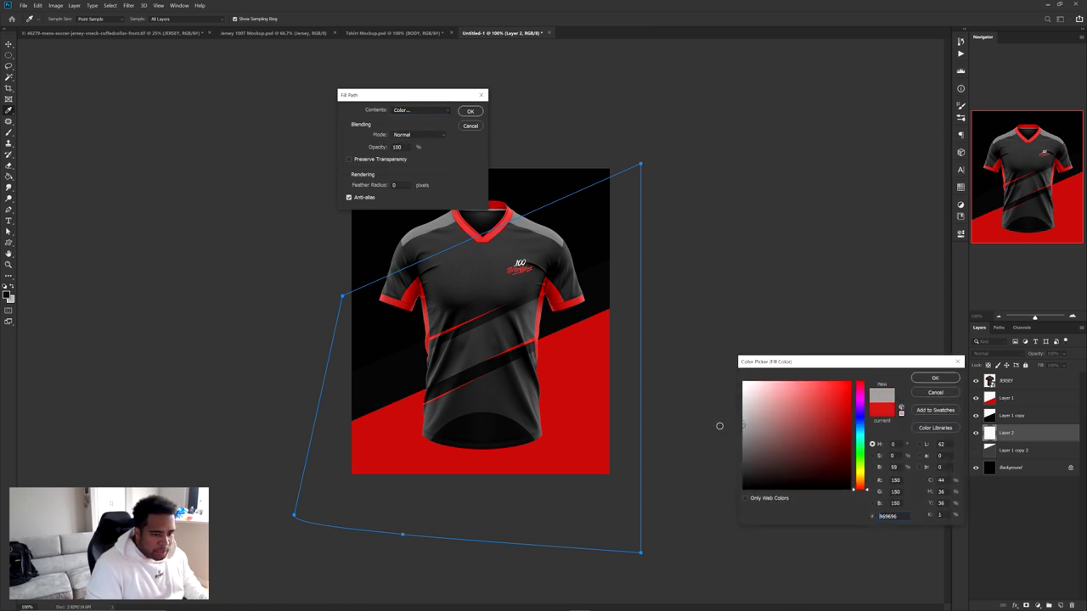
pyautogui.click(934, 378)
pyautogui.click(469, 112)
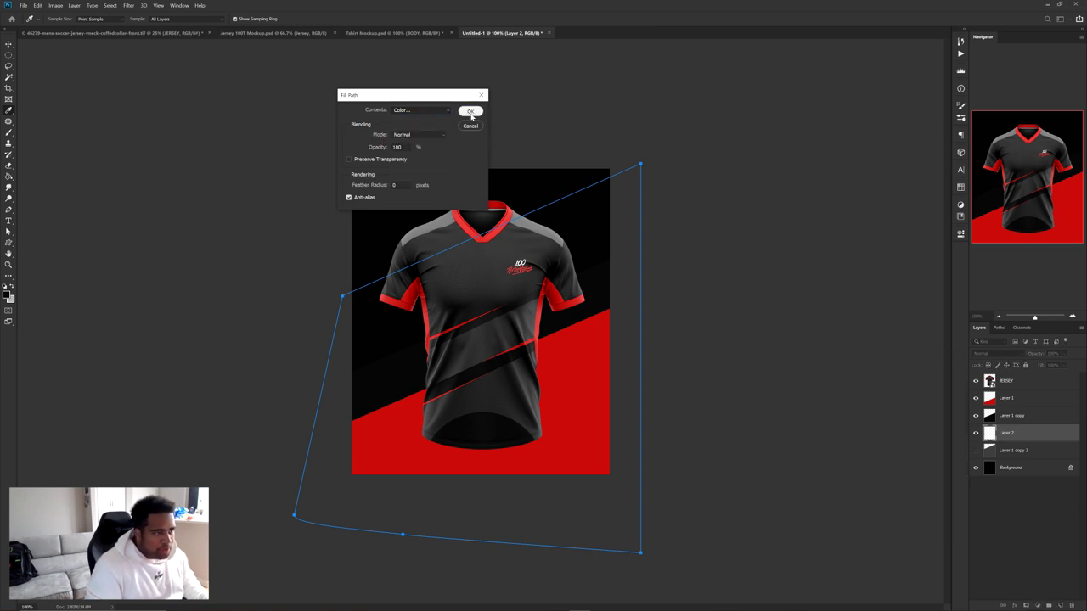
pyautogui.rightClick(563, 197)
pyautogui.click(577, 209)
# Darken the new upper grey band on Layer 2 to about -49 lightness
pyautogui.hotkey('ctrl', 'u')
pyautogui.moveTo(746, 303); pyautogui.dragTo(727, 307)
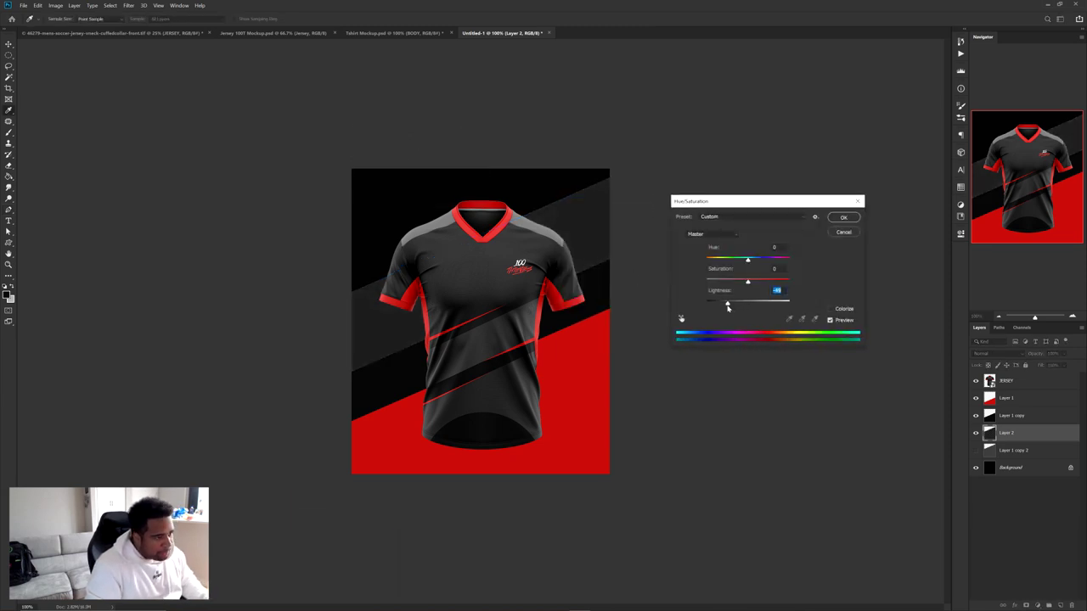
pyautogui.click(843, 218)
# Bring the 100 Thieves logo from the soccer jersey file into Untitled-1 and enlarge it past the canvas width
pyautogui.click(90, 34)
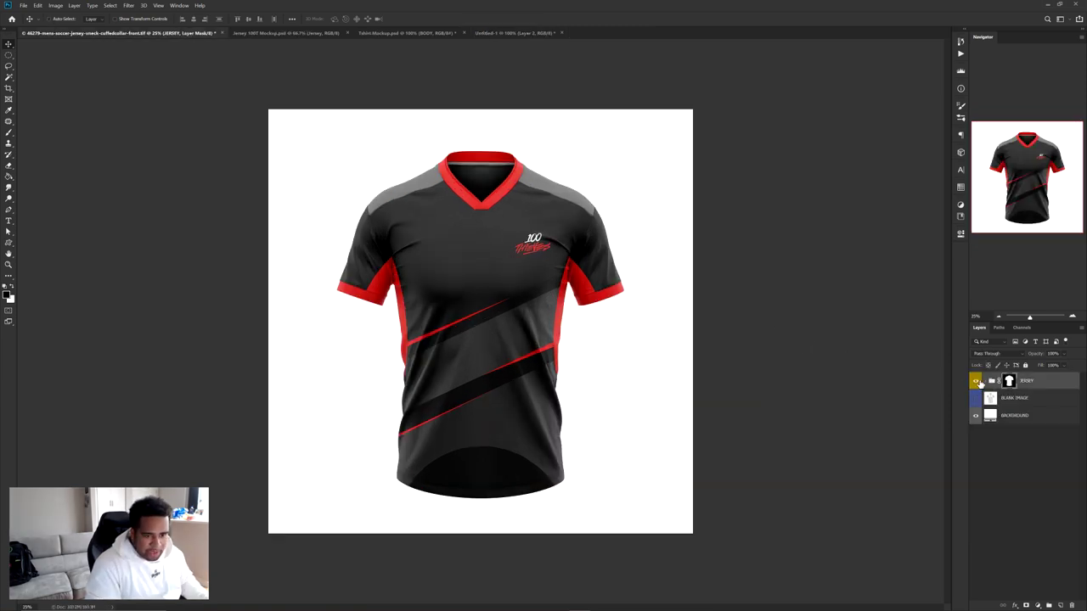
pyautogui.click(983, 381)
pyautogui.moveTo(542, 248); pyautogui.dragTo(439, 243)
pyautogui.hotkey('ctrl', 't')
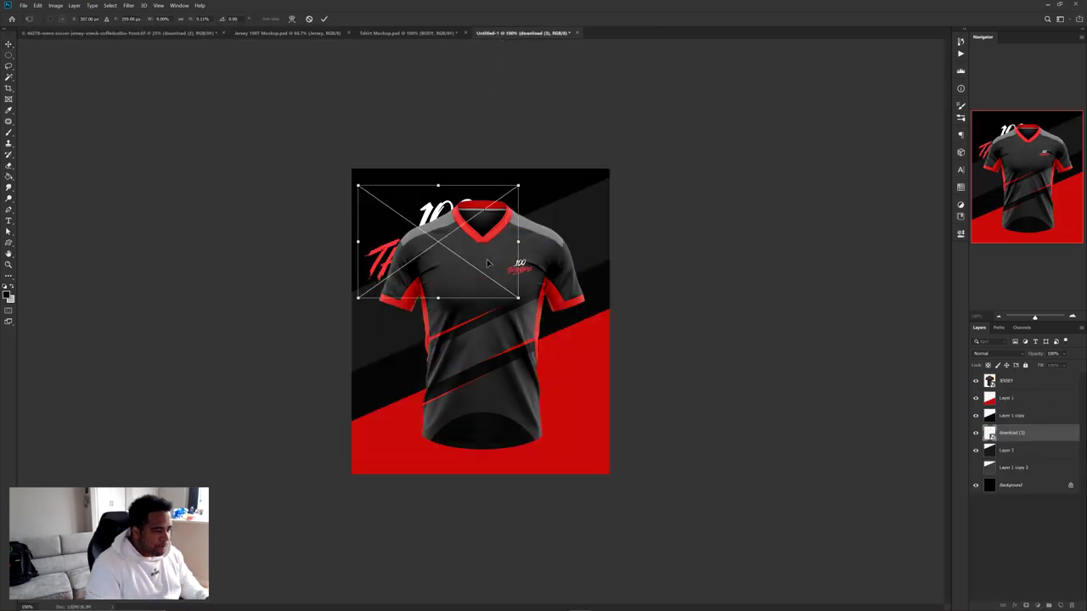
pyautogui.moveTo(520, 242); pyautogui.dragTo(728, 223)
pyautogui.press('Return')
# Move the logo layer above Layer 1 copy and clip it to that diagonal band
pyautogui.moveTo(1018, 433); pyautogui.dragTo(1023, 416)
pyautogui.rightClick(1019, 416)
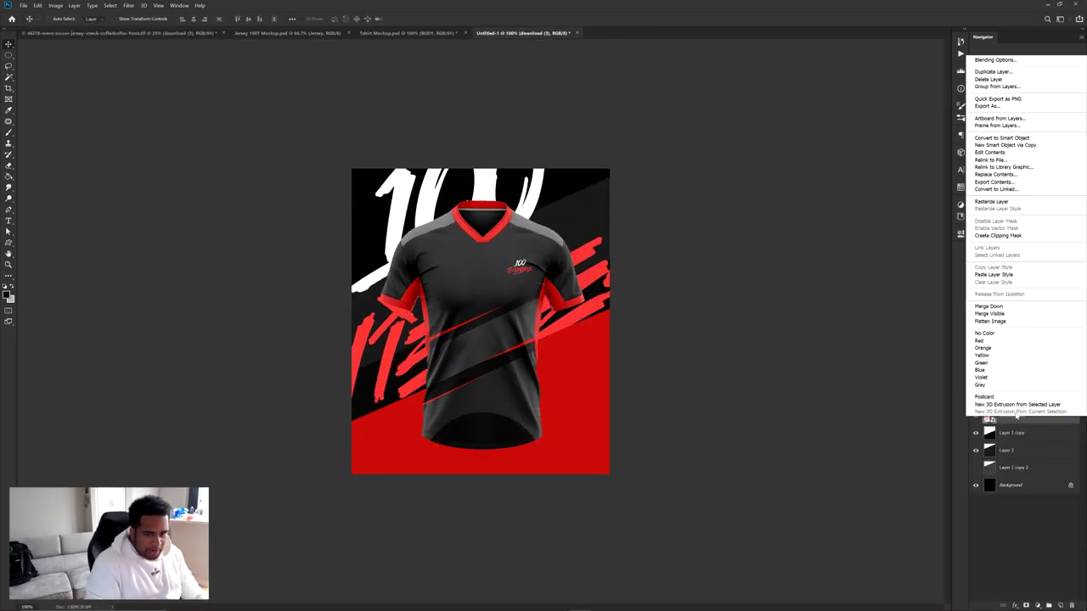
pyautogui.click(1012, 236)
# Reposition the clipped logo so its THIEVES lettering fills the band, and rotate it to about -19 degrees along the diagonal
pyautogui.moveTo(584, 335); pyautogui.dragTo(590, 363)
pyautogui.moveTo(392, 369); pyautogui.dragTo(397, 379)
pyautogui.hotkey('ctrl', 't')
pyautogui.moveTo(782, 303); pyautogui.dragTo(776, 272)
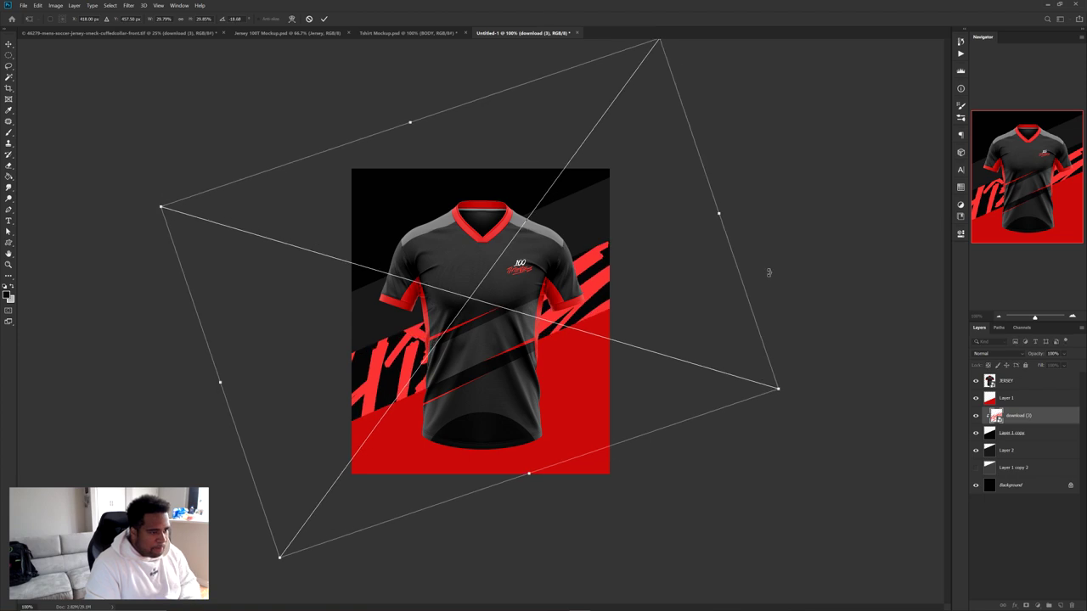
pyautogui.press('Return')
# Turn the clipped logo white with +100 lightness and lower its opacity below 10% as a faint watermark
pyautogui.hotkey('ctrl', 'u')
pyautogui.moveTo(604, 317); pyautogui.dragTo(658, 317)
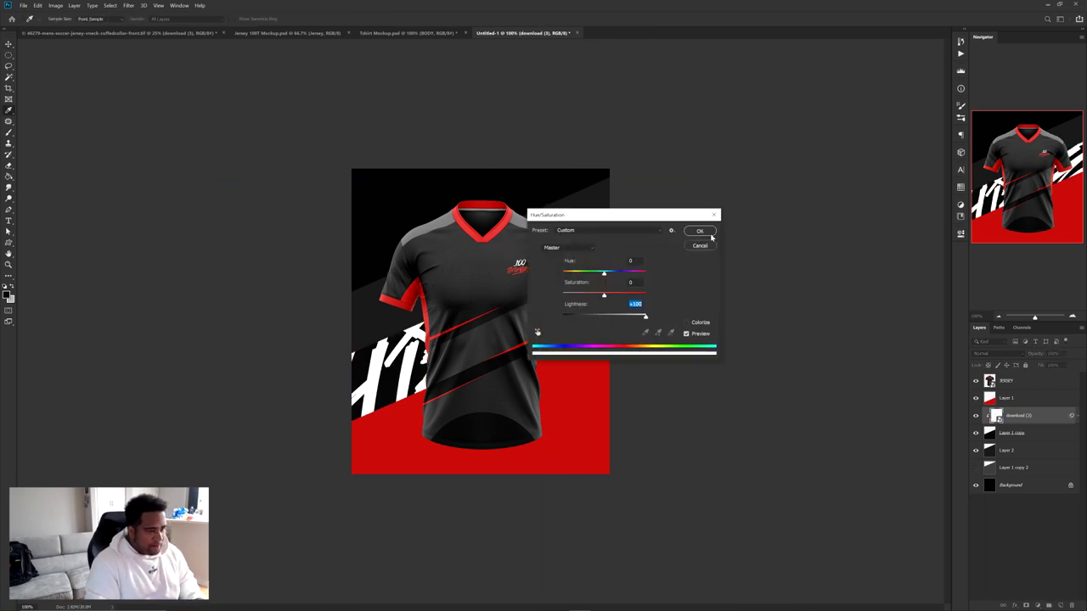
pyautogui.click(706, 232)
pyautogui.click(998, 353)
pyautogui.click(1045, 357)
pyautogui.scroll(-10, 1054, 354)
pyautogui.hotkey('shift', 'Up')
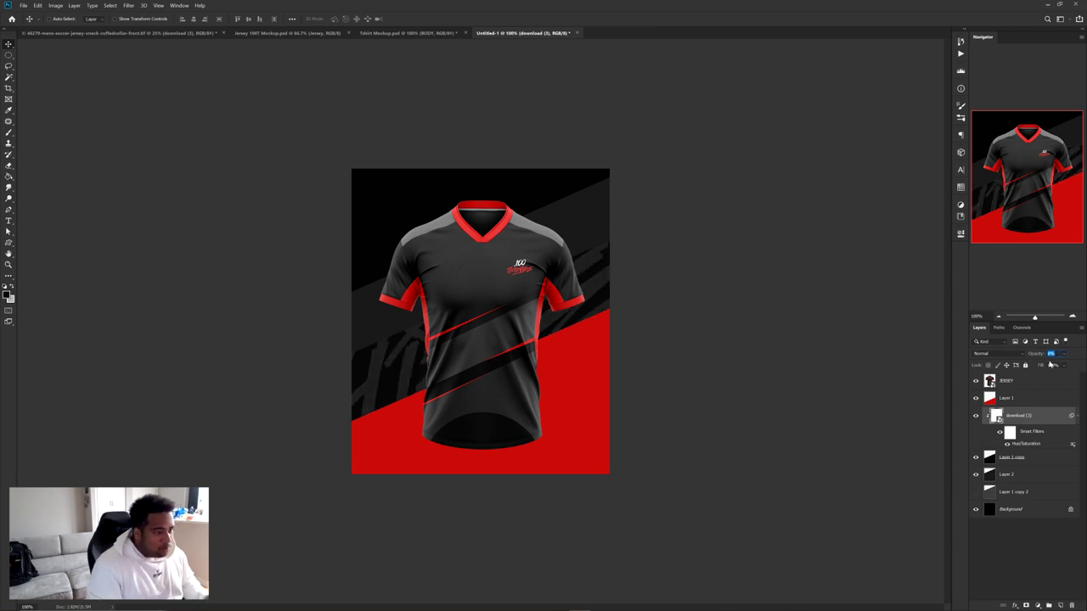
# Add a new layer above Layer 1 and ready the Brush tool for a shadow beneath the jersey
pyautogui.click(1048, 396)
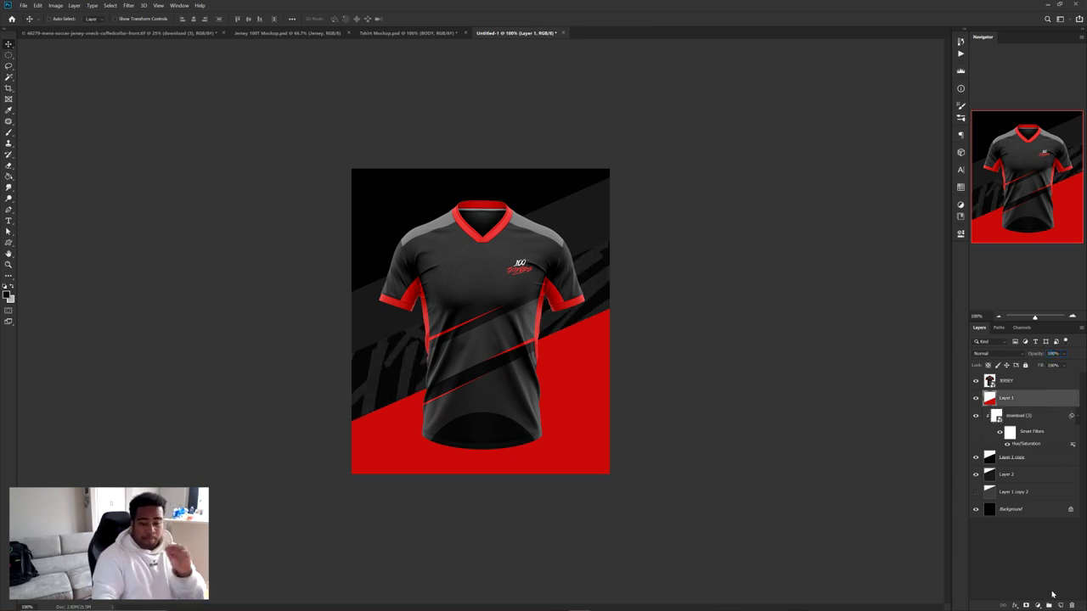
pyautogui.click(1060, 605)
pyautogui.press('b')
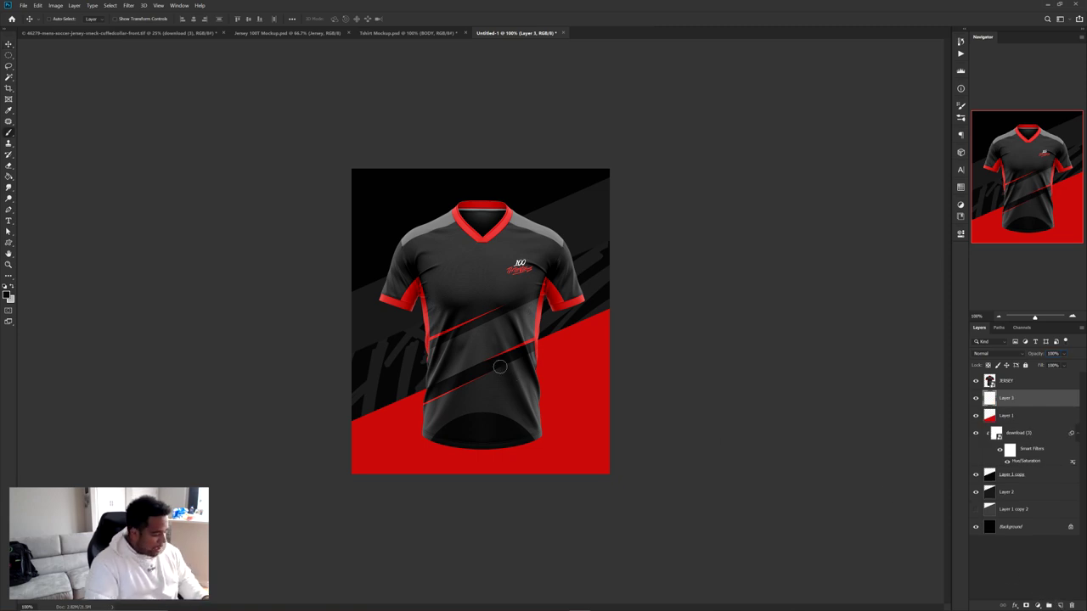
pyautogui.moveTo(466, 354); pyautogui.dragTo(483, 356)
# Try black brush strokes along the jersey's bottom hem on Layer 3
pyautogui.moveTo(450, 435); pyautogui.dragTo(537, 433)
pyautogui.hotkey('ctrl', 'z')
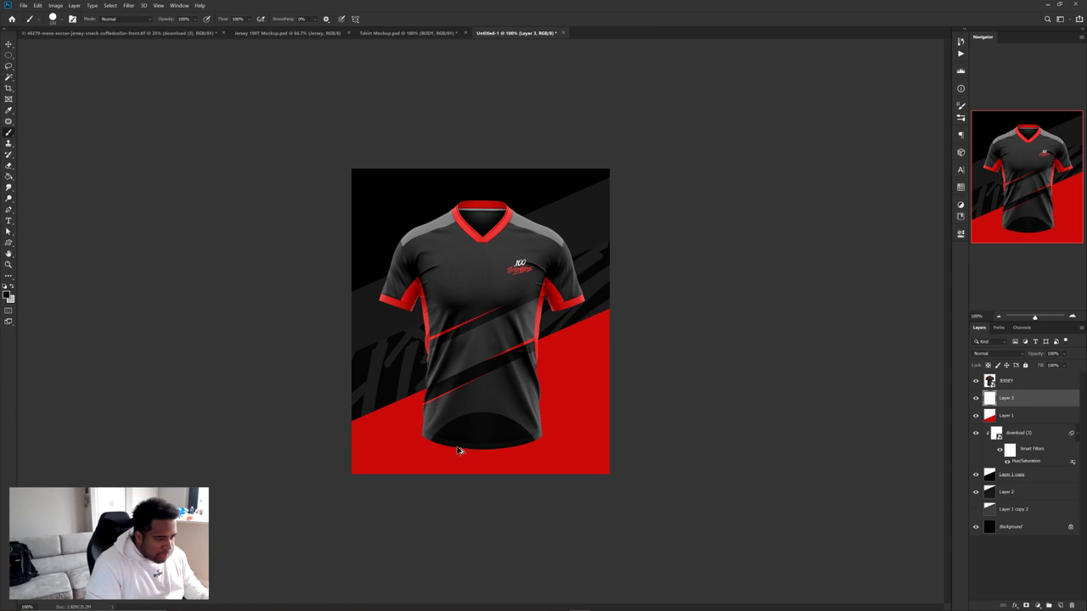
pyautogui.moveTo(451, 450)
pyautogui.mouseDown()
pyautogui.moveTo(509, 448)
pyautogui.moveTo(466, 344)
pyautogui.moveTo(475, 429)
pyautogui.moveTo(418, 441)
pyautogui.mouseUp()
pyautogui.hotkey('ctrl', 'z')
pyautogui.scroll(2, 479, 465)
pyautogui.moveTo(424, 422); pyautogui.dragTo(535, 413)
pyautogui.hotkey('ctrl', 'z')
# Try a thick soft black shadow directly under the jersey's hem with an enlarged brush
pyautogui.press(']')
pyautogui.press(']')
pyautogui.press(']')
pyautogui.moveTo(344, 397)
pyautogui.mouseDown()
pyautogui.moveTo(463, 418)
pyautogui.moveTo(577, 407)
pyautogui.mouseUp()
pyautogui.moveTo(502, 413); pyautogui.dragTo(583, 400)
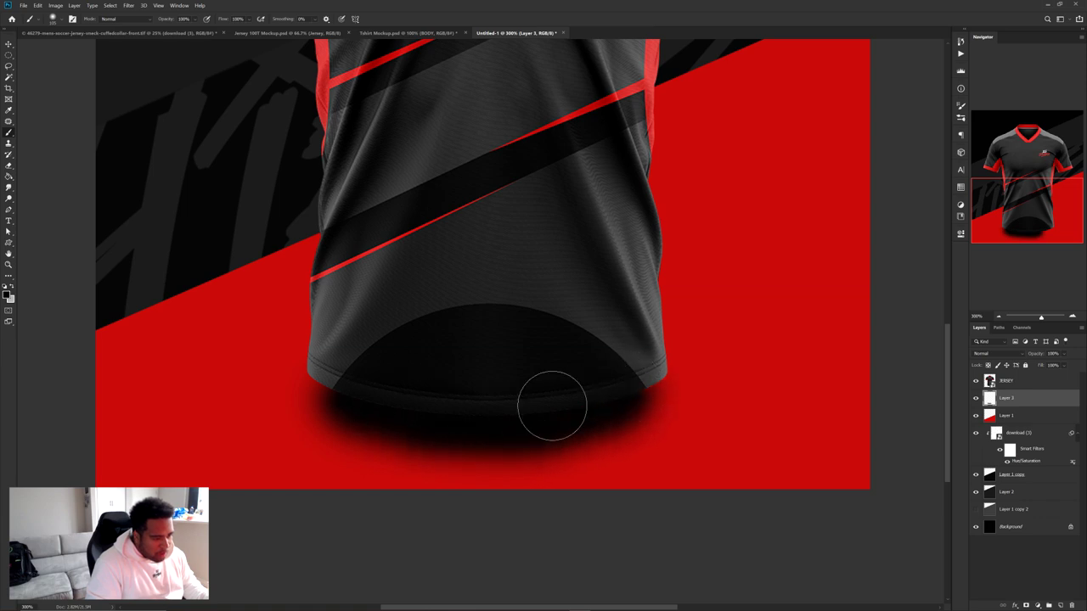
pyautogui.hotkey('ctrl', 'z')
pyautogui.hotkey('ctrl', 'z')
pyautogui.hotkey('ctrl', 'z')
# Try thinner curved shadow strokes below the jersey's hem with a smaller brush
pyautogui.press('[')
pyautogui.press('[')
pyautogui.press('[')
pyautogui.moveTo(389, 437); pyautogui.dragTo(610, 436)
pyautogui.hotkey('ctrl', 'z')
pyautogui.moveTo(359, 441)
pyautogui.mouseDown()
pyautogui.moveTo(512, 459)
pyautogui.moveTo(663, 442)
pyautogui.mouseUp()
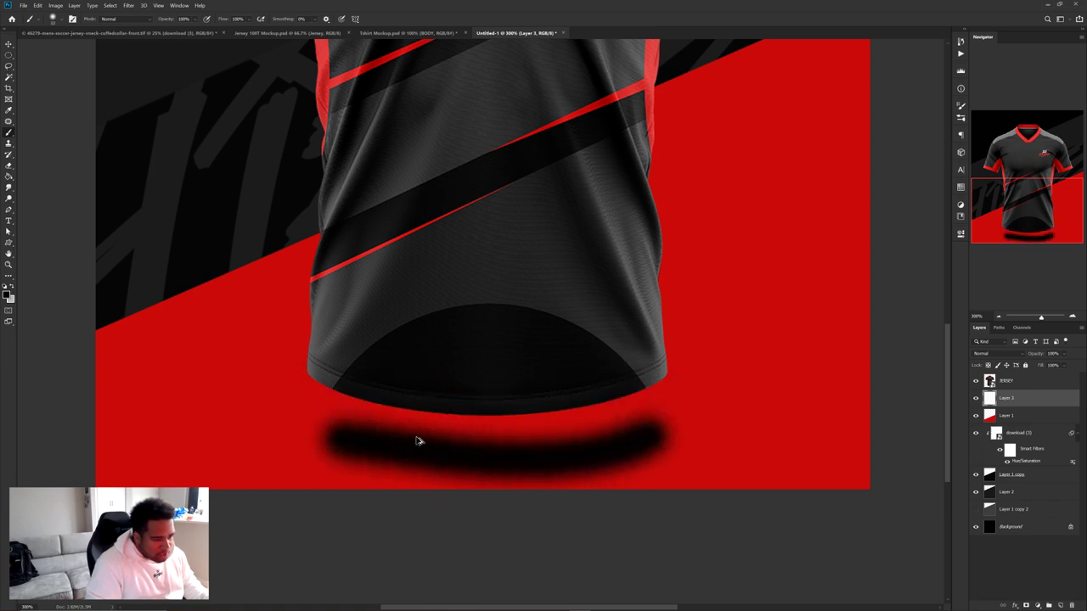
pyautogui.hotkey('ctrl', 'z')
pyautogui.moveTo(323, 427)
pyautogui.mouseDown()
pyautogui.moveTo(509, 453)
pyautogui.moveTo(677, 417)
pyautogui.mouseUp()
pyautogui.hotkey('ctrl', 'z')
pyautogui.moveTo(339, 437)
pyautogui.mouseDown()
pyautogui.moveTo(450, 447)
pyautogui.moveTo(658, 435)
pyautogui.mouseUp()
pyautogui.hotkey('ctrl', 'z')
# Paint a soft black shadow beneath the jersey's hem on Layer 3 and set the layer's opacity to 30%
pyautogui.moveTo(357, 438)
pyautogui.mouseDown()
pyautogui.moveTo(496, 446)
pyautogui.moveTo(616, 432)
pyautogui.moveTo(476, 444)
pyautogui.moveTo(599, 438)
pyautogui.moveTo(623, 420)
pyautogui.moveTo(517, 429)
pyautogui.moveTo(377, 413)
pyautogui.moveTo(566, 416)
pyautogui.moveTo(623, 398)
pyautogui.moveTo(491, 417)
pyautogui.moveTo(354, 404)
pyautogui.moveTo(344, 392)
pyautogui.moveTo(529, 412)
pyautogui.moveTo(622, 381)
pyautogui.mouseUp()
pyautogui.hotkey('ctrl', 'z')
pyautogui.press('v')
pyautogui.hotkey('ctrl', '-')
pyautogui.hotkey('ctrl', '-')
pyautogui.hotkey('ctrl', '-')
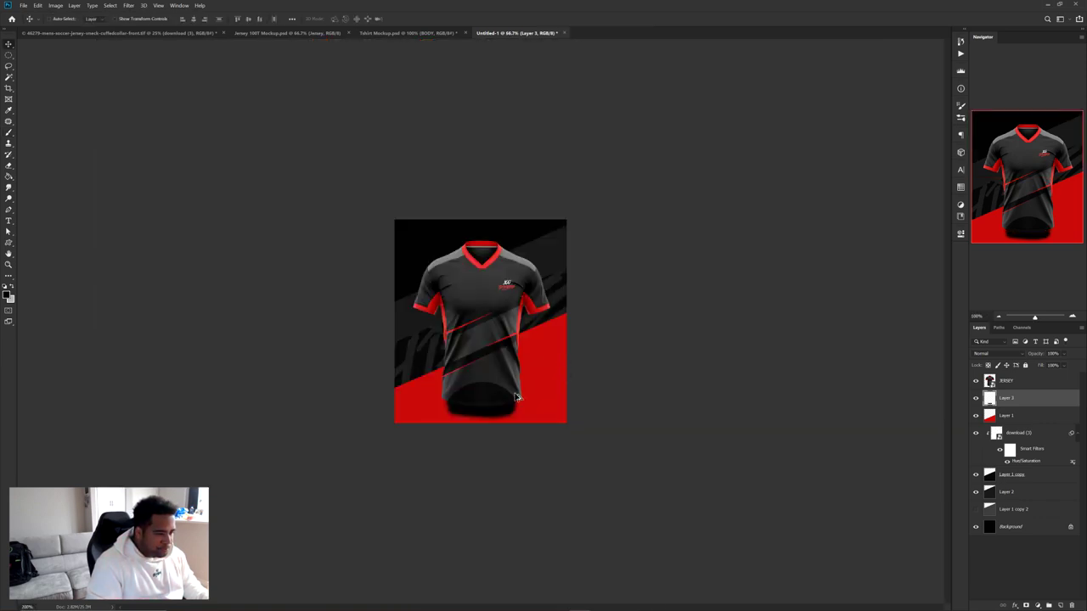
pyautogui.hotkey('ctrl', '+')
pyautogui.hotkey('ctrl', '+')
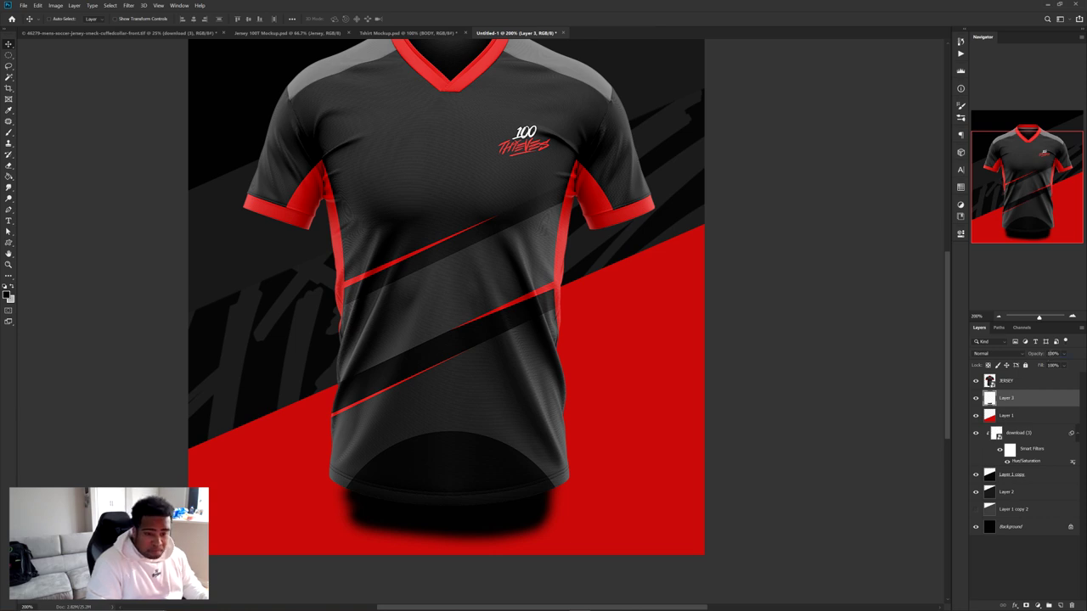
pyautogui.press('8')
# Warp the shadow so its sides pull inward and its lower edge rises closer to the jersey's hem
pyautogui.hotkey('ctrl', 't')
pyautogui.rightClick(483, 511)
pyautogui.click(498, 447)
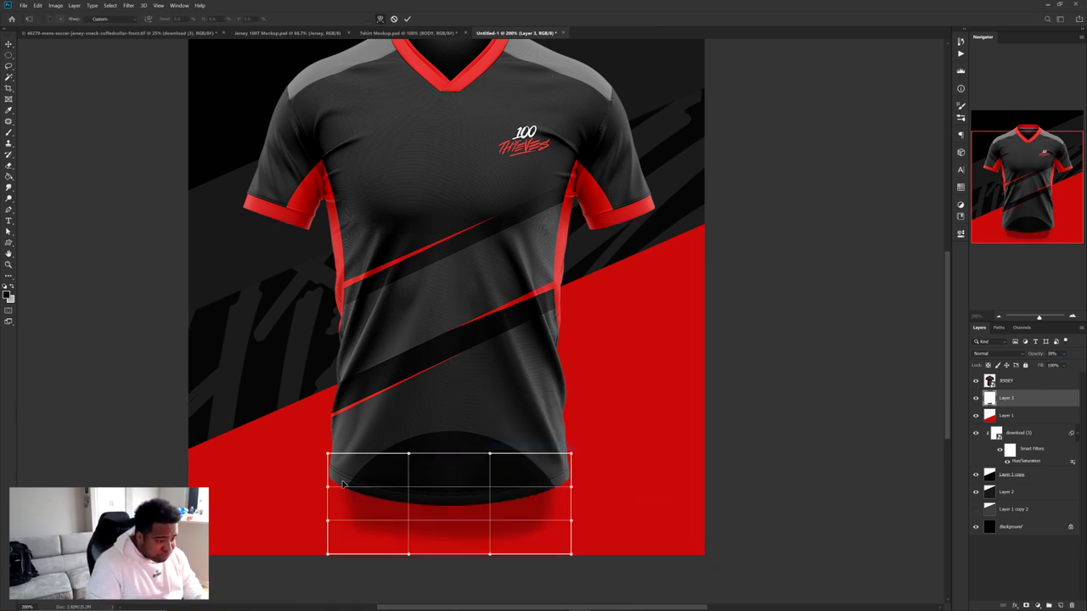
pyautogui.moveTo(346, 479); pyautogui.dragTo(374, 487)
pyautogui.moveTo(514, 488)
pyautogui.mouseDown()
pyautogui.moveTo(499, 493)
pyautogui.moveTo(534, 525)
pyautogui.moveTo(508, 478)
pyautogui.mouseUp()
pyautogui.moveTo(466, 544); pyautogui.dragTo(472, 516)
pyautogui.moveTo(349, 523); pyautogui.dragTo(353, 509)
pyautogui.moveTo(554, 532); pyautogui.dragTo(467, 532)
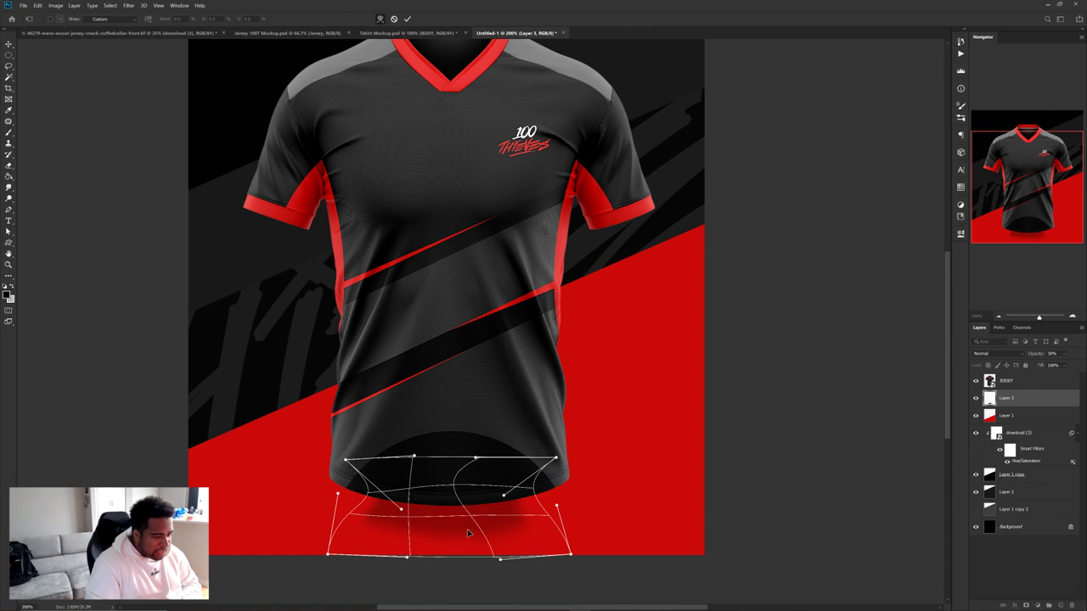
pyautogui.press('Return')
# Stretch the shadow slightly wider and nudge it into place under the jersey's hem
pyautogui.hotkey('ctrl', '-')
pyautogui.hotkey('ctrl', '-')
pyautogui.hotkey('ctrl', '-')
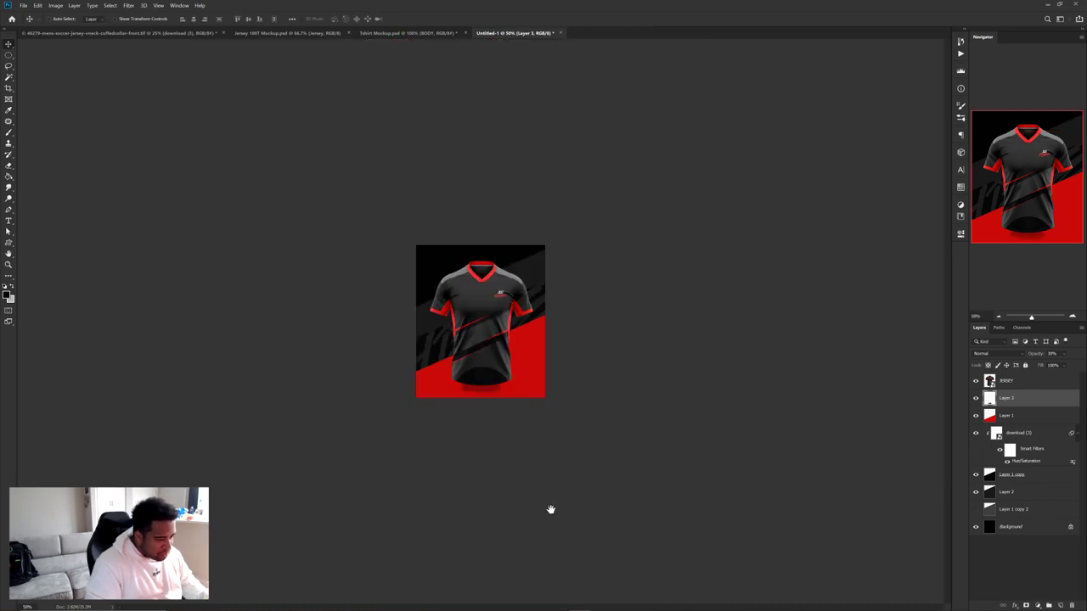
pyautogui.hotkey('ctrl', '+')
pyautogui.hotkey('ctrl', '+')
pyautogui.hotkey('ctrl', '+')
pyautogui.hotkey('ctrl', 't')
pyautogui.moveTo(562, 506); pyautogui.dragTo(584, 507)
pyautogui.moveTo(519, 515); pyautogui.dragTo(523, 514)
pyautogui.press('Return')
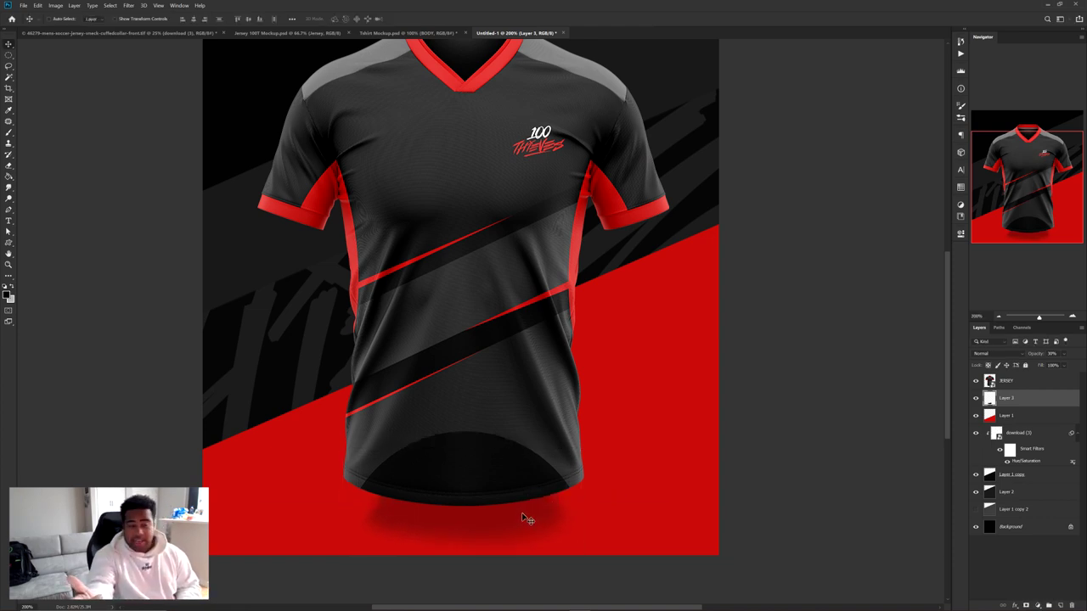
# Scale the jersey and its shadow down together slightly on the canvas
pyautogui.hotkey('ctrl', '-')
pyautogui.hotkey('ctrl', '-')
pyautogui.hotkey('ctrl', '-')
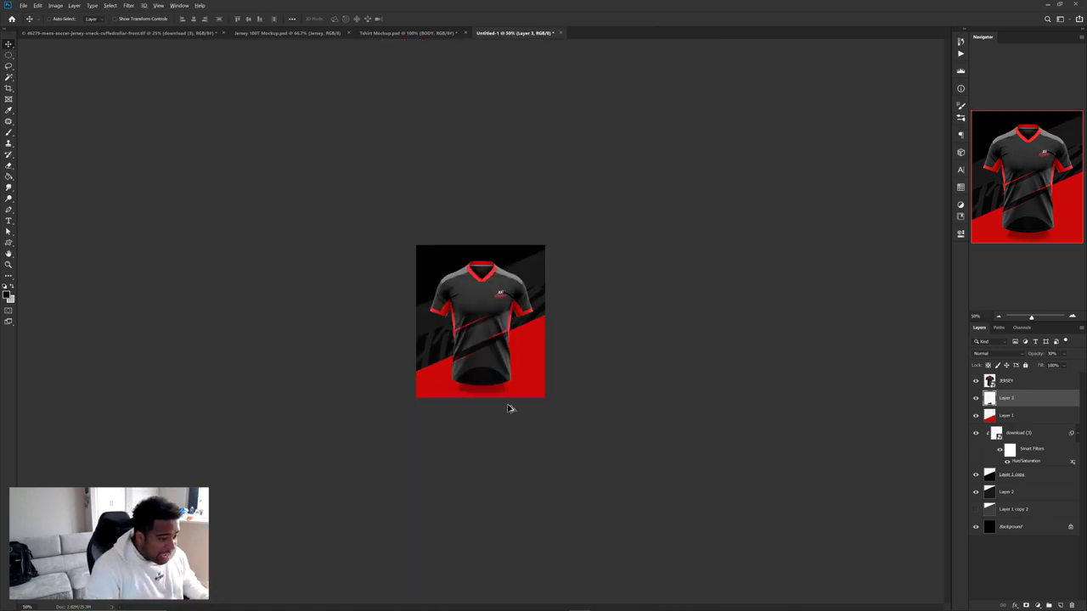
pyautogui.hotkey('ctrl', '+')
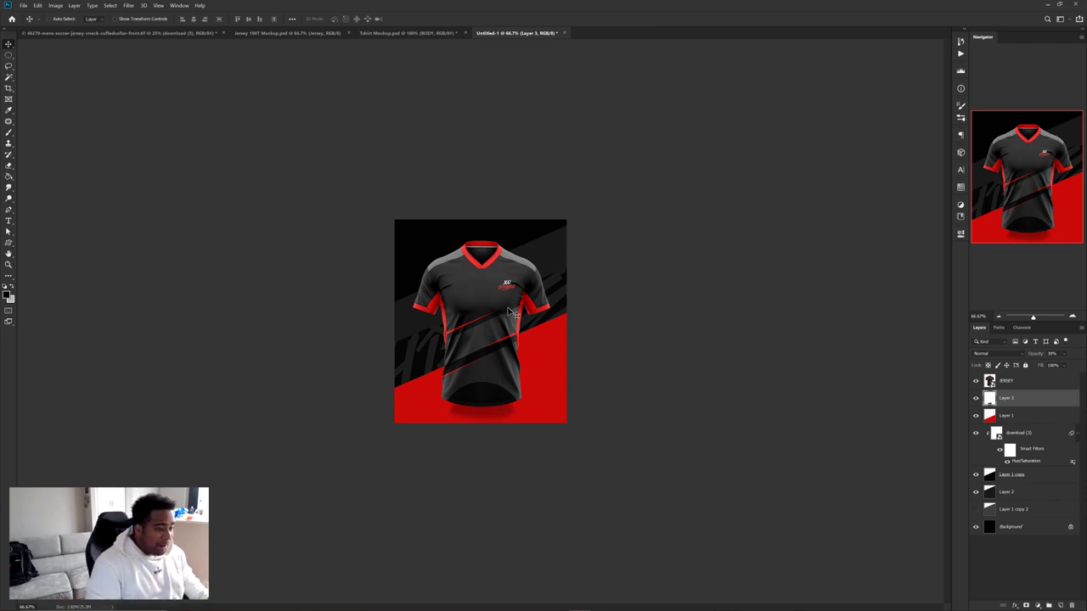
pyautogui.keyDown('ctrl'); pyautogui.keyDown('shift'); pyautogui.click(482, 350); pyautogui.keyUp('shift'); pyautogui.keyUp('ctrl')
pyautogui.moveTo(482, 350); pyautogui.dragTo(487, 321)
pyautogui.hotkey('ctrl', 'z')
pyautogui.hotkey('ctrl', 't')
pyautogui.moveTo(565, 333); pyautogui.dragTo(546, 332)
pyautogui.press('Return')
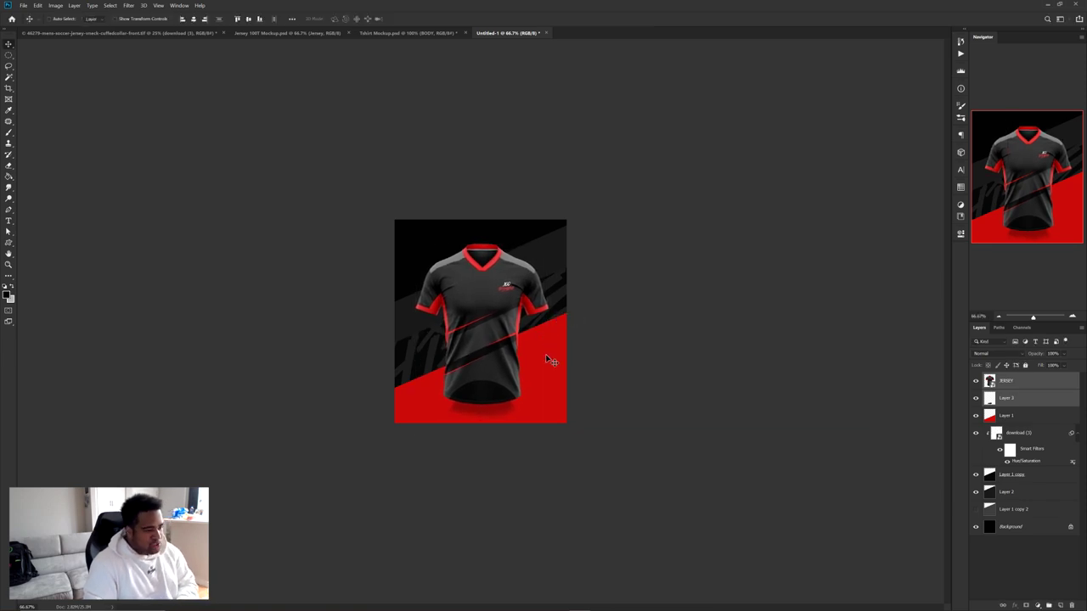
# Open the contents of the JERSEY smart object for editing
pyautogui.scroll(3, 536, 305)
pyautogui.scroll(-2, 554, 323)
pyautogui.keyDown('ctrl'); pyautogui.click(539, 206); pyautogui.keyUp('ctrl')
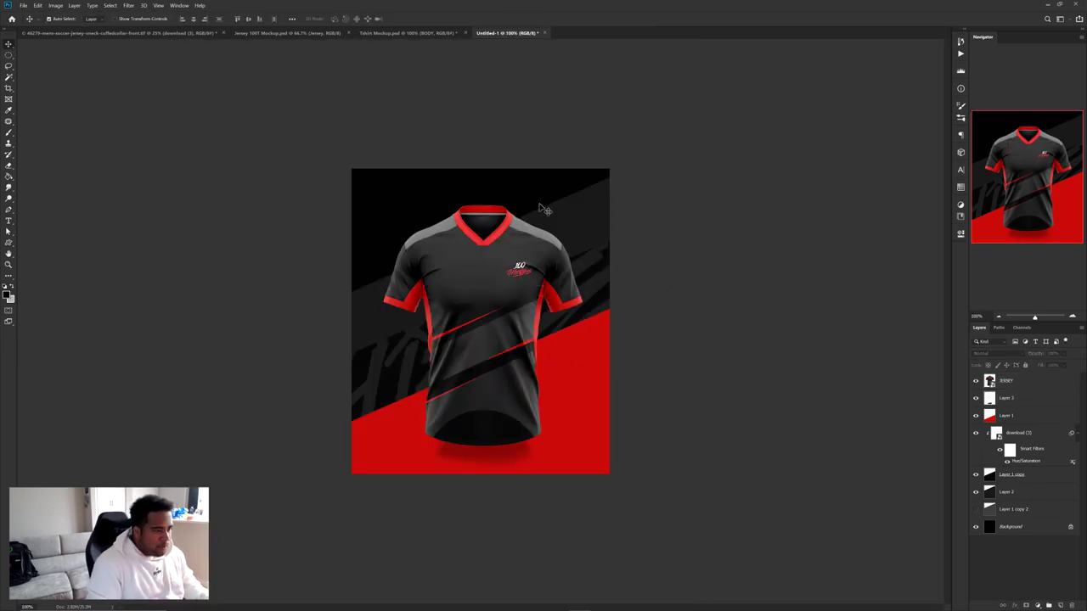
pyautogui.scroll(2, 444, 234)
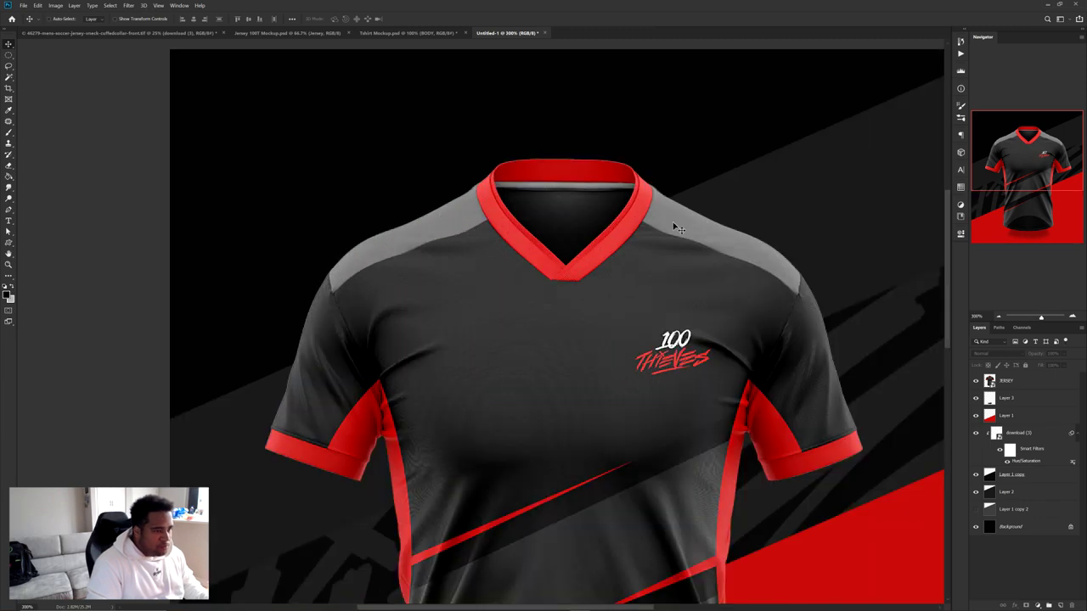
pyautogui.click(1006, 381)
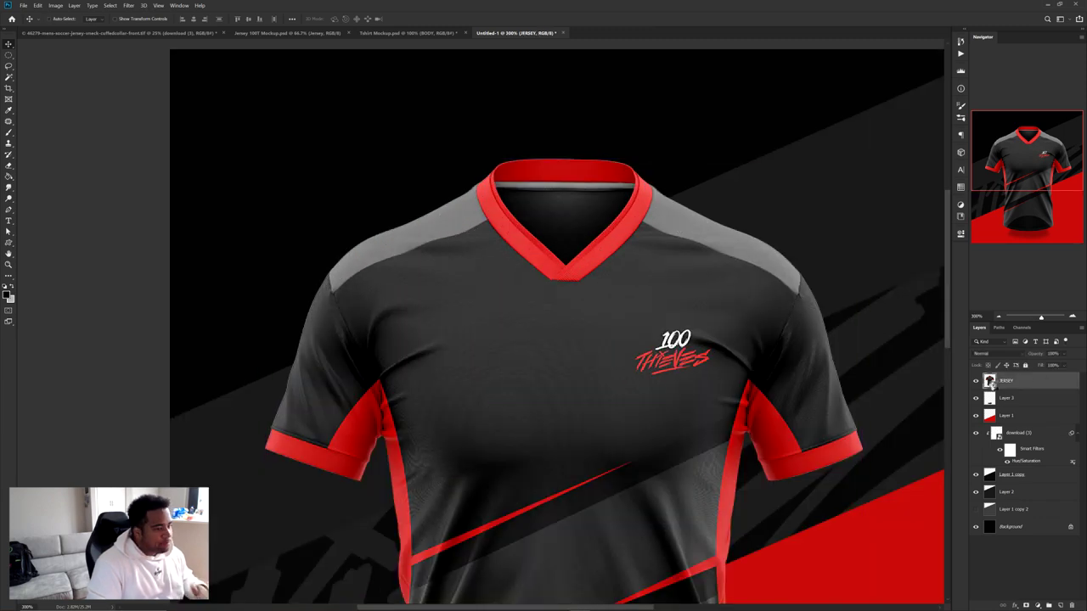
pyautogui.doubleClick(989, 381)
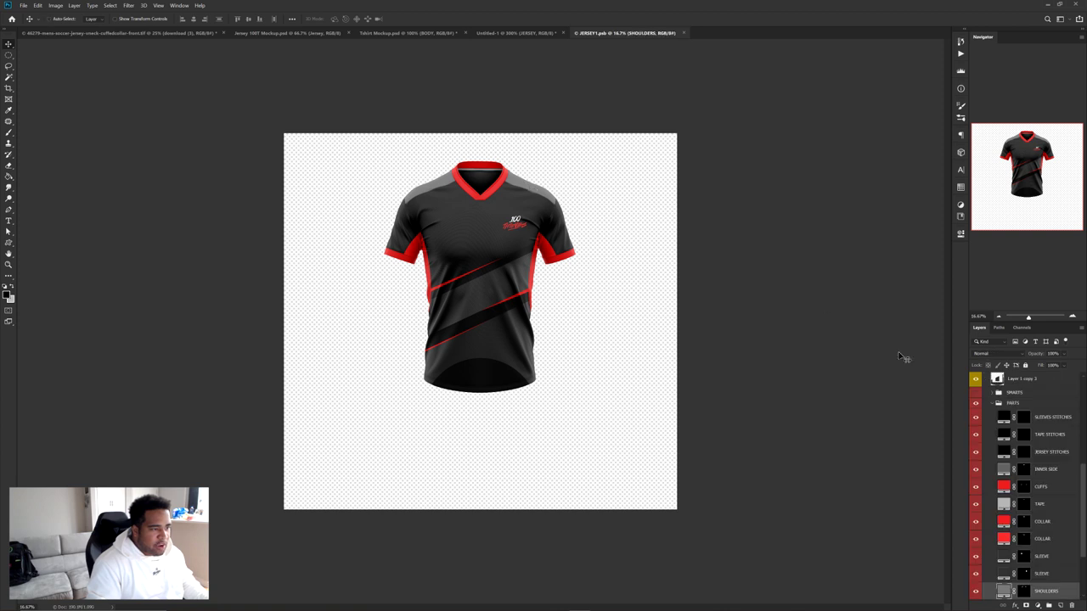
# Darken the SHOULDERS fill to grey #4c4c4c, then save and close the jersey smart object
pyautogui.doubleClick(1004, 600)
pyautogui.moveTo(757, 436); pyautogui.dragTo(732, 457)
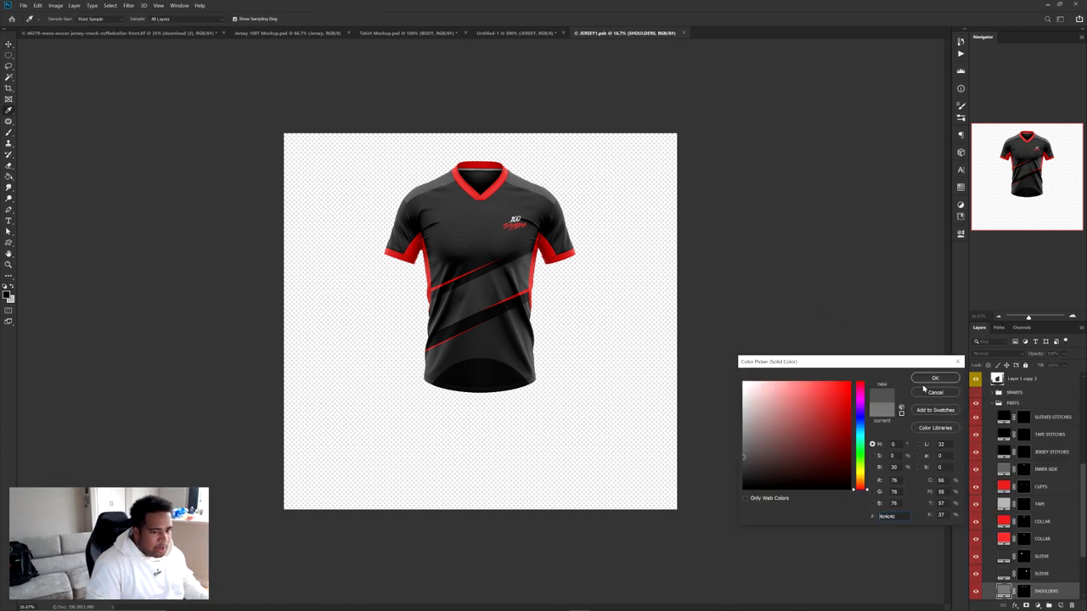
pyautogui.click(930, 380)
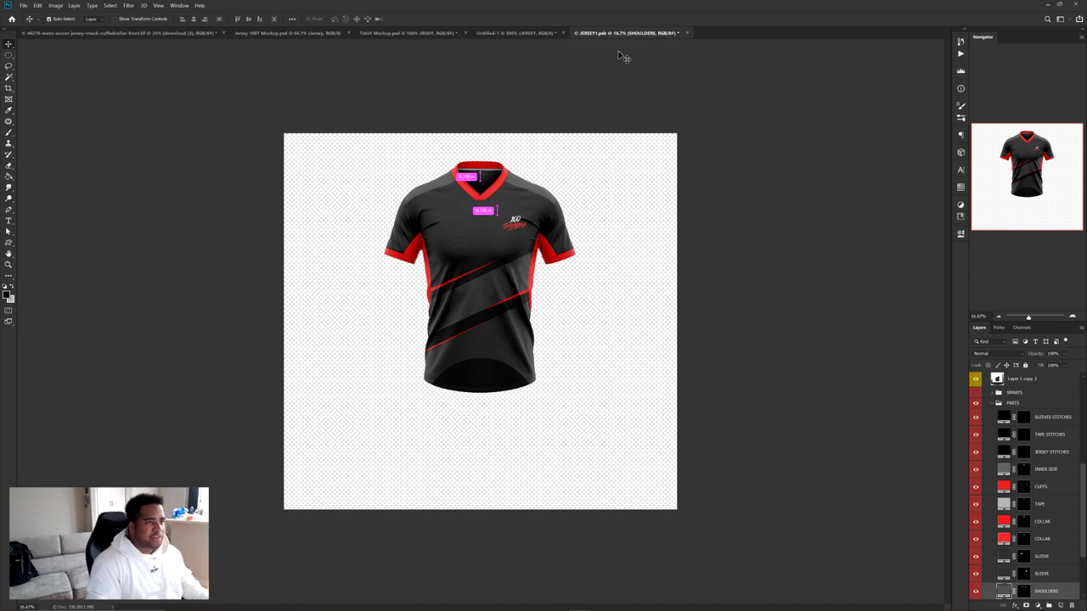
pyautogui.hotkey('ctrl', 's')
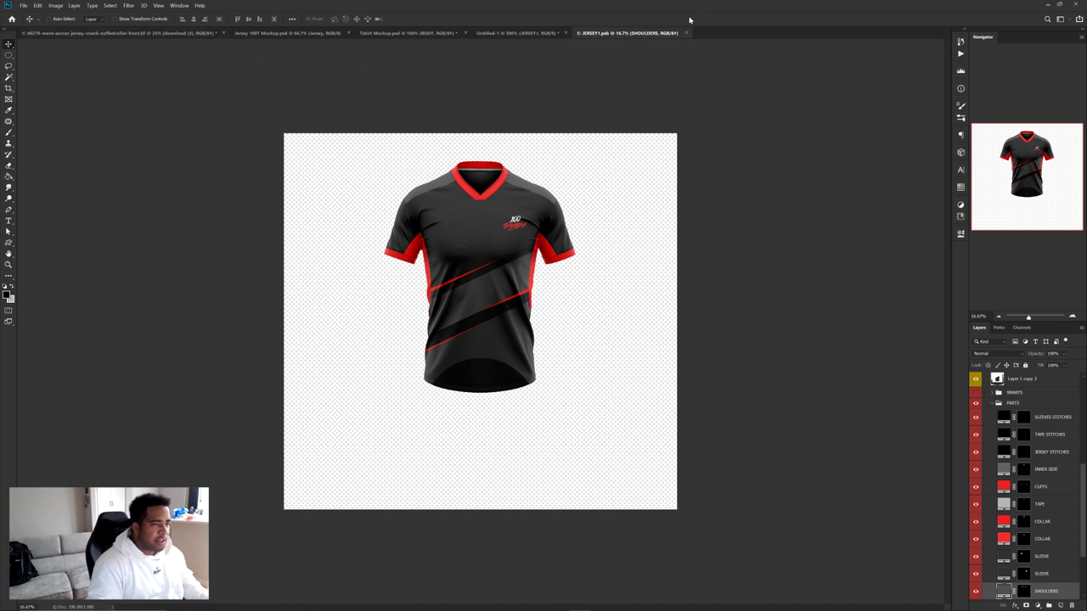
pyautogui.click(687, 33)
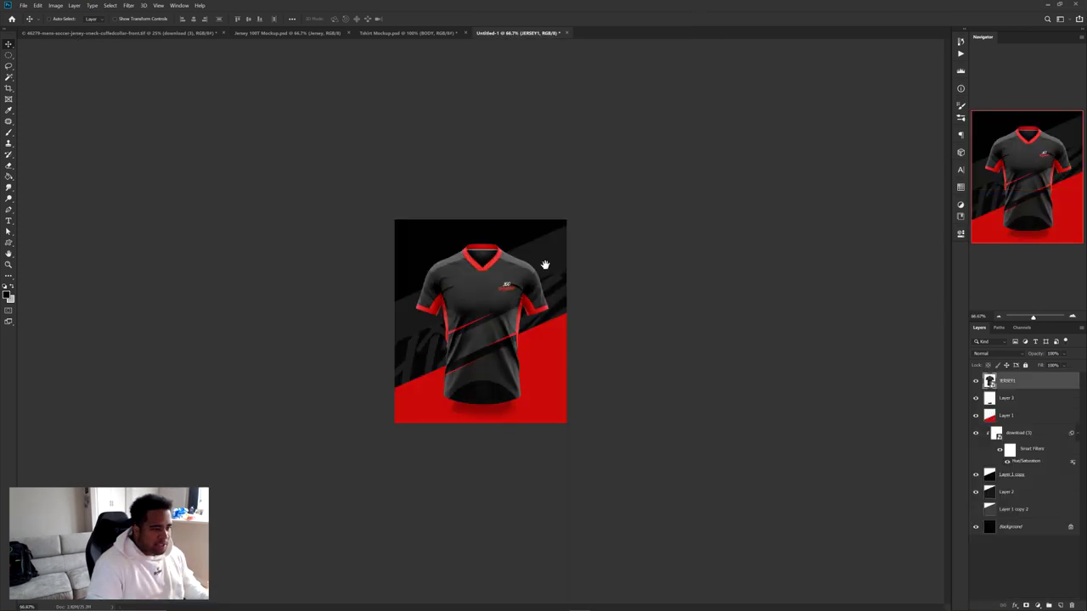
# Add the black text "100 THIEVES" on the red area and centre it just beneath the jersey's hem
pyautogui.scroll(2, 494, 318)
pyautogui.moveTo(495, 318); pyautogui.dragTo(511, 250)
pyautogui.press('t')
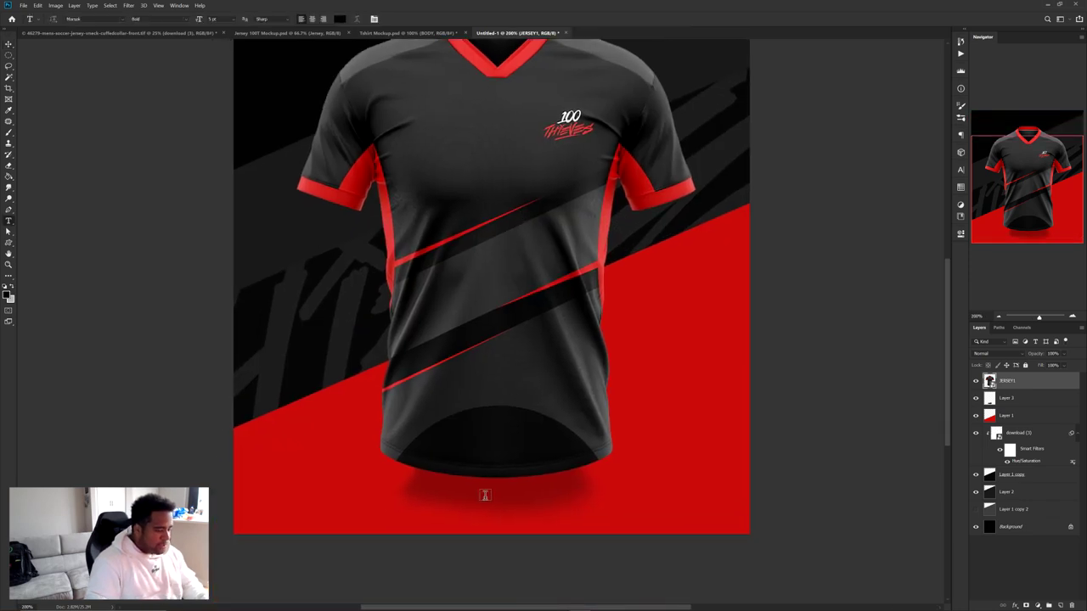
pyautogui.click(553, 498)
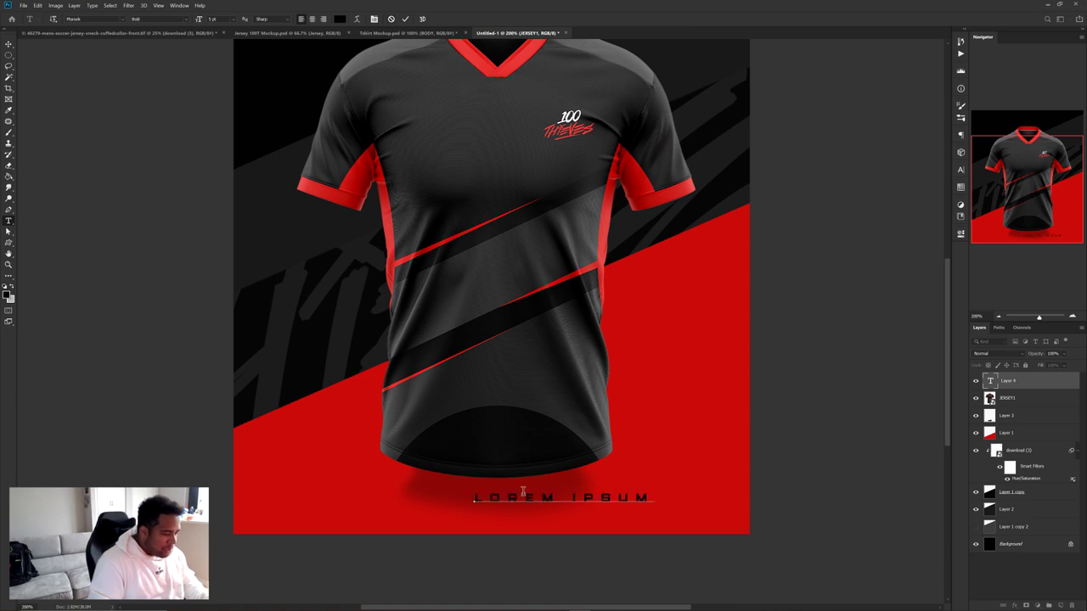
pyautogui.write('100 THIEV')
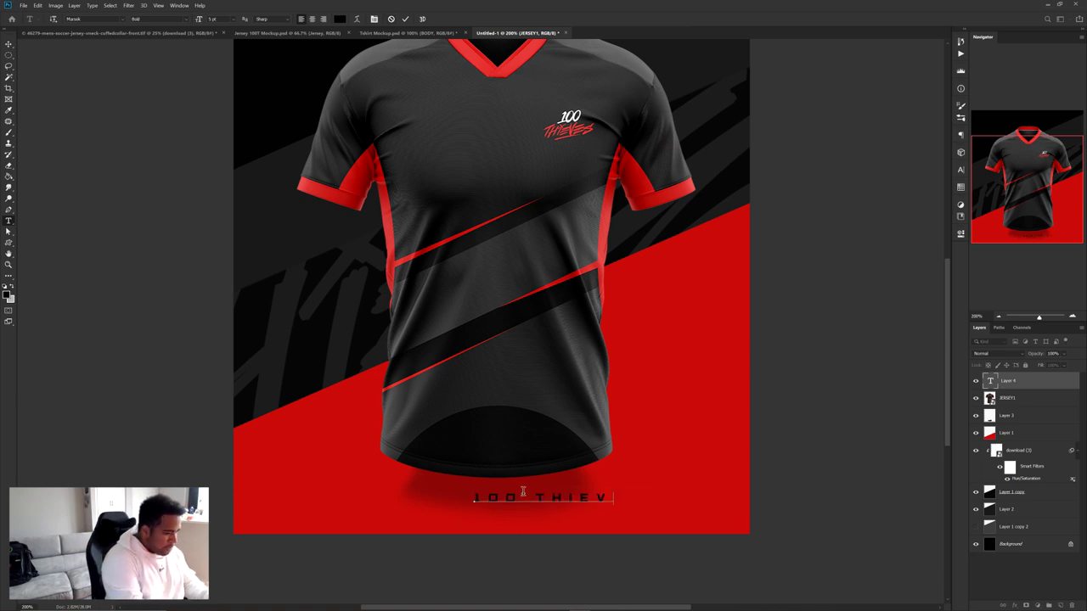
pyautogui.click(406, 19)
pyautogui.press('v')
pyautogui.moveTo(558, 456); pyautogui.dragTo(494, 464)
# Duplicate the 100 THIEVES text directly below itself and change the copy to "JERSEY MOCKUP CONCEPT"
pyautogui.keyDown('alt'); pyautogui.moveTo(527, 468); pyautogui.dragTo(526, 480); pyautogui.keyUp('alt')
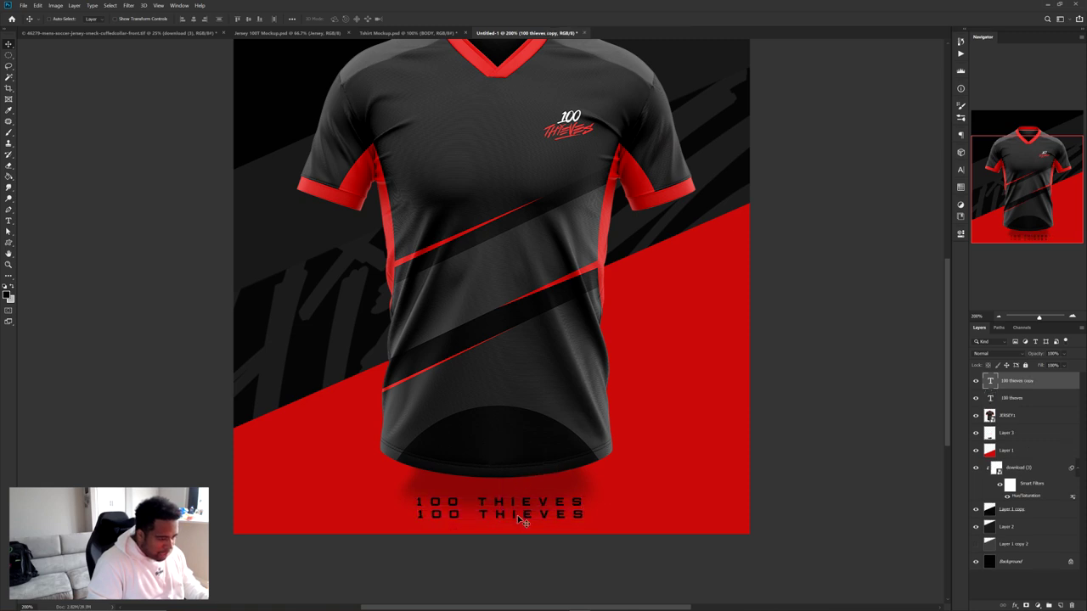
pyautogui.doubleClick(517, 515)
pyautogui.write('JERSEY')
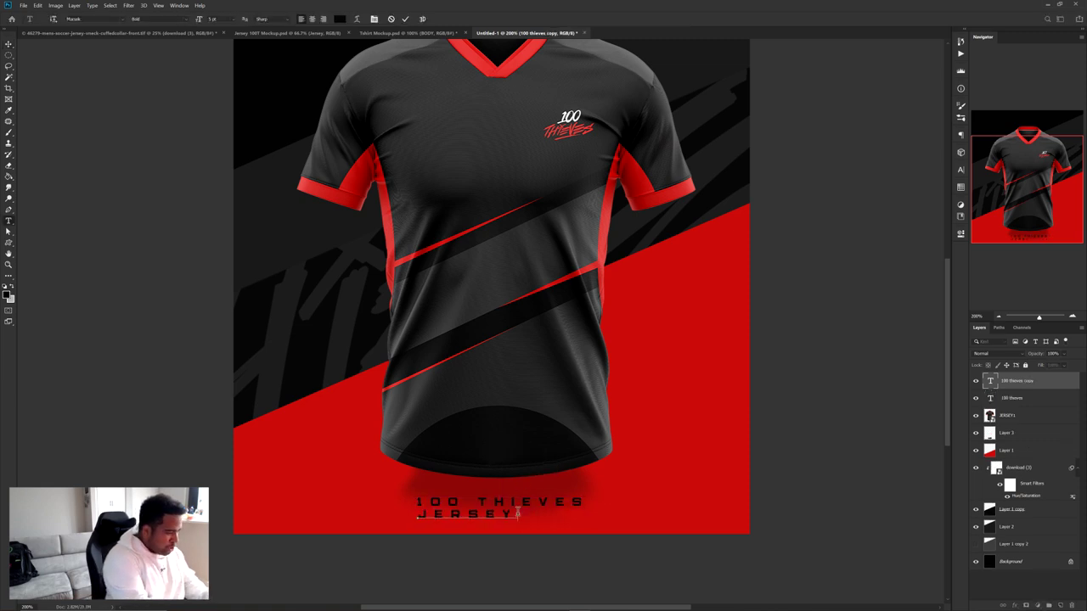
pyautogui.write(' MOCKUP CONCE')
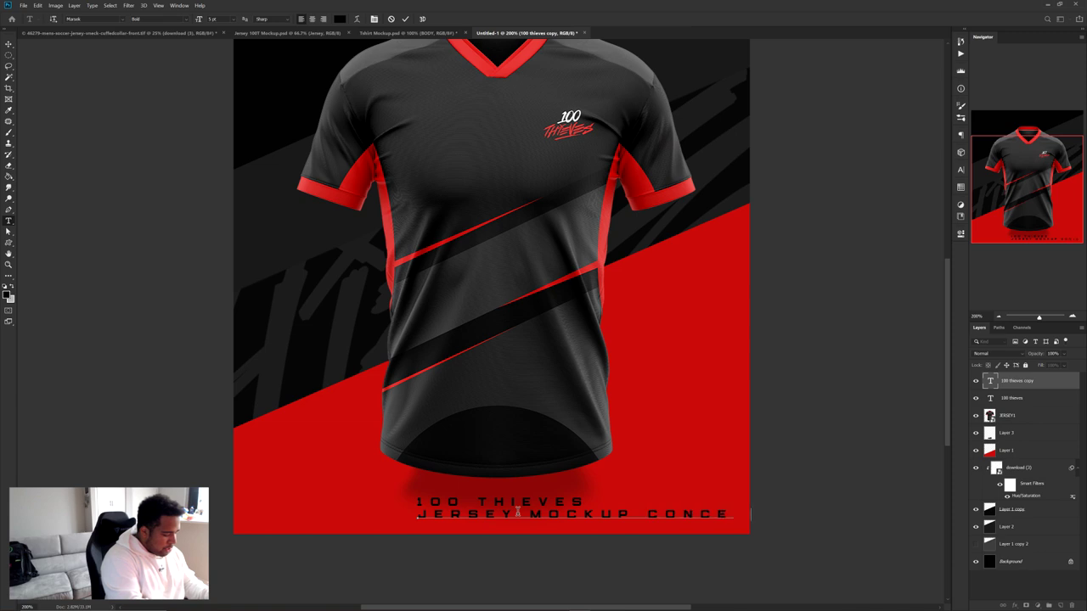
pyautogui.click(406, 20)
# Scale the JERSEY MOCKUP CONCEPT line down to about the title's width, tuck it under the title, and shift both lines slightly lower
pyautogui.press('v')
pyautogui.hotkey('ctrl', 't')
pyautogui.moveTo(769, 516); pyautogui.dragTo(581, 515)
pyautogui.press('Return')
pyautogui.press('Up')
pyautogui.press('Up')
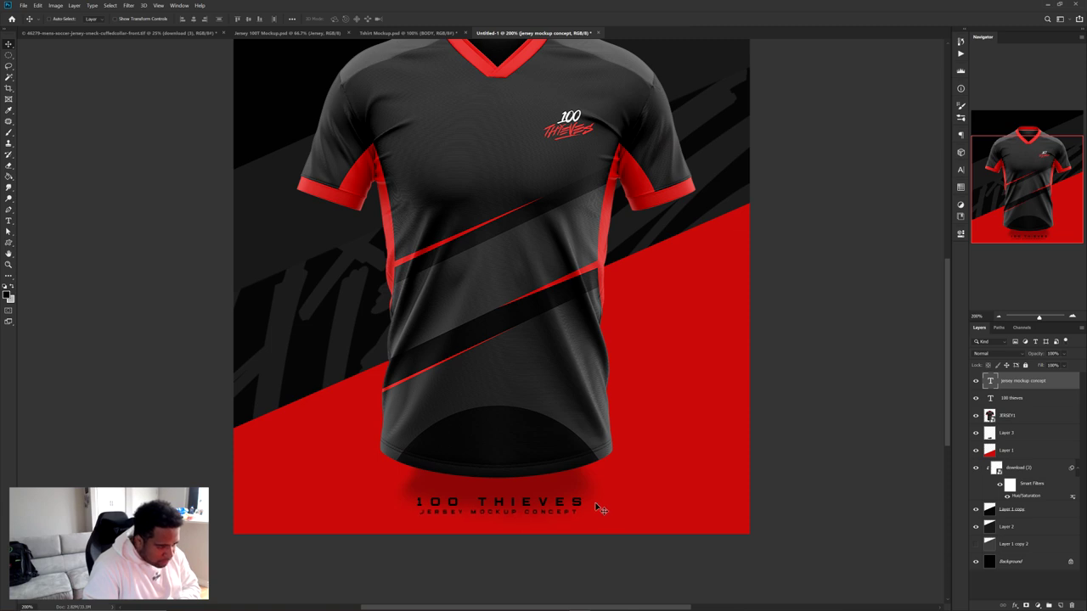
pyautogui.keyDown('ctrl'); pyautogui.click(1014, 403); pyautogui.keyUp('ctrl')
pyautogui.moveTo(543, 511); pyautogui.dragTo(547, 515)
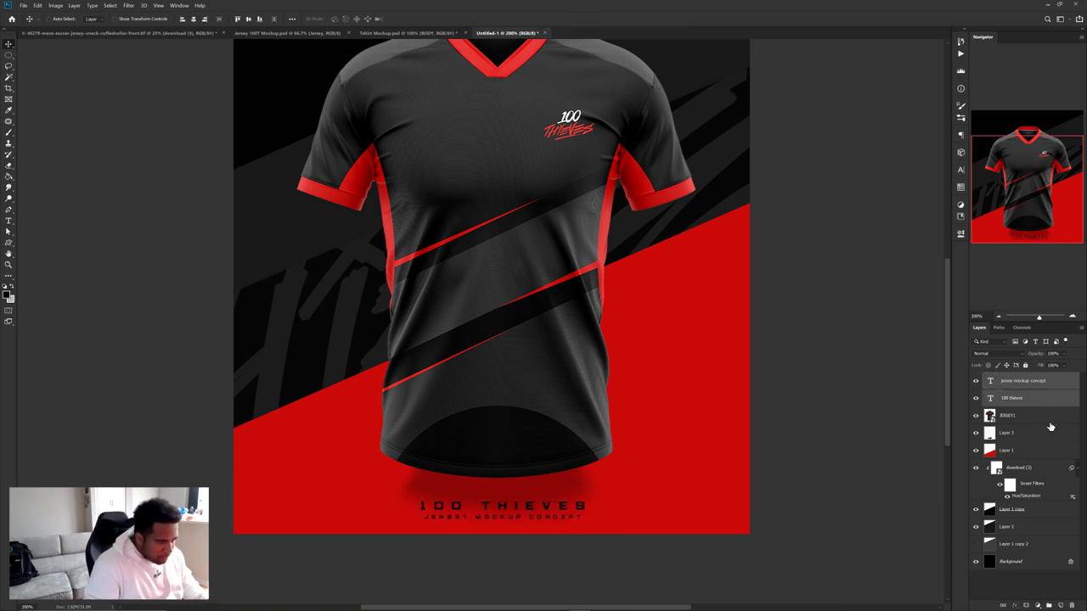
# Change the 100 THIEVES title's text colour to white
pyautogui.click(1023, 397)
pyautogui.click(959, 170)
pyautogui.click(936, 218)
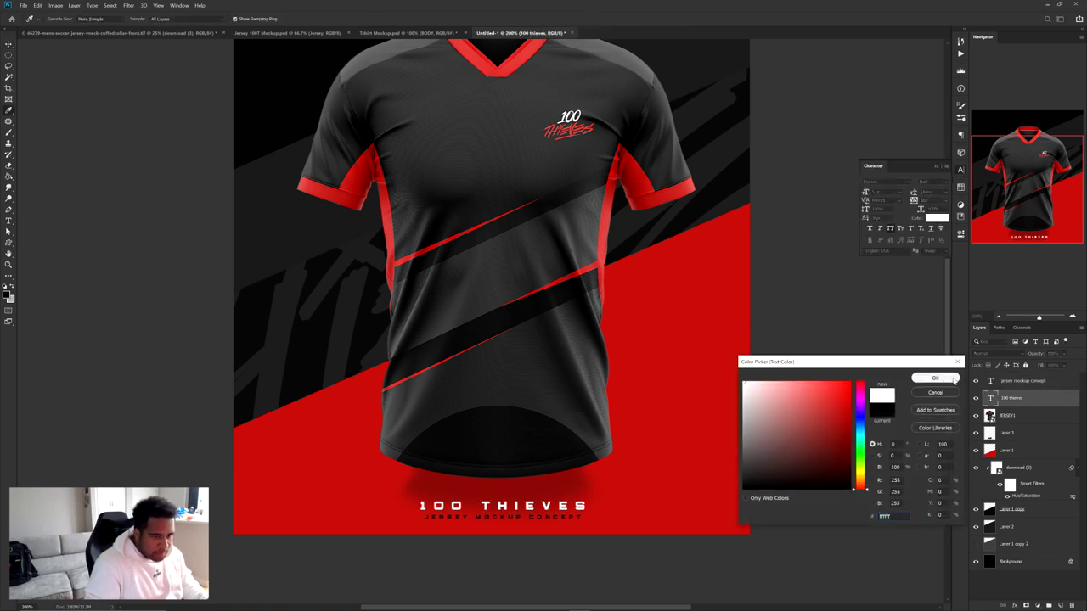
pyautogui.click(934, 378)
# Preview the finished jersey artwork in full screen and inspect it close up
pyautogui.hotkey('ctrl', '-')
pyautogui.press('f')
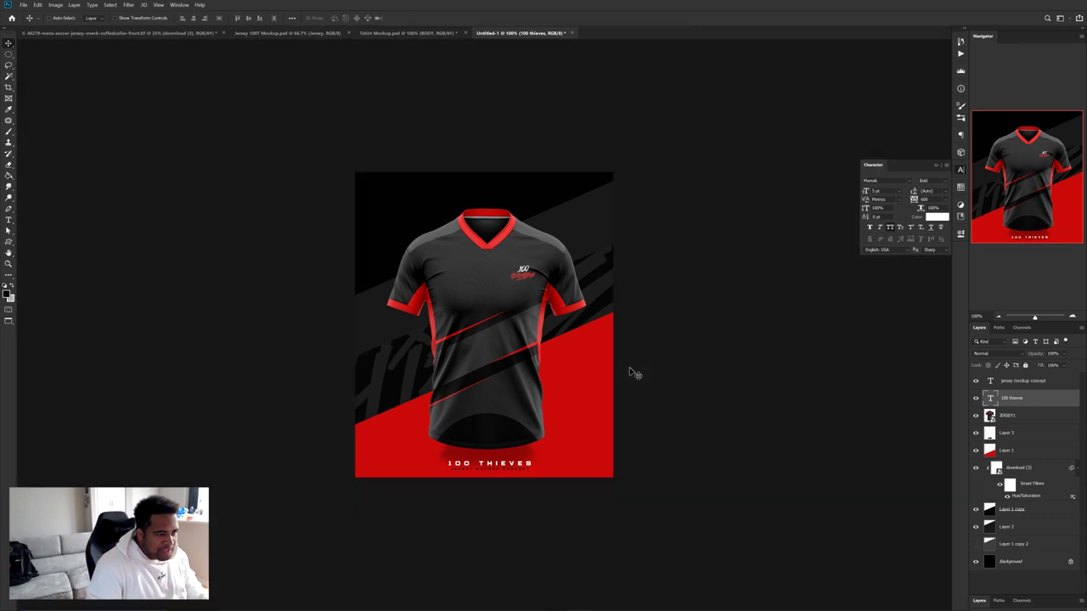
pyautogui.press('f')
pyautogui.press('space')
pyautogui.moveTo(636, 374); pyautogui.dragTo(592, 366)
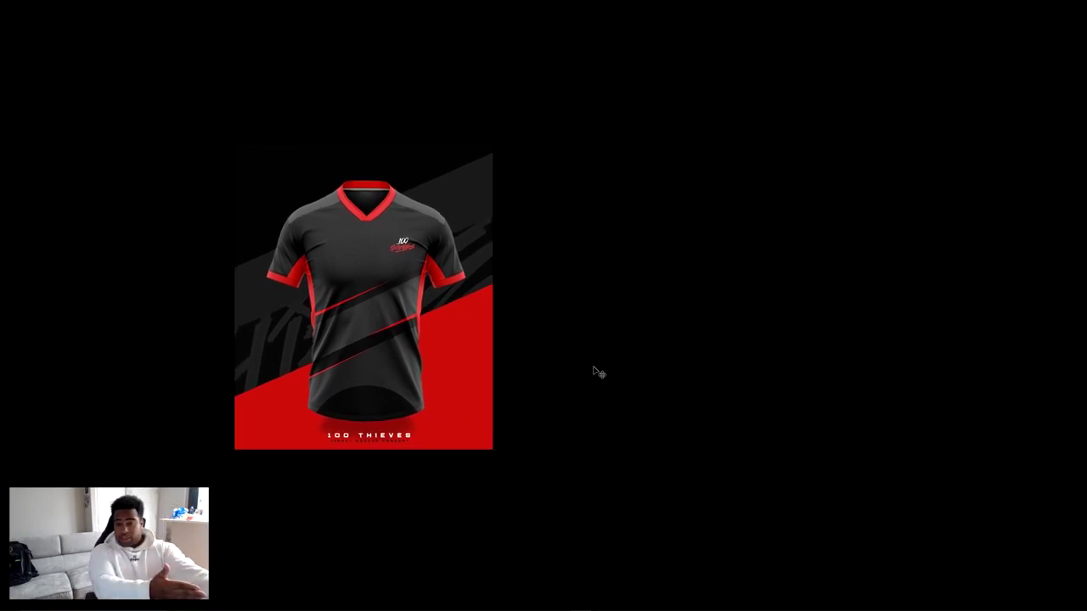
pyautogui.press('f')
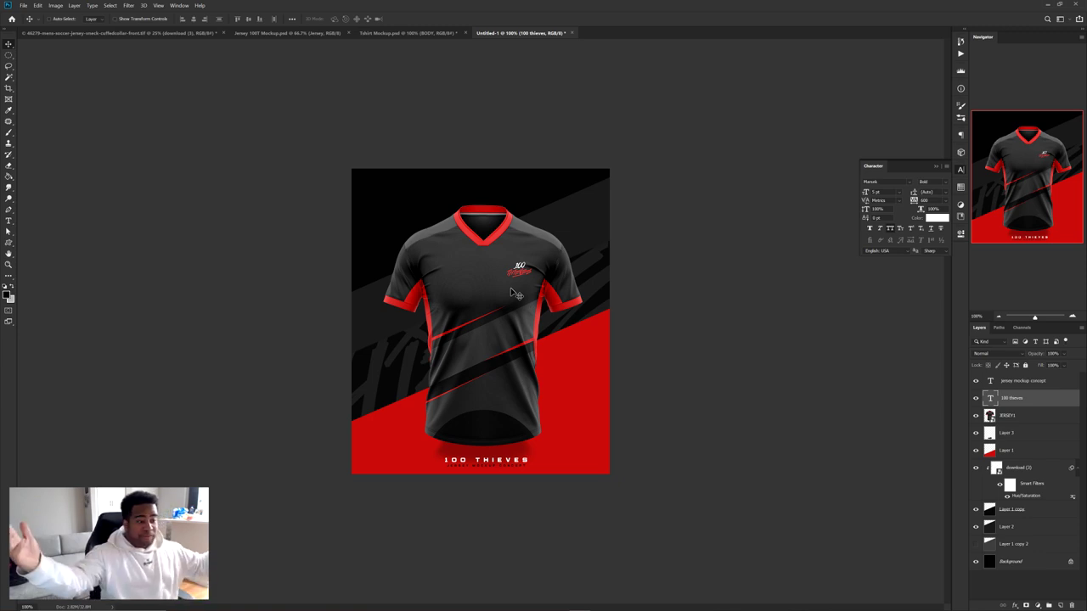
pyautogui.scroll(2, 497, 308)
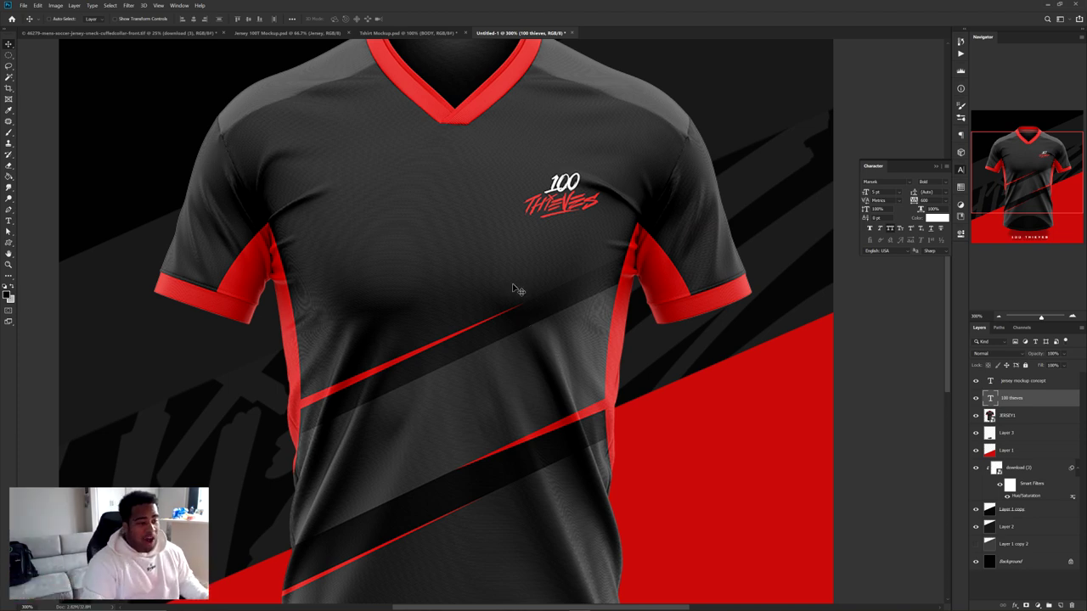
# Switch to the Yellow Images website and browse its Object Mockups catalogue
pyautogui.scroll(-1, 502, 303)
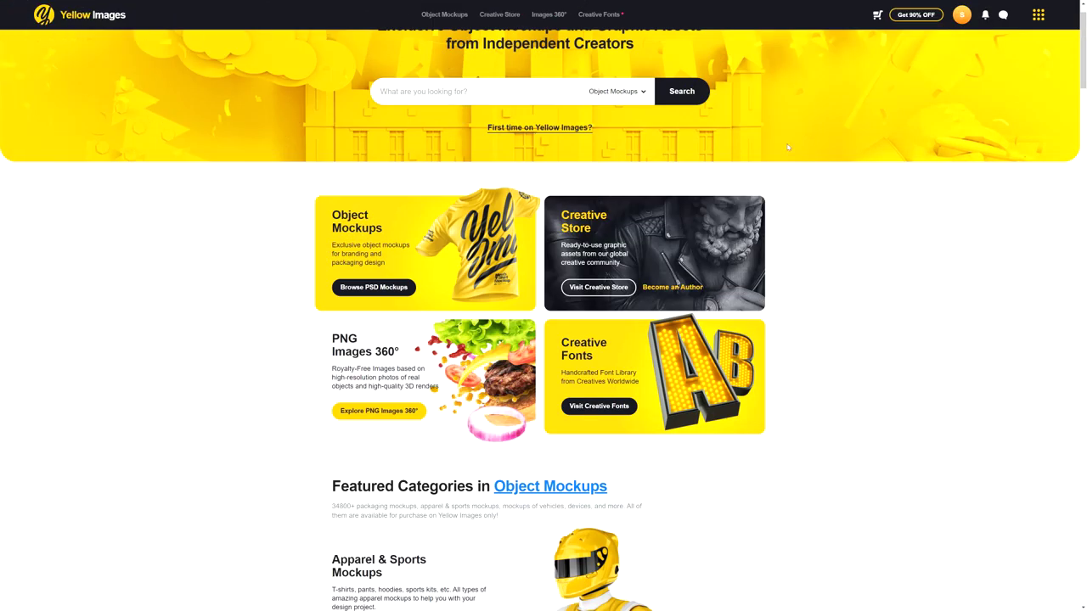
pyautogui.click(358, 238)
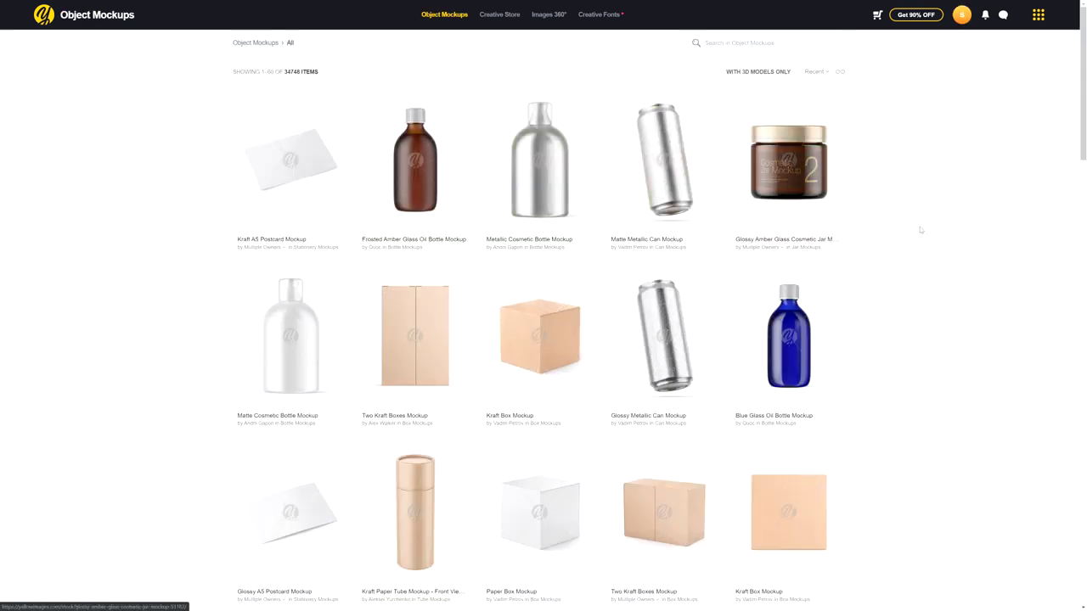
pyautogui.scroll(-2, 930, 234)
pyautogui.scroll(2, 929, 233)
# Search the object mockups for "jersey" and look through the results
pyautogui.click(767, 45)
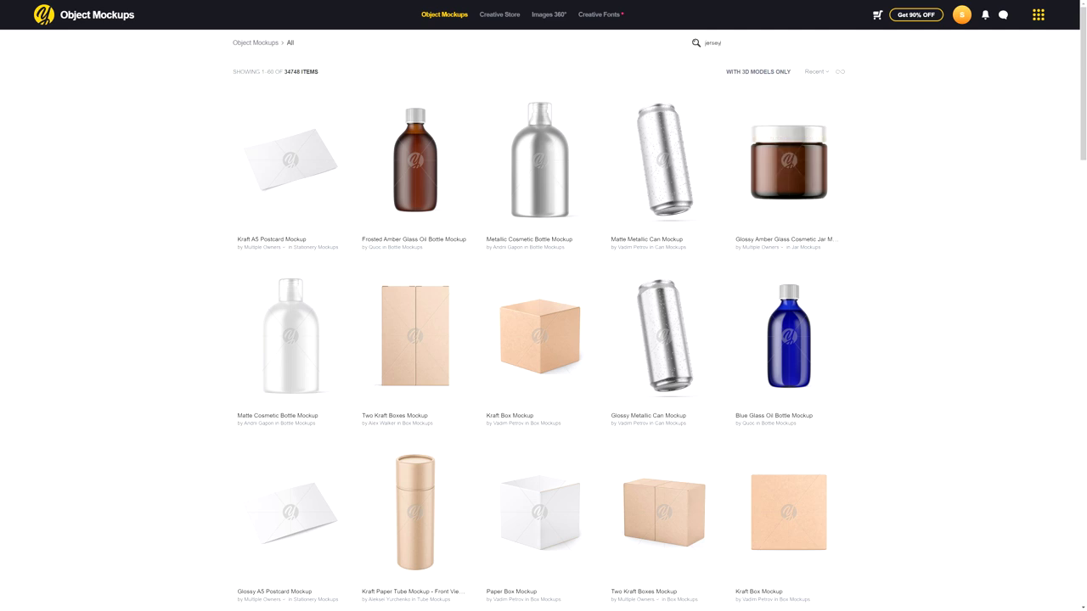
pyautogui.click(714, 62)
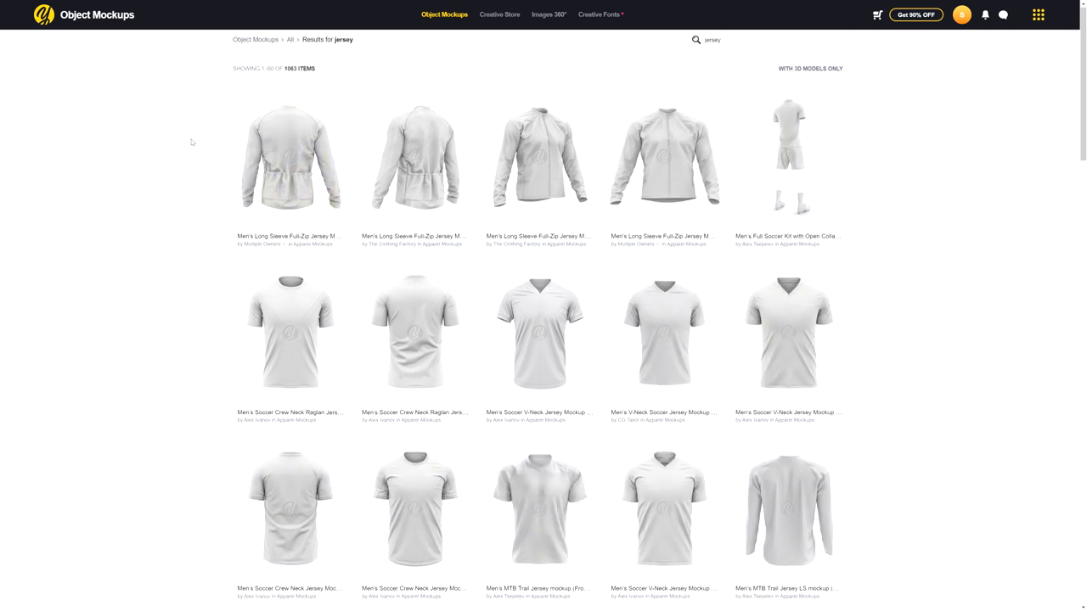
pyautogui.scroll(-3, 194, 141)
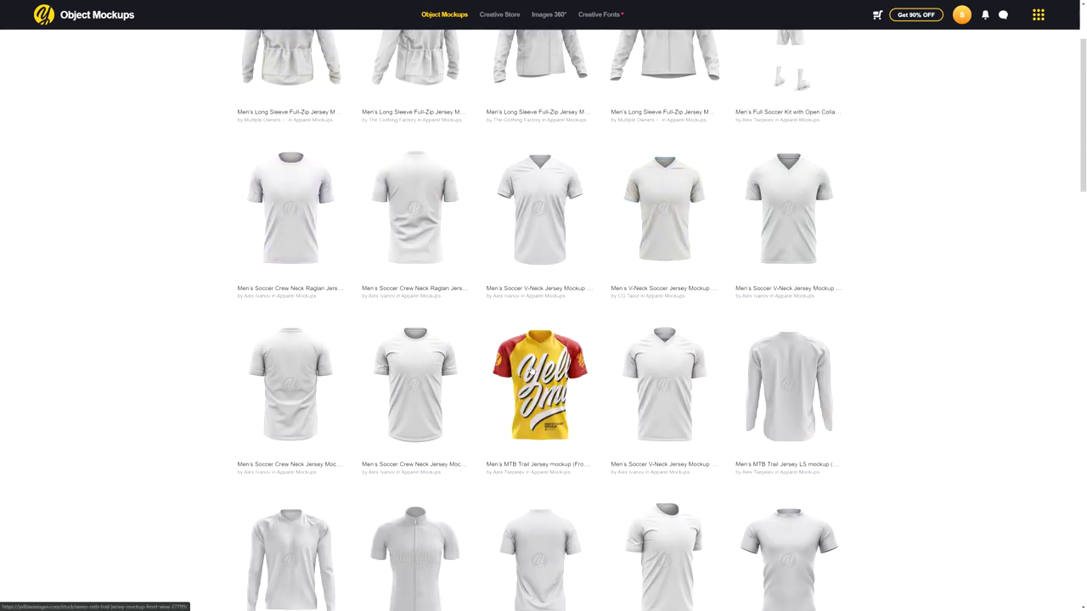
pyautogui.scroll(3, 910, 261)
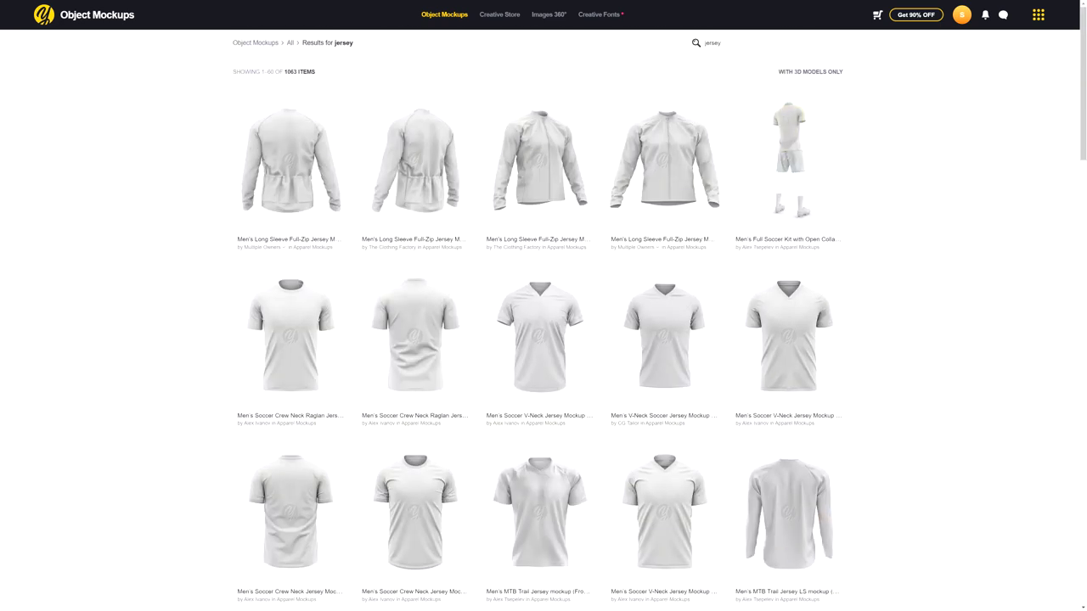
pyautogui.press('BackSpace')
# Browse the Images 360° collection and search it for "flowers"
pyautogui.click(545, 17)
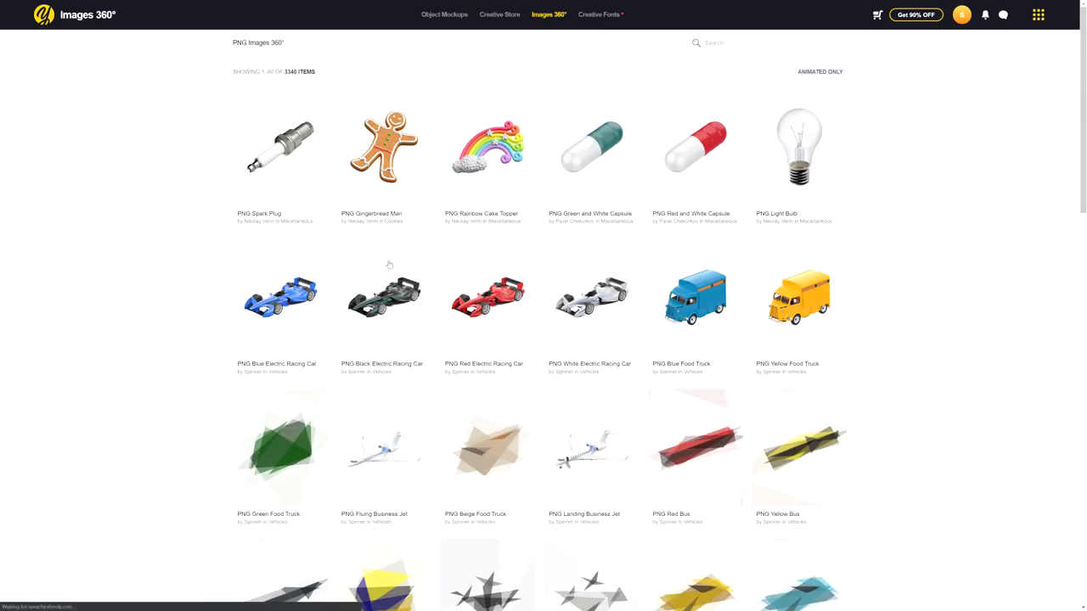
pyautogui.scroll(-6, 388, 265)
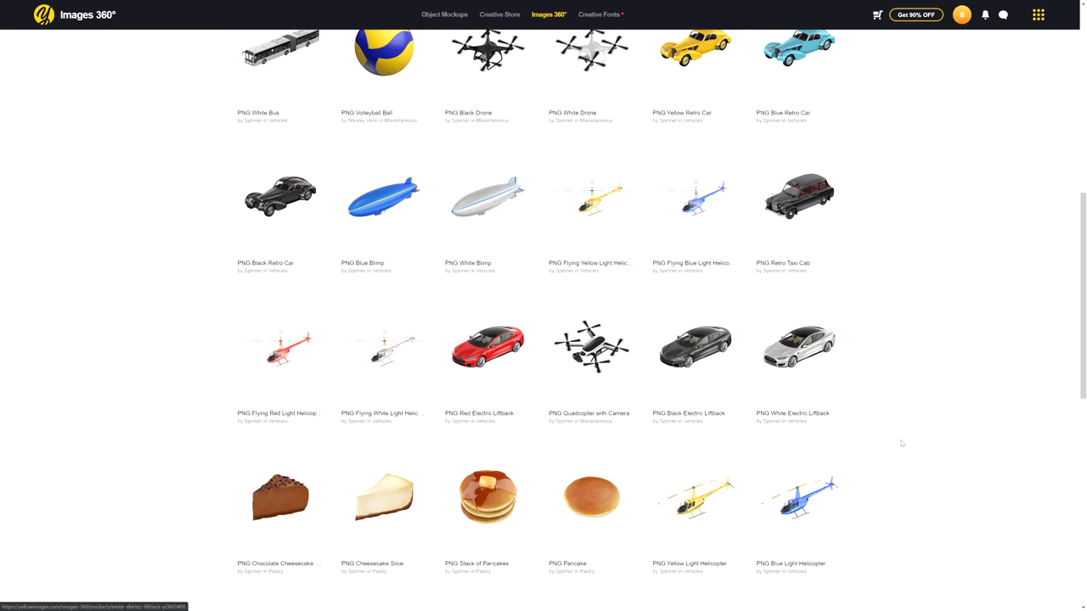
pyautogui.scroll(6, 900, 445)
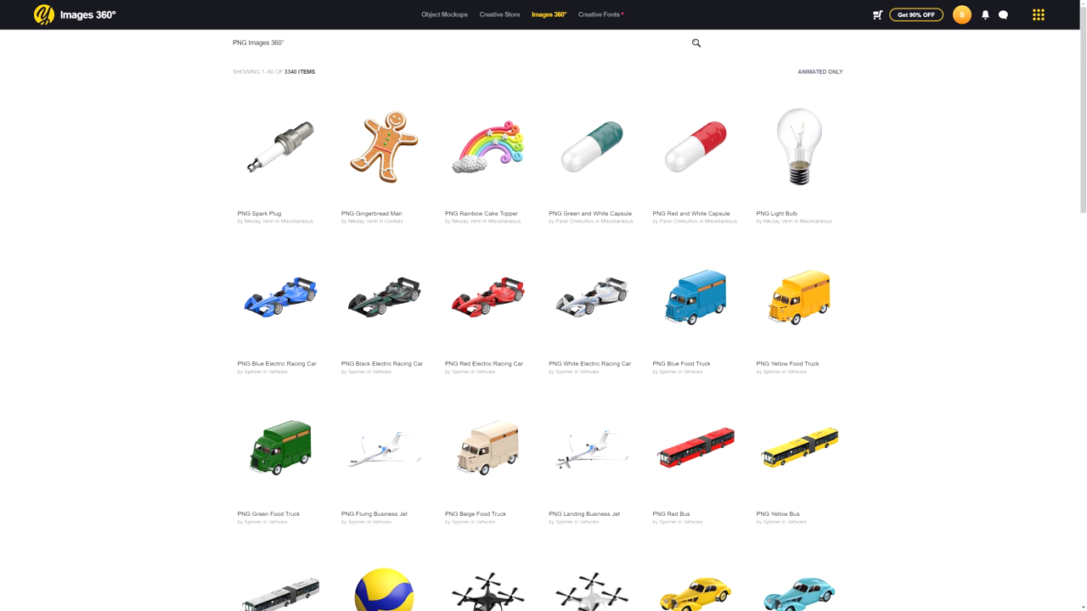
pyautogui.write('s')
pyautogui.press('Return')
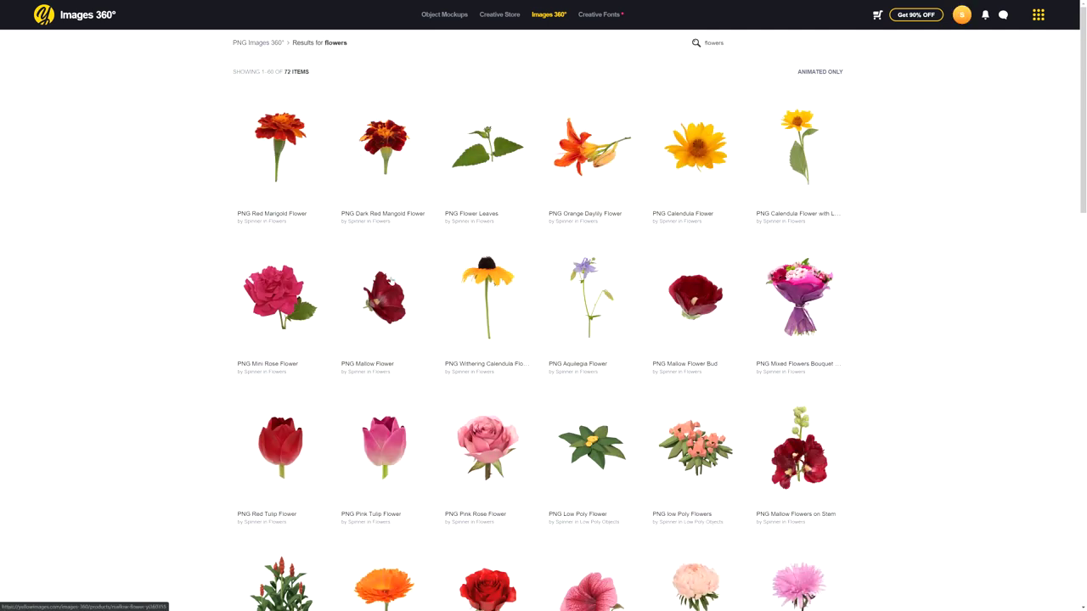
# Open the PNG Pink Rose Flower preview, rotate the rose to view it from above, and close the preview
pyautogui.click(488, 440)
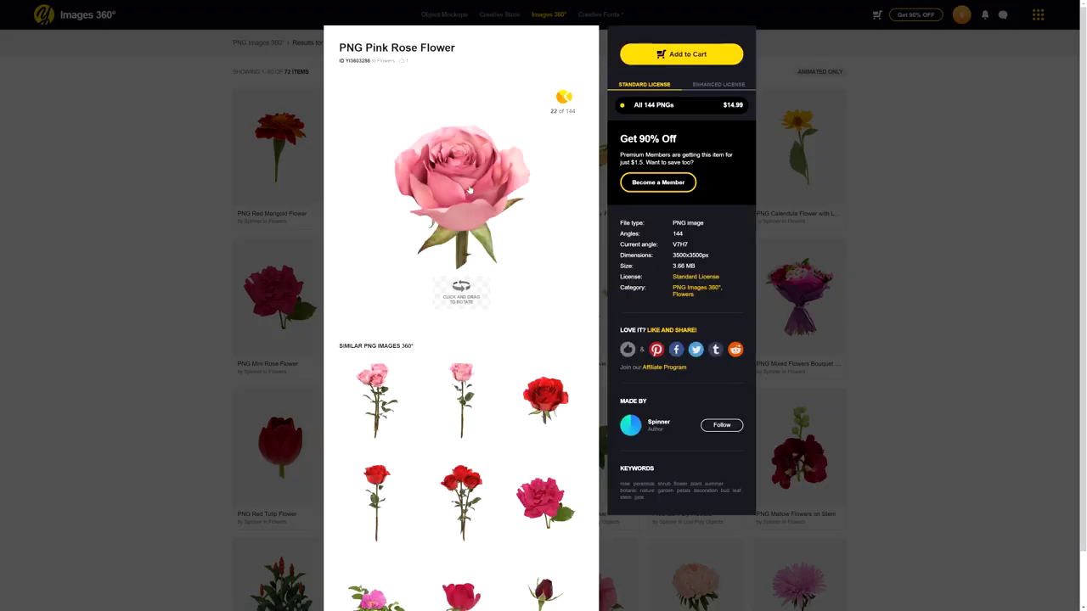
pyautogui.moveTo(472, 189); pyautogui.dragTo(589, 220)
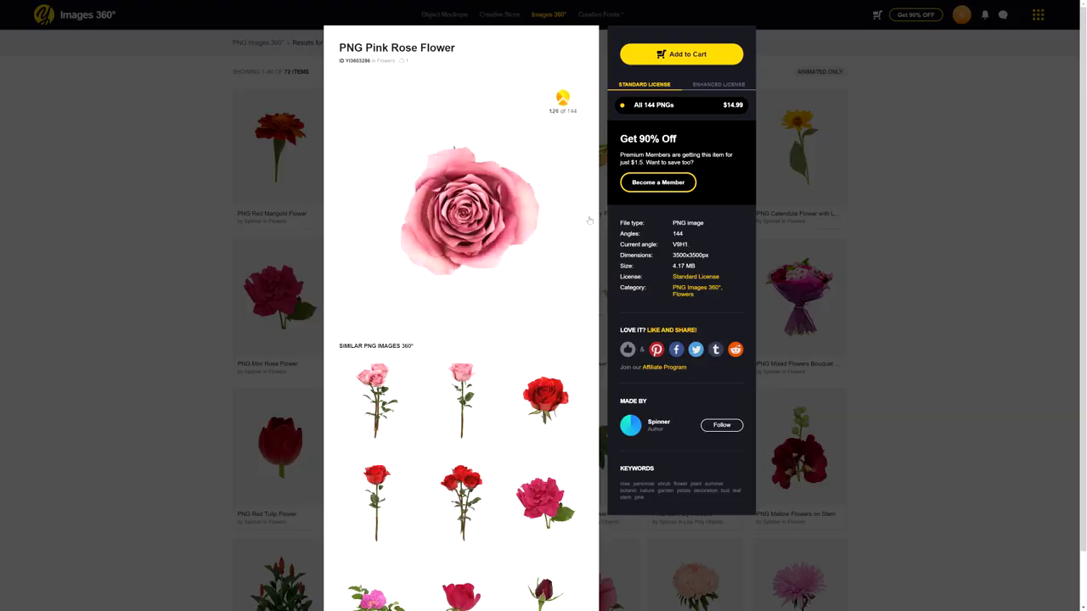
pyautogui.press('Escape')
# Browse the Creative Fonts collection for decorative alphabets
pyautogui.click(599, 14)
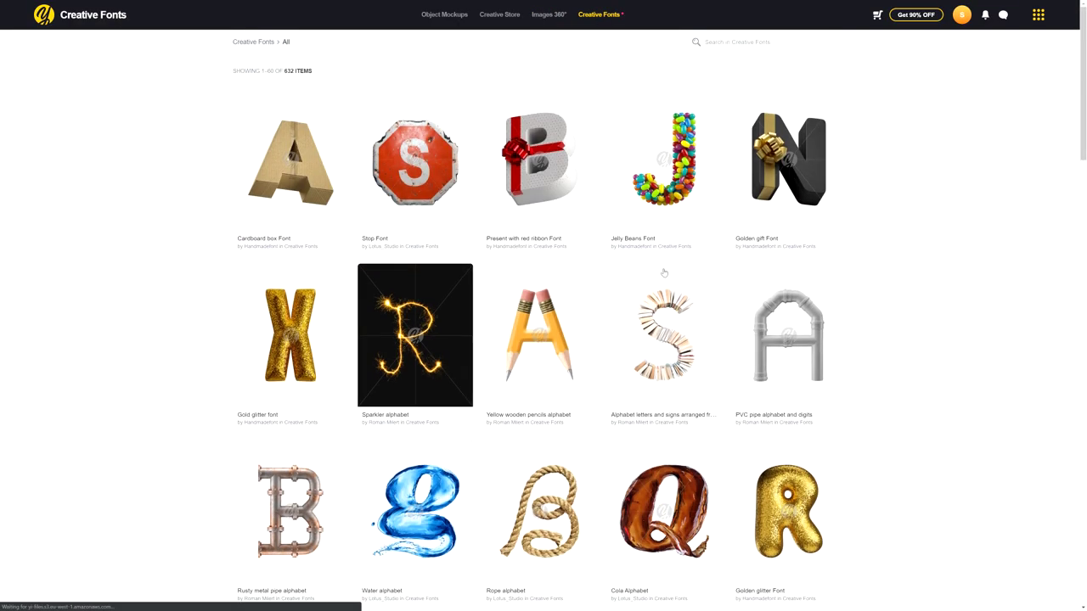
pyautogui.scroll(-1, 664, 272)
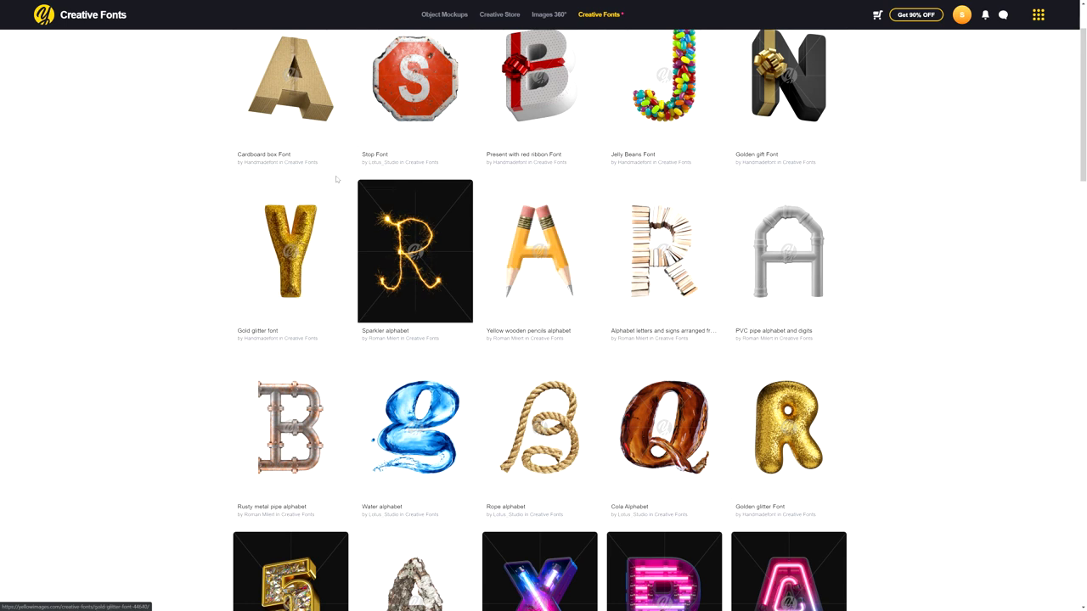
pyautogui.scroll(-1, 890, 279)
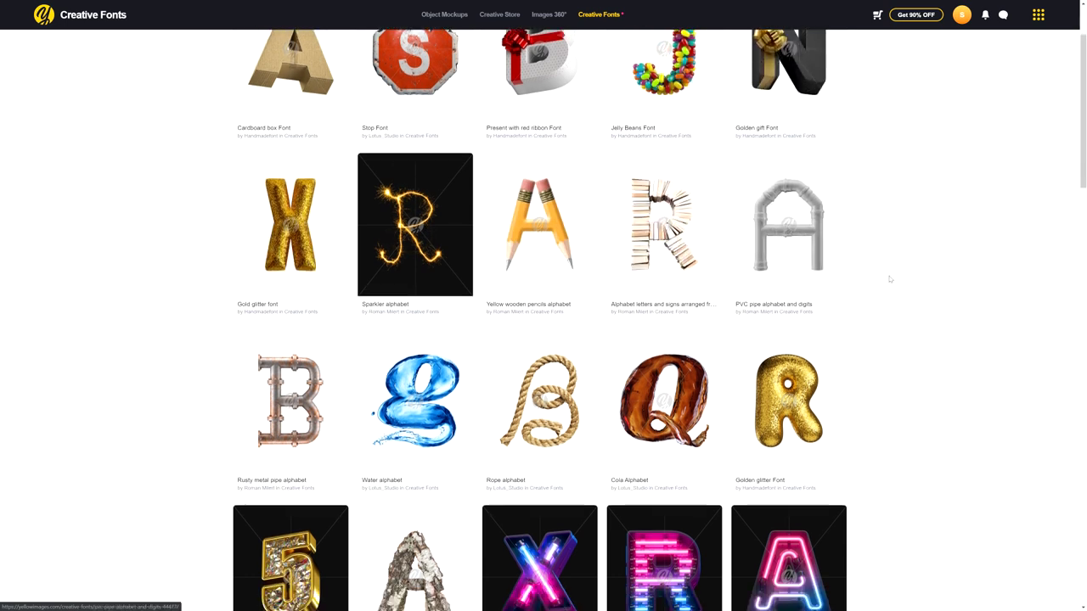
pyautogui.scroll(-1, 890, 278)
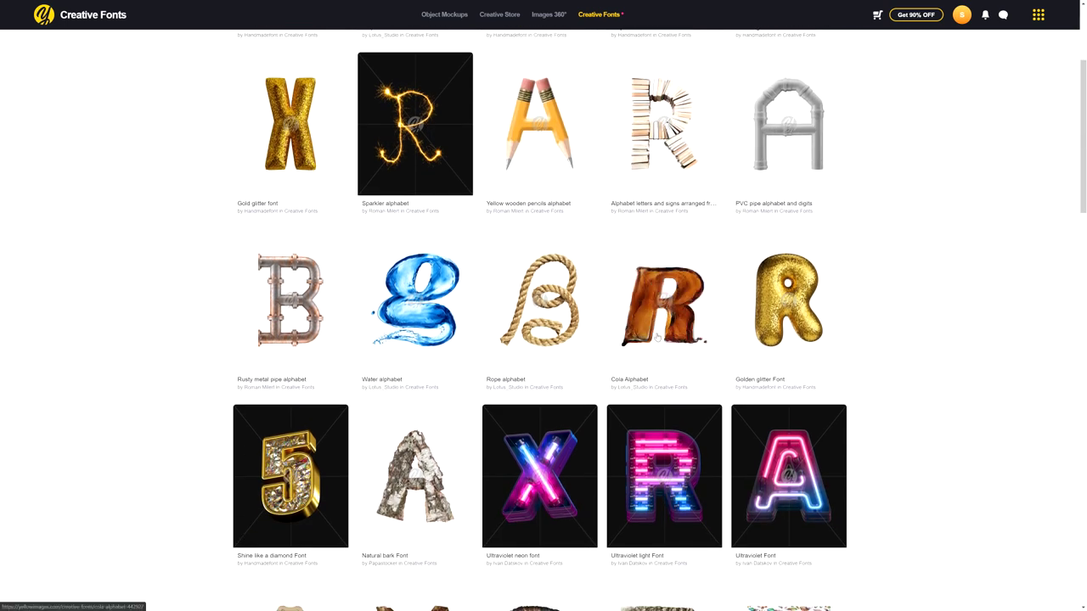
pyautogui.scroll(-1, 656, 337)
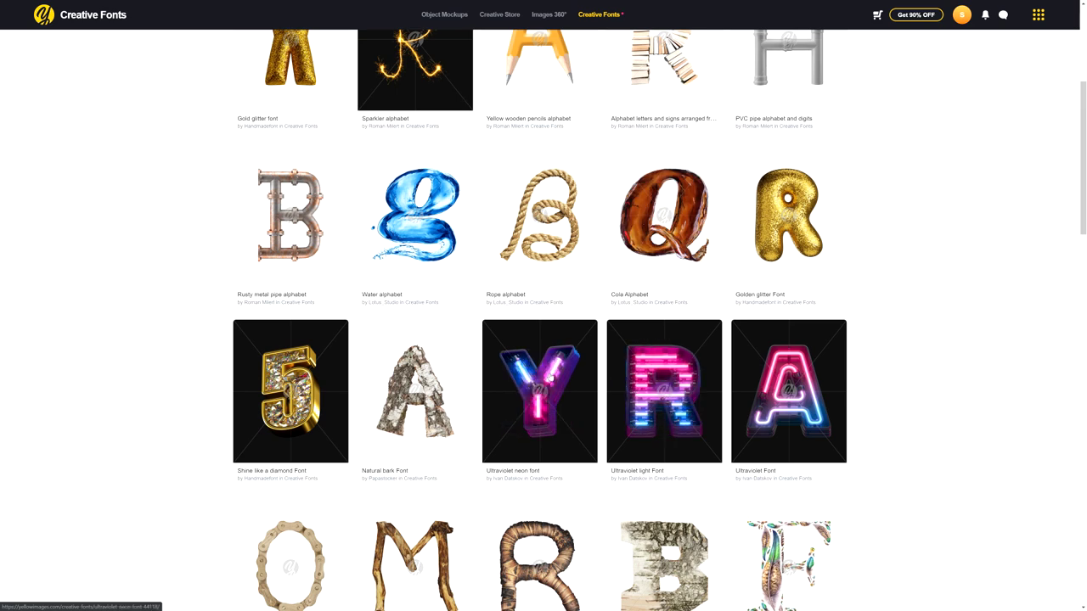